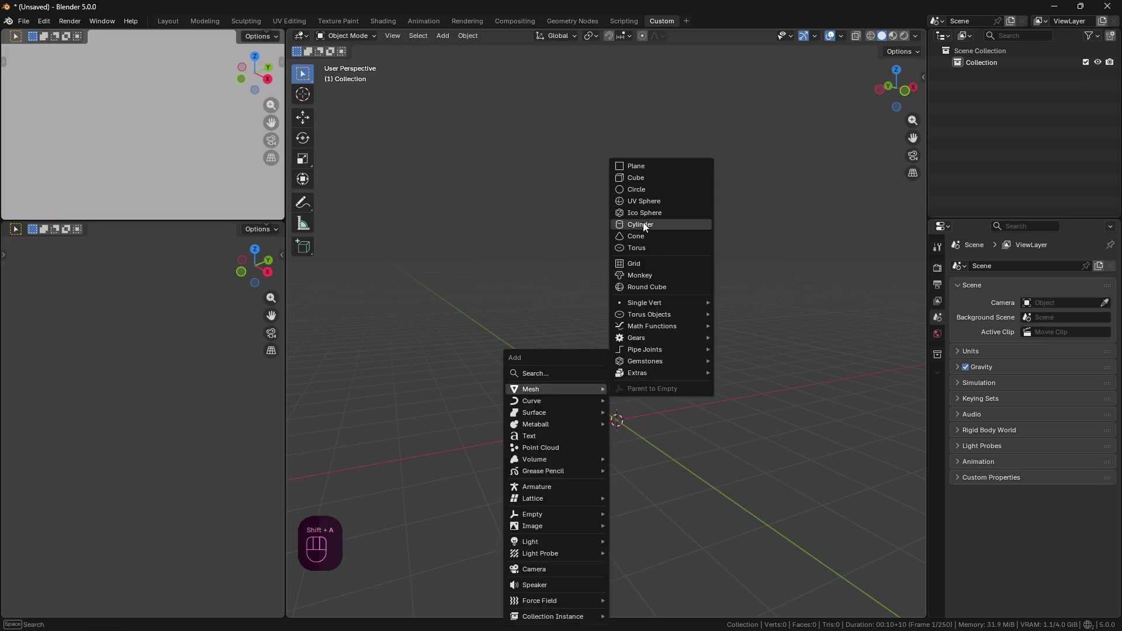
Add a UV sphere with 16 segments at the world origin.
{"action": "left_click", "coordinate": [657, 204]}
{"action": "middle_click_drag", "start_coordinate": [664, 444], "coordinate": [691, 444]}
{"action": "left_click", "coordinate": [358, 608]}
{"action": "left_click_drag", "start_coordinate": [437, 480], "coordinate": [409, 480]}
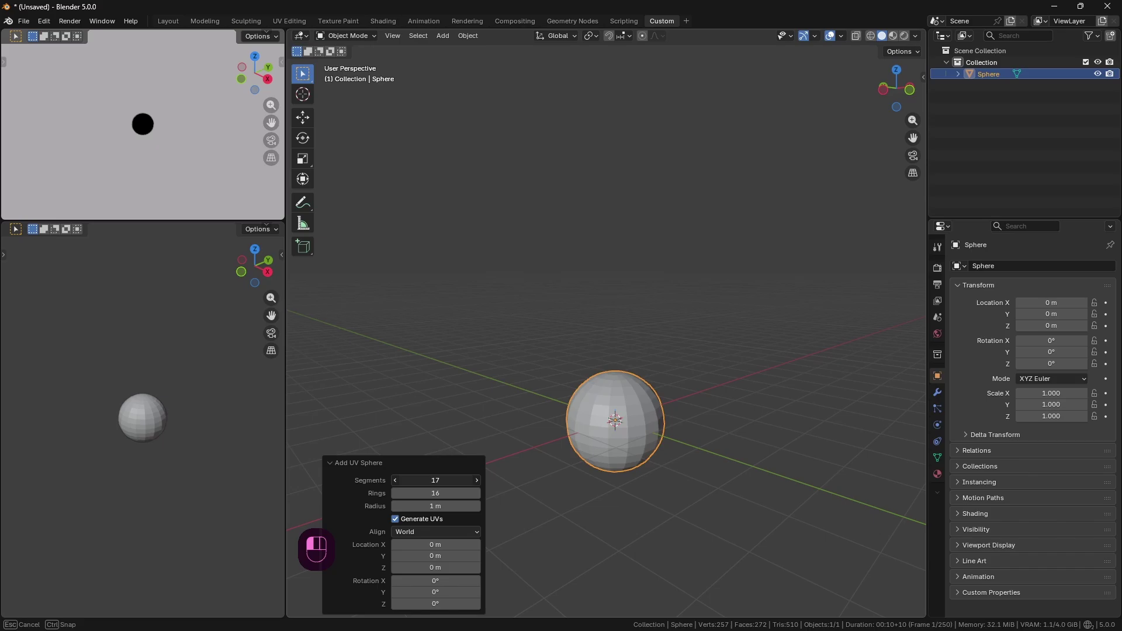
{"action": "left_click_drag", "start_coordinate": [409, 481], "coordinate": [397, 483]}
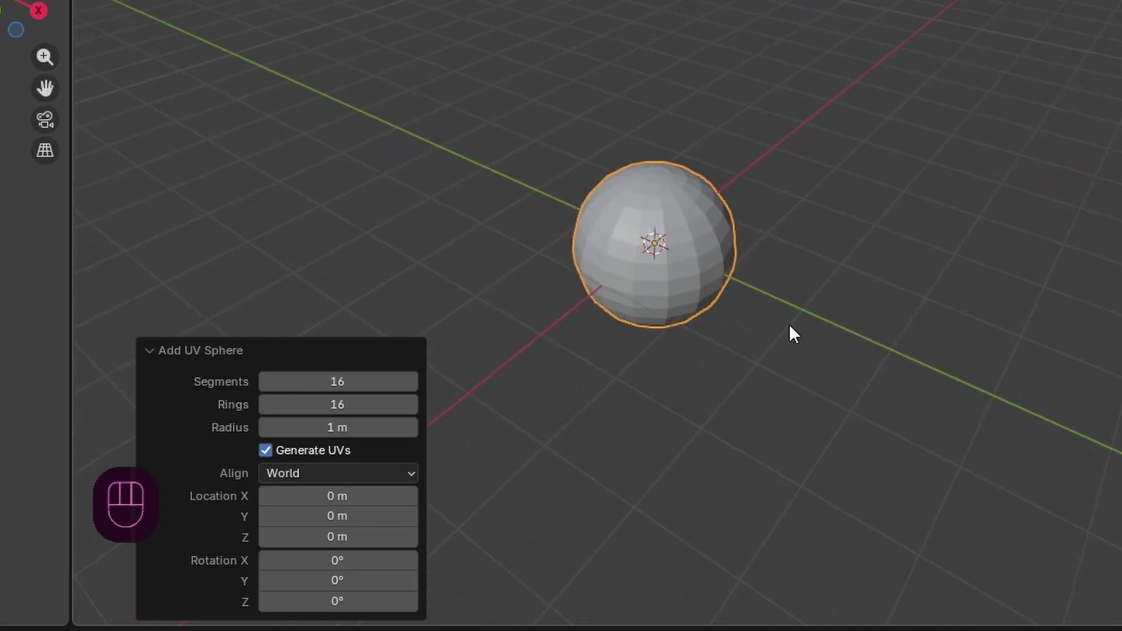
Delete the vertices of the sphere's lower half, using X-ray in front view, to leave a dome.
{"action": "left_click", "coordinate": [342, 36]}
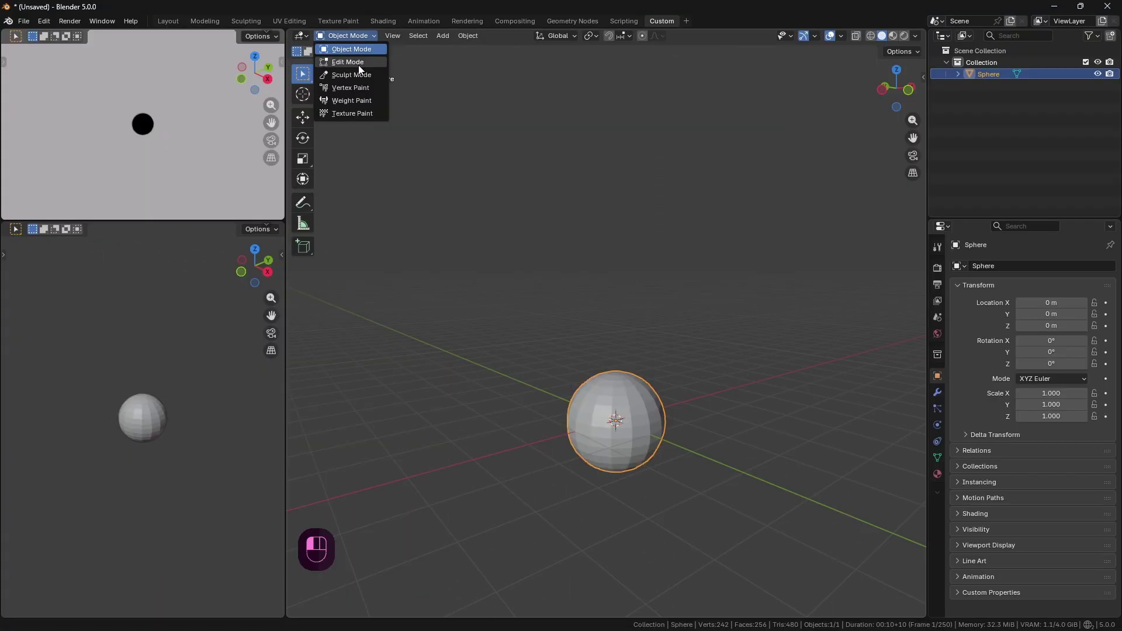
{"action": "left_click", "coordinate": [358, 65]}
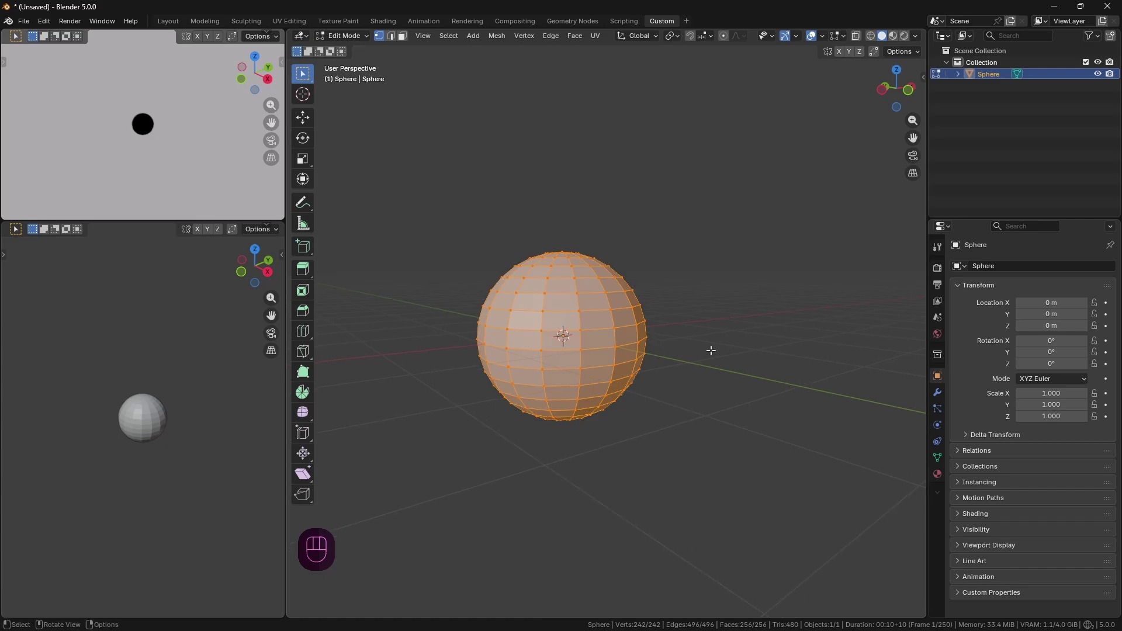
{"action": "key", "text": "KP_1"}
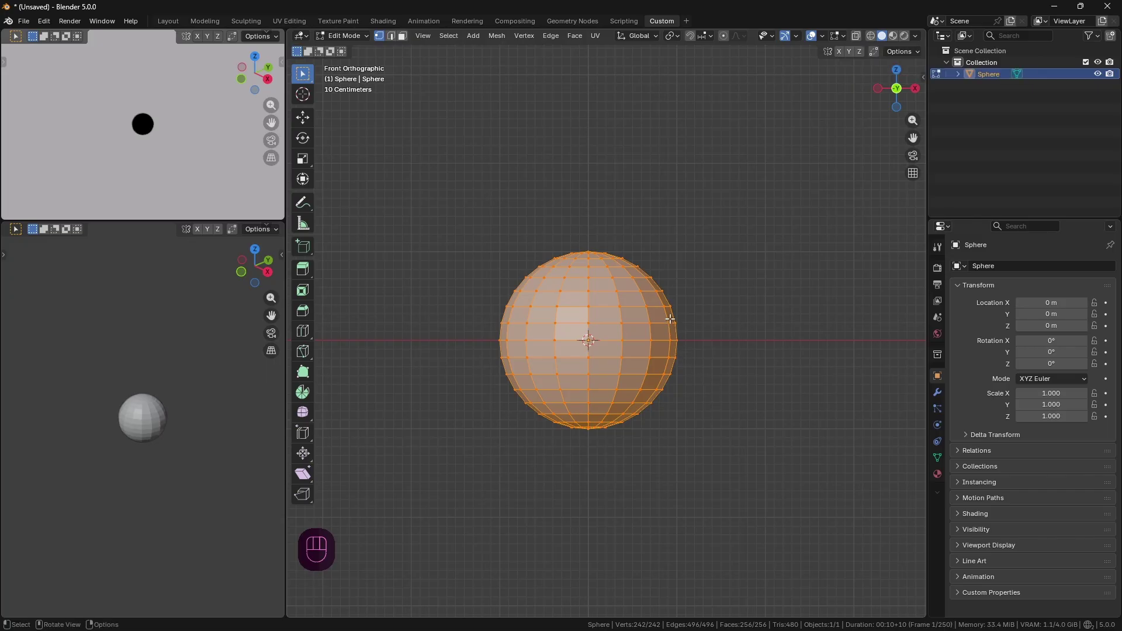
{"action": "key", "text": "alt+z"}
{"action": "left_click", "coordinate": [438, 346]}
{"action": "left_click_drag", "start_coordinate": [457, 349], "coordinate": [712, 448]}
{"action": "key", "text": "x"}
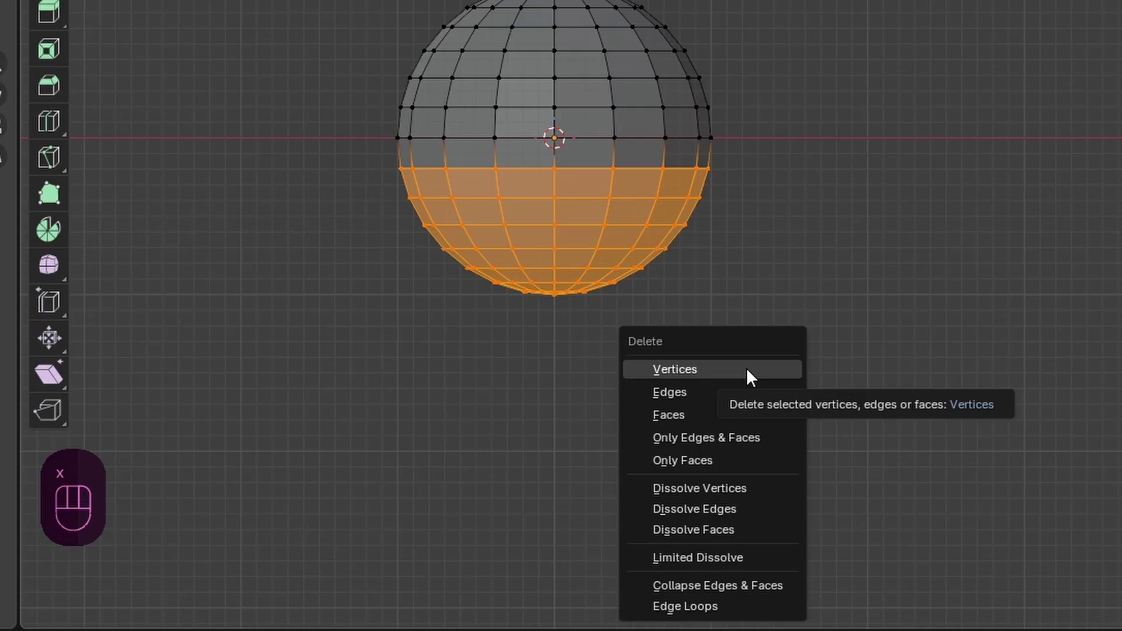
{"action": "left_click", "coordinate": [696, 471]}
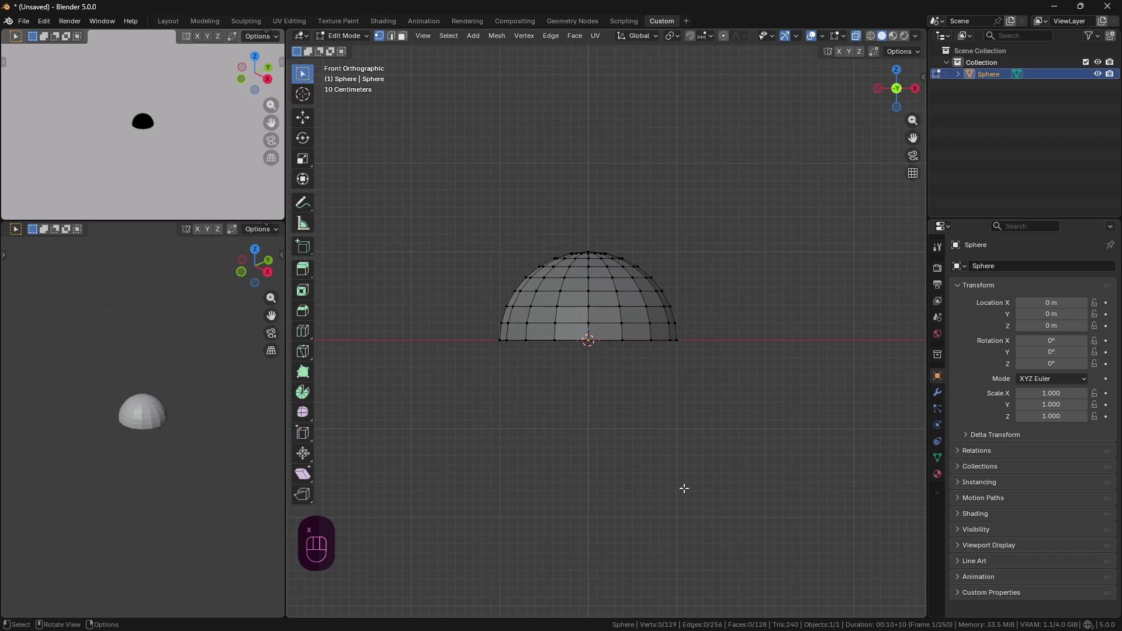
Select the dome's entire open bottom edge loop and fill it with a face.
{"action": "middle_click_drag", "start_coordinate": [682, 488], "coordinate": [534, 284]}
{"action": "left_click", "coordinate": [322, 27]}
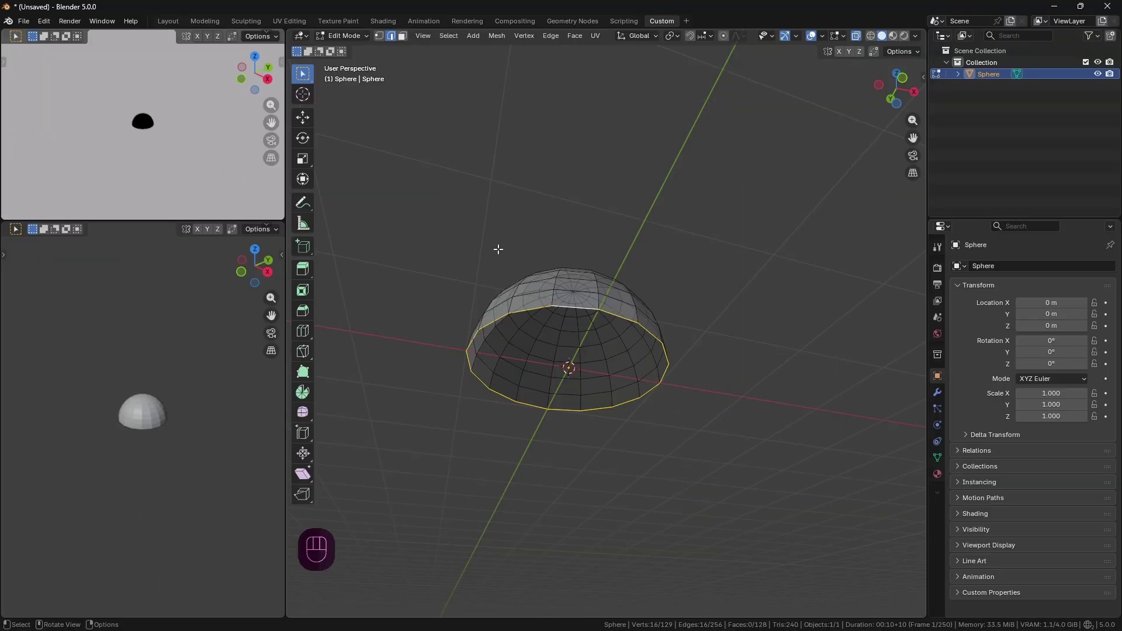
{"action": "middle_click_drag", "start_coordinate": [515, 428], "coordinate": [518, 445]}
{"action": "scroll", "coordinate": [543, 404], "scroll_direction": "up", "scroll_amount": 2}
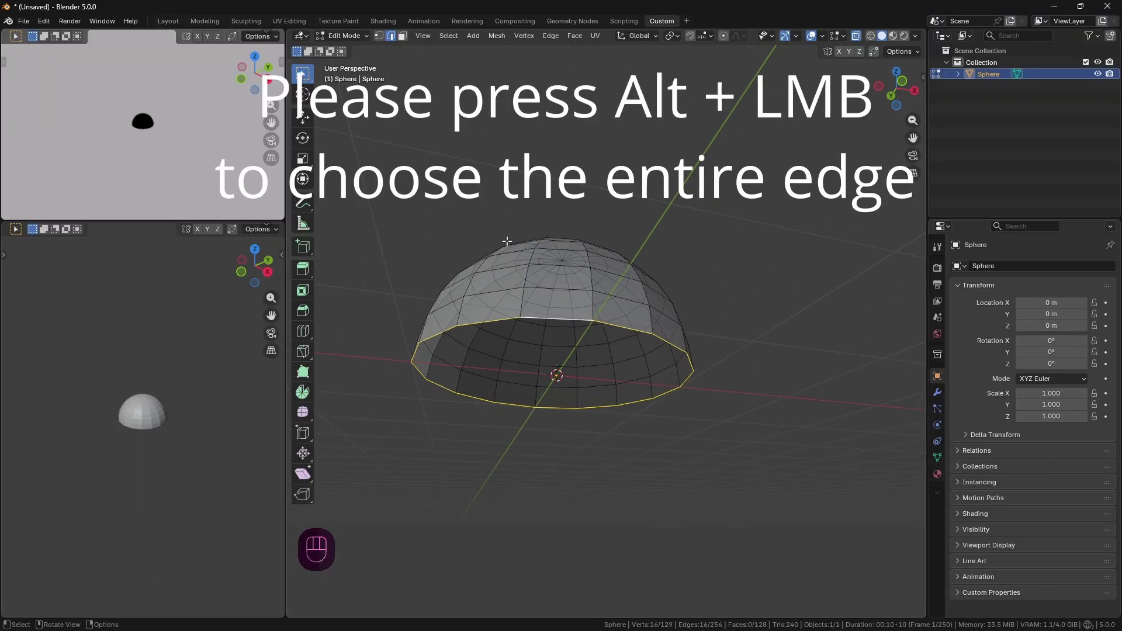
{"action": "key", "text": "f"}
{"action": "mouse_move", "coordinate": [517, 395]}
{"action": "middle_mouse_down"}
{"action": "mouse_move", "coordinate": [523, 408]}
{"action": "mouse_move", "coordinate": [548, 405]}
{"action": "mouse_move", "coordinate": [520, 387]}
{"action": "middle_mouse_up"}
{"action": "left_click", "coordinate": [633, 427]}
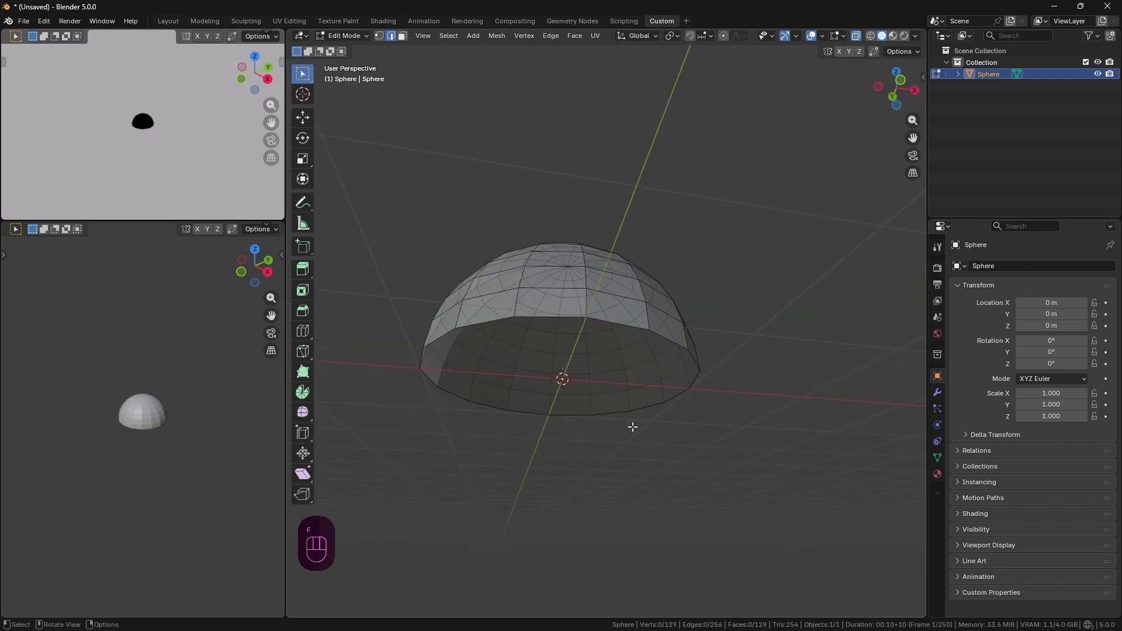
Return the closed dome to Object Mode and turn off X-ray display.
{"action": "middle_click_drag", "start_coordinate": [633, 427], "coordinate": [730, 475]}
{"action": "key", "text": "space"}
{"action": "key", "text": "space"}
{"action": "key", "text": "Escape"}
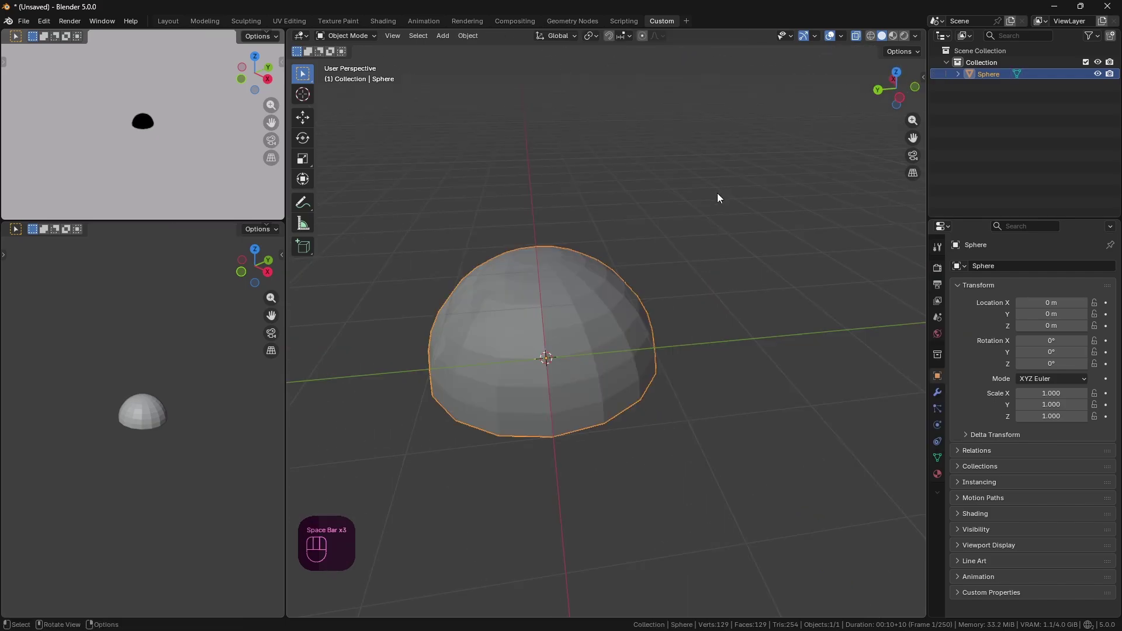
{"action": "key", "text": "alt+z"}
{"action": "middle_click_drag", "start_coordinate": [713, 202], "coordinate": [687, 277]}
{"action": "middle_click_drag", "start_coordinate": [688, 325], "coordinate": [704, 341], "text": "shift"}
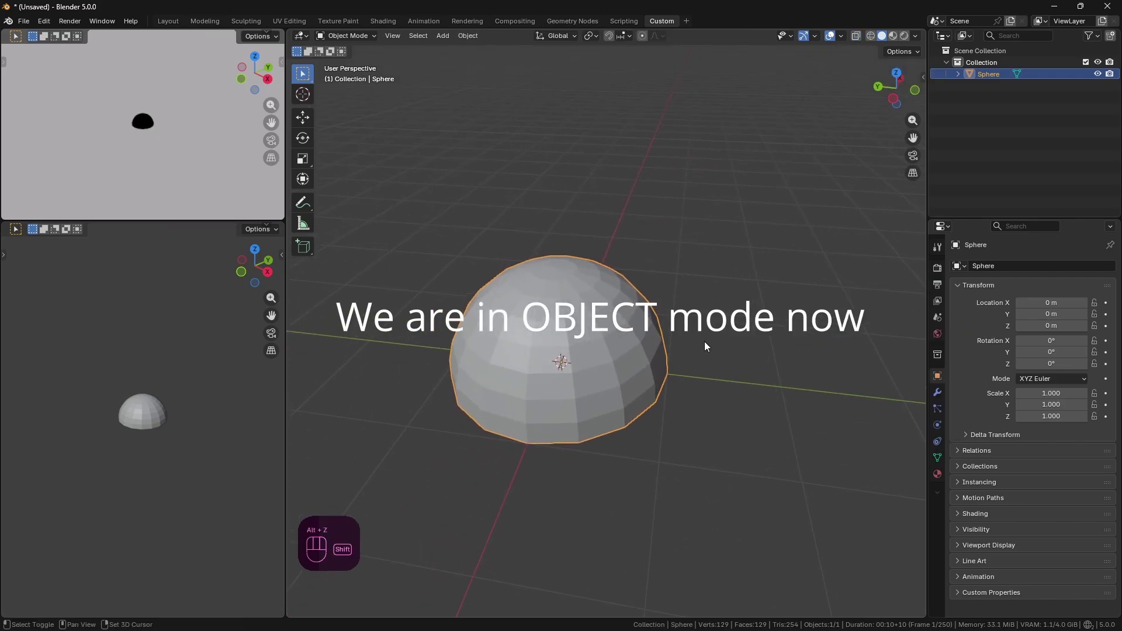
Add a level 2 Subdivision modifier to the dome and show its modifier settings.
{"action": "key", "text": "ctrl+2"}
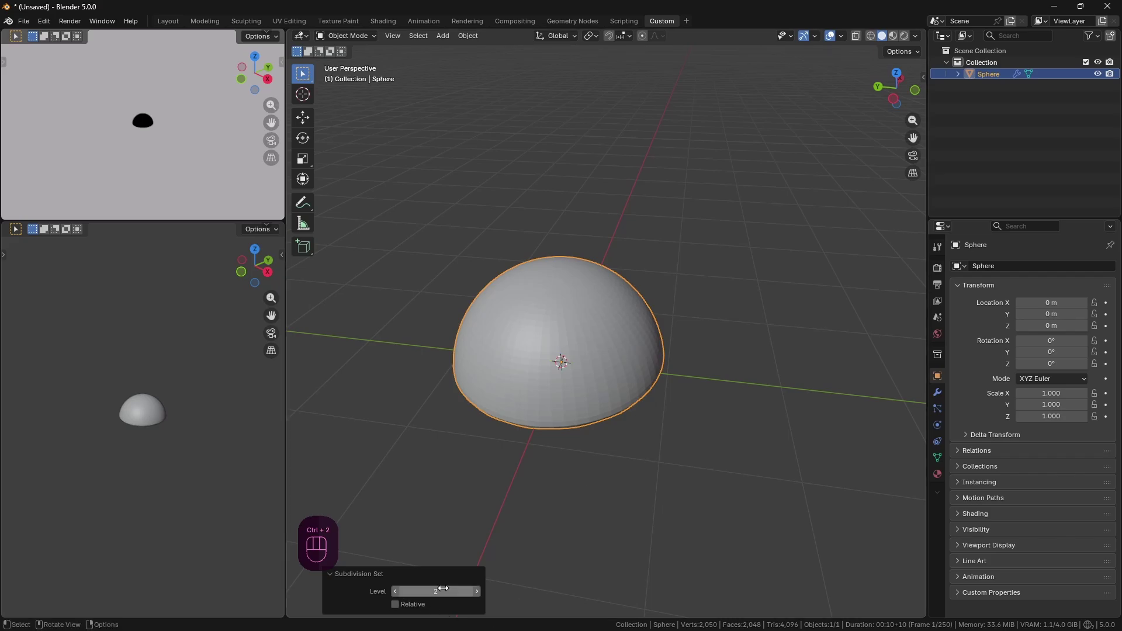
{"action": "middle_click_drag", "start_coordinate": [709, 479], "coordinate": [749, 465]}
{"action": "left_click", "coordinate": [937, 392]}
{"action": "scroll", "coordinate": [678, 322], "scroll_direction": "down", "scroll_amount": 3}
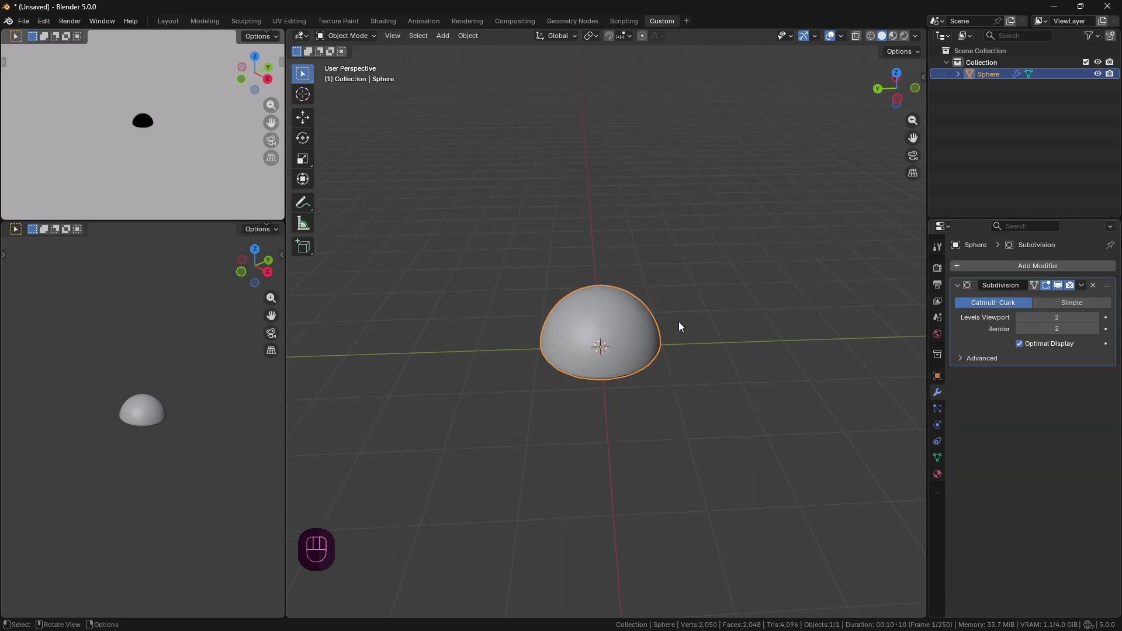
Stretch the dome along the Y axis by a factor of about 1.47.
{"action": "key", "text": "KP_1"}
{"action": "middle_click_drag", "start_coordinate": [682, 318], "coordinate": [767, 394]}
{"action": "key", "text": "s"}
{"action": "key", "text": "y"}
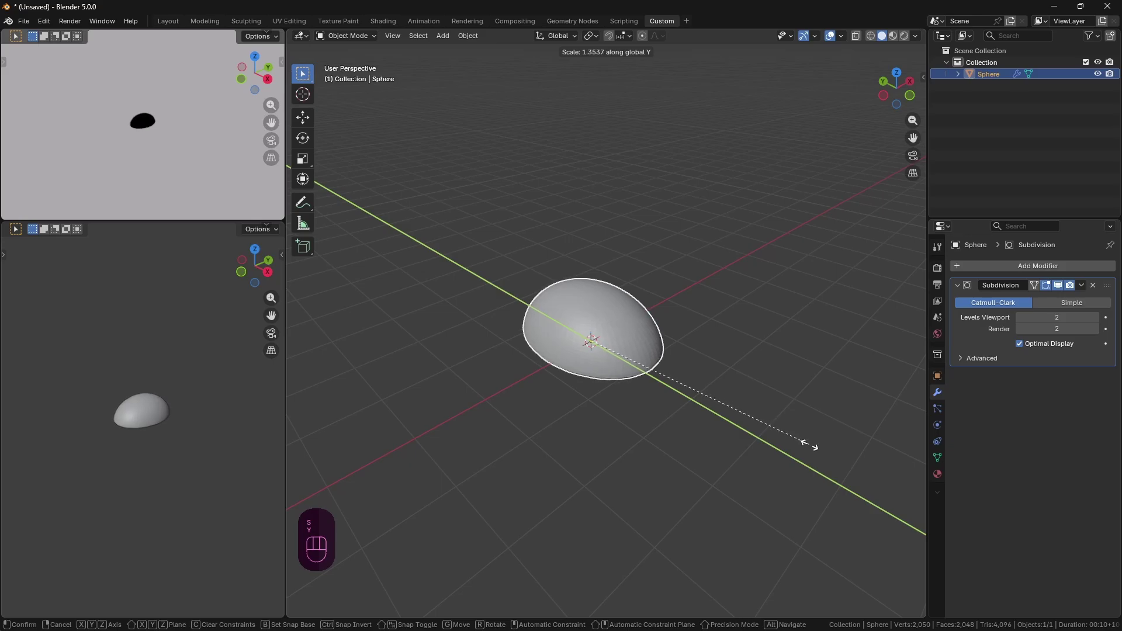
{"action": "left_click", "coordinate": [828, 455]}
{"action": "middle_click_drag", "start_coordinate": [828, 454], "coordinate": [733, 373]}
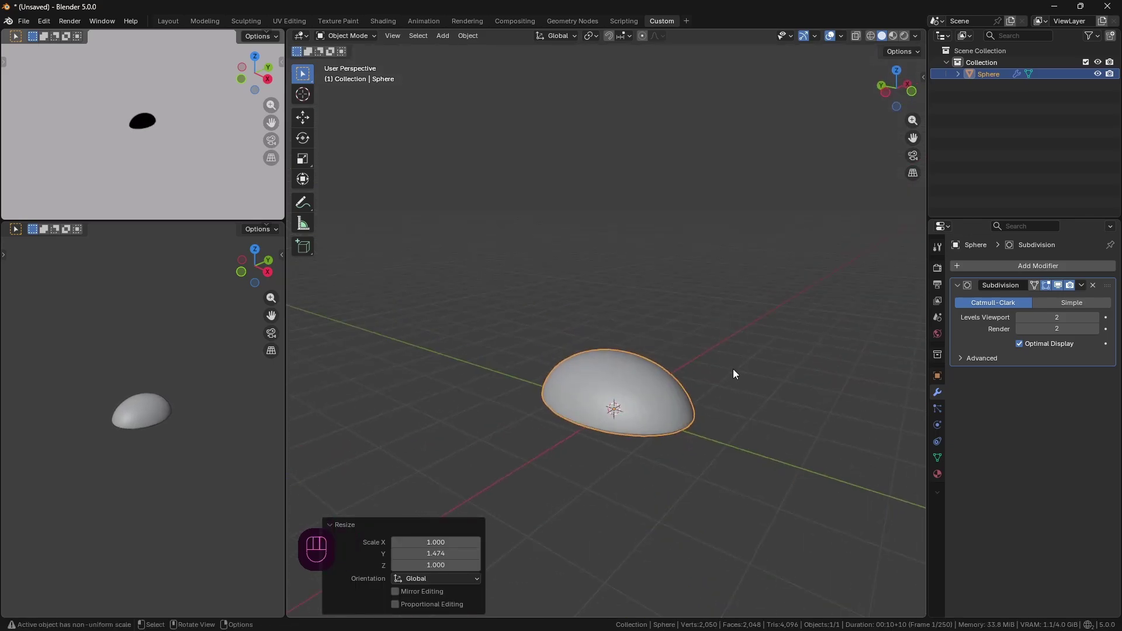
{"action": "scroll", "coordinate": [226, 368], "scroll_direction": "up", "scroll_amount": 4}
{"action": "mouse_move", "coordinate": [780, 423]}
{"action": "middle_mouse_down"}
{"action": "mouse_move", "coordinate": [833, 454]}
{"action": "mouse_move", "coordinate": [766, 436]}
{"action": "middle_mouse_up"}
{"action": "middle_click_drag", "start_coordinate": [140, 387], "coordinate": [163, 386]}
Place the 3D cursor on the dome's upper +X side in front view and add a cylinder there.
{"action": "key", "text": "KP_1"}
{"action": "left_click", "coordinate": [755, 523]}
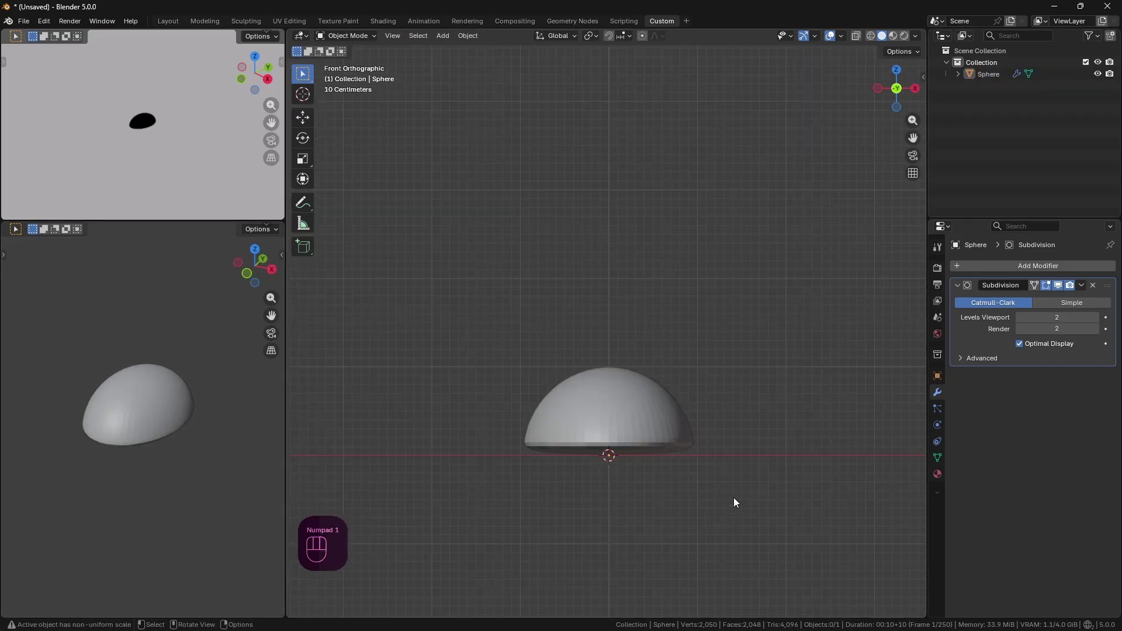
{"action": "right_click", "coordinate": [658, 411], "text": "shift"}
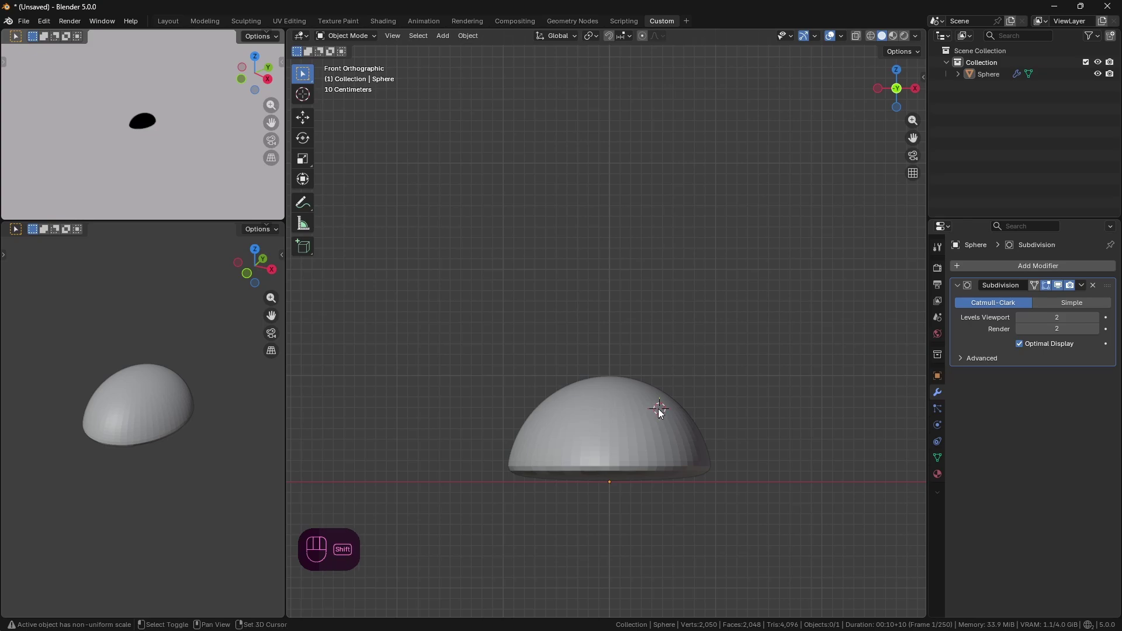
{"action": "key", "text": "shift+a"}
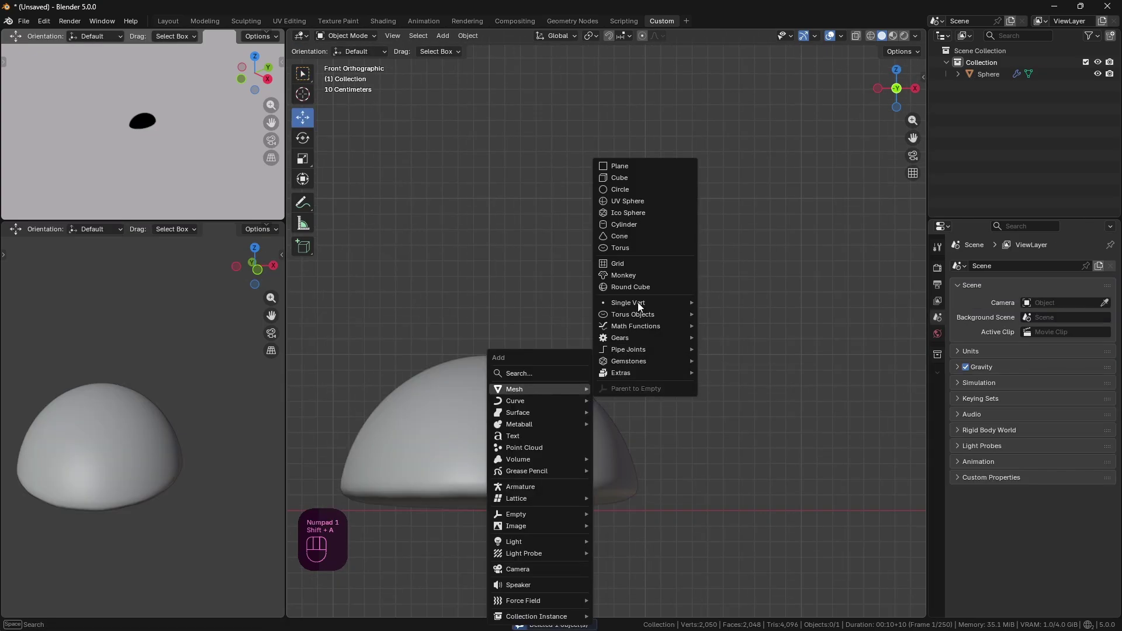
{"action": "left_click", "coordinate": [653, 224]}
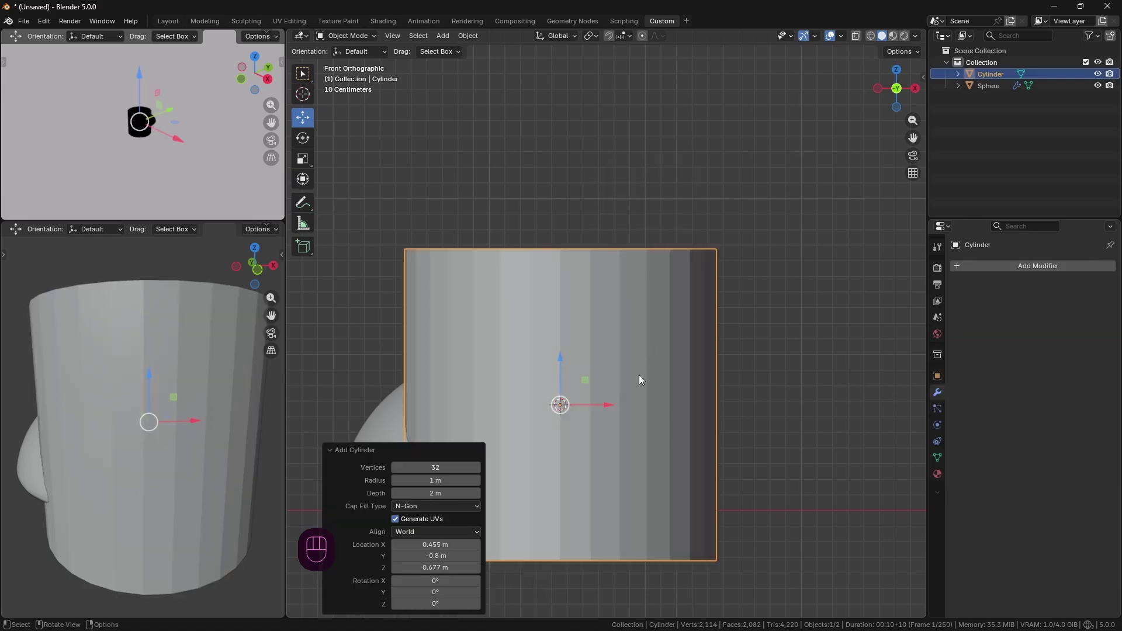
Rotate the cylinder 90° about the X axis and scale it down uniformly to about 0.37.
{"action": "scroll", "coordinate": [644, 426], "scroll_direction": "down", "scroll_amount": 3}
{"action": "type", "text": "rx90"}
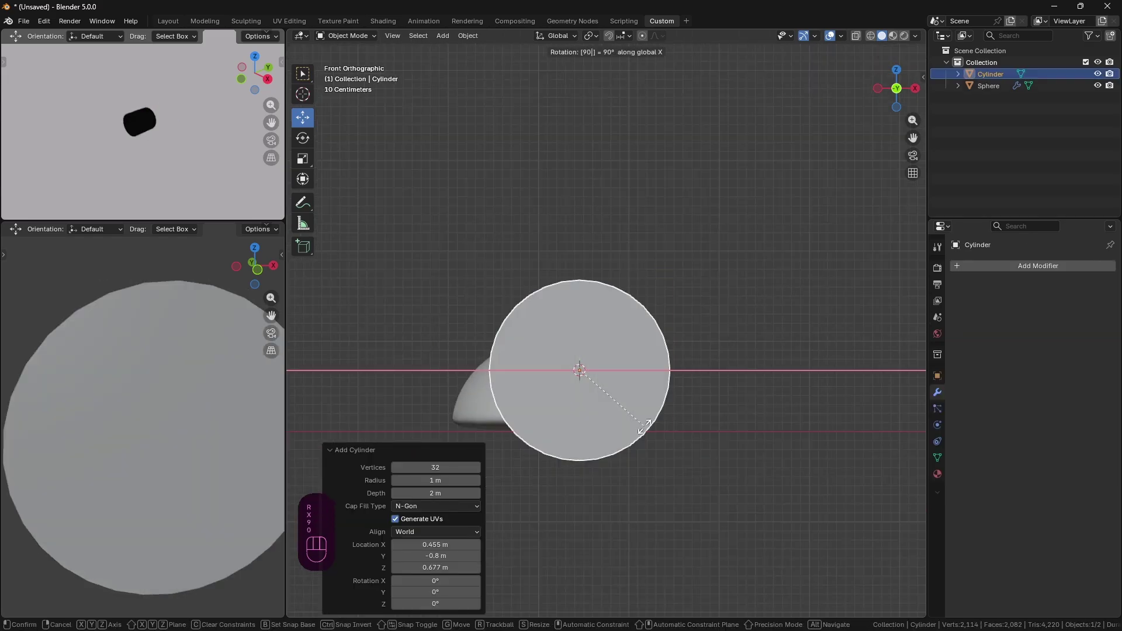
{"action": "key", "text": "Return"}
{"action": "key", "text": "s"}
{"action": "left_click", "coordinate": [614, 393]}
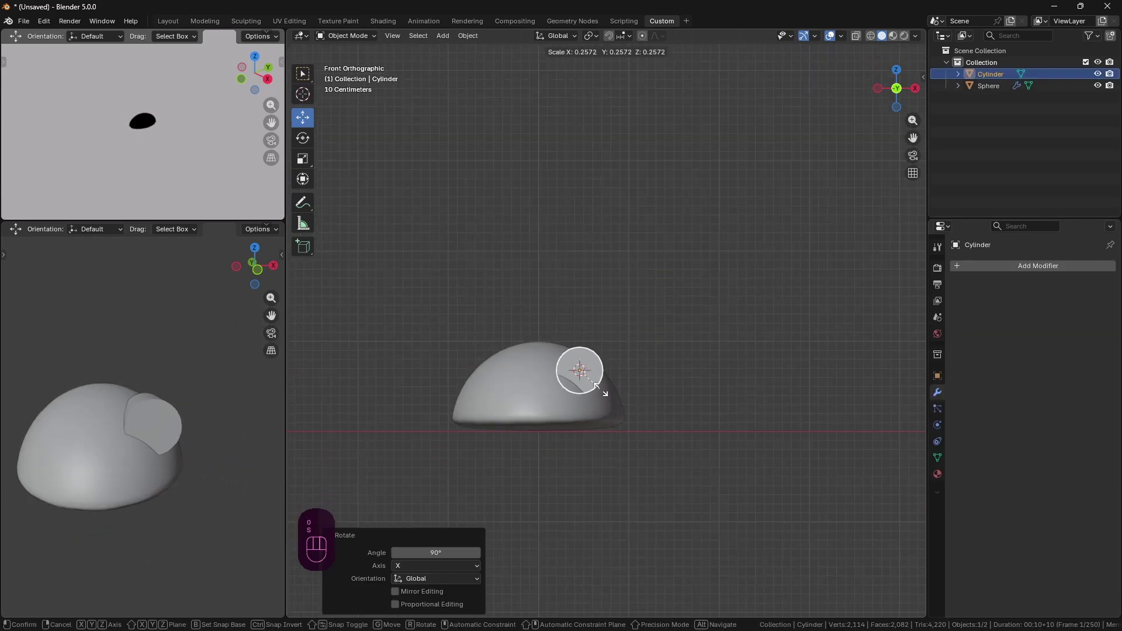
Flatten the cylinder along the Y axis into a thin ear disc.
{"action": "middle_click_drag", "start_coordinate": [614, 393], "coordinate": [833, 447]}
{"action": "key", "text": "s"}
{"action": "key", "text": "y"}
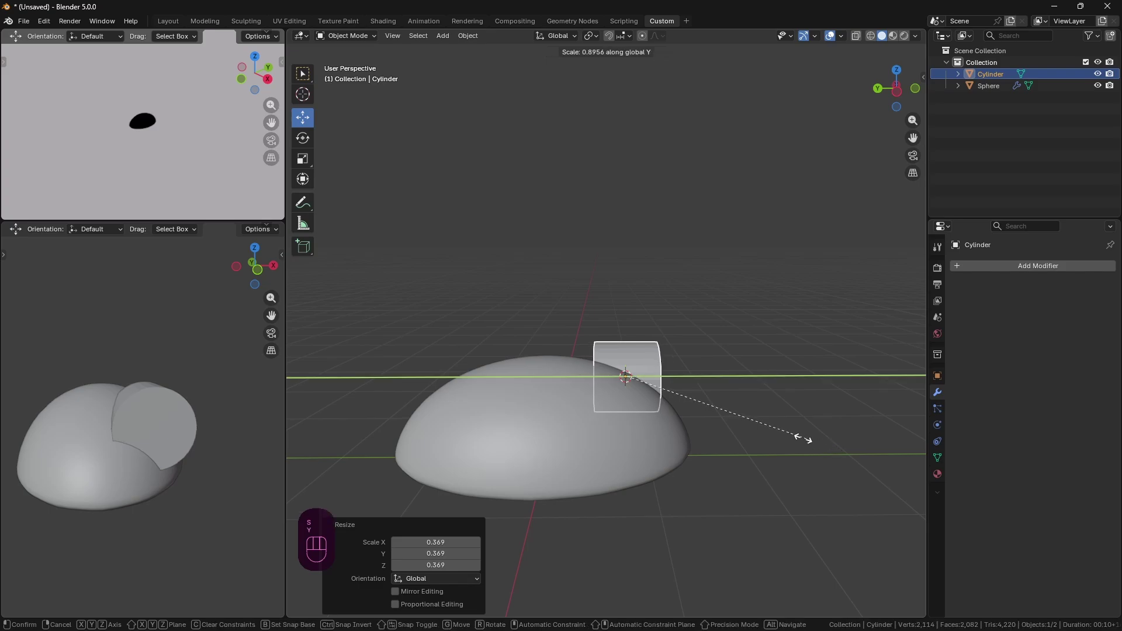
{"action": "left_click", "coordinate": [664, 401]}
Move the ear disc up about 0.23 m in Z and outward about 0.08 m in X.
{"action": "middle_click_drag", "start_coordinate": [664, 401], "coordinate": [597, 418]}
{"action": "key", "text": "g"}
{"action": "key", "text": "z"}
{"action": "left_click", "coordinate": [717, 431]}
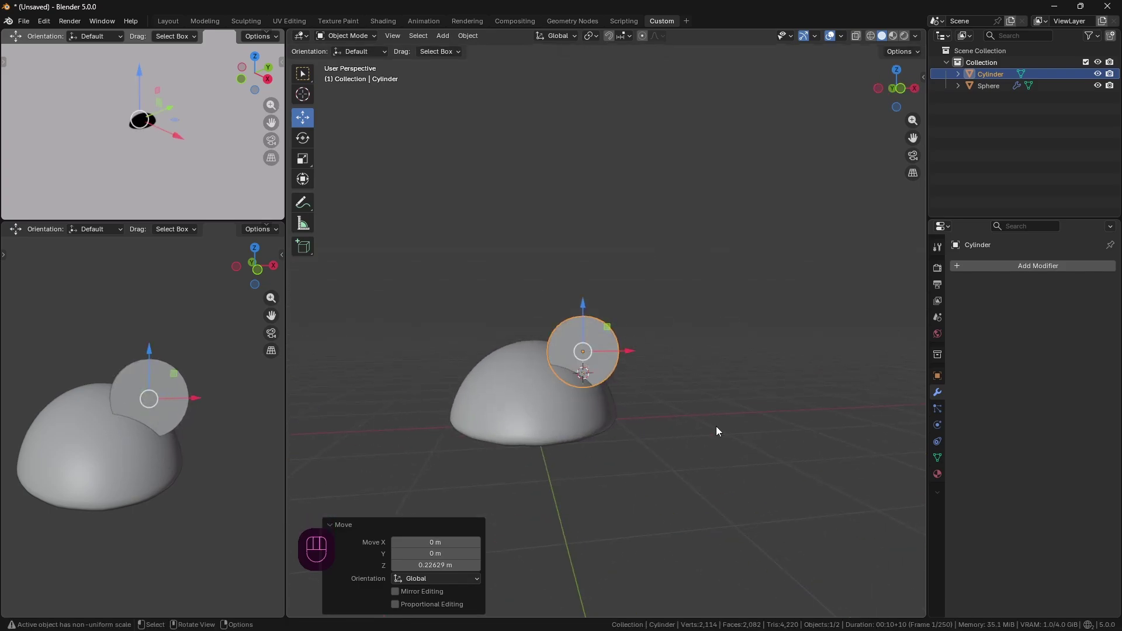
{"action": "middle_click_drag", "start_coordinate": [716, 431], "coordinate": [656, 360]}
{"action": "key", "text": "g"}
{"action": "key", "text": "x"}
{"action": "left_click", "coordinate": [634, 399]}
Add a Mirror modifier on the X axis to the ear disc, using the dome as the mirror object.
{"action": "key", "text": "KP_1"}
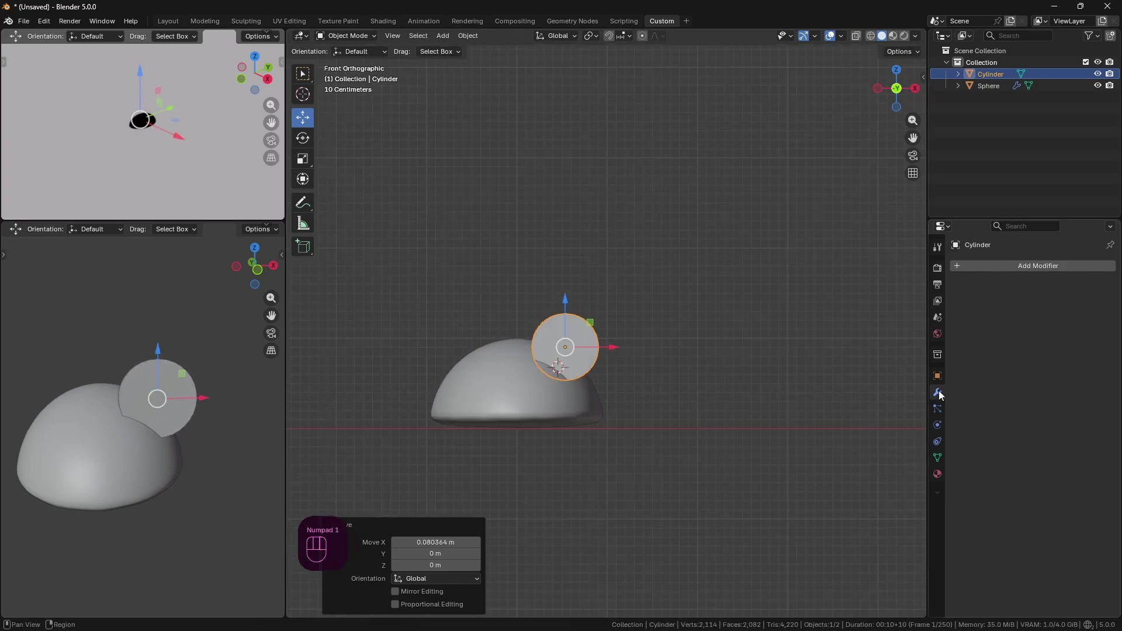
{"action": "left_click", "coordinate": [958, 265]}
{"action": "mouse_move", "coordinate": [957, 290]}
{"action": "left_click", "coordinate": [1027, 398]}
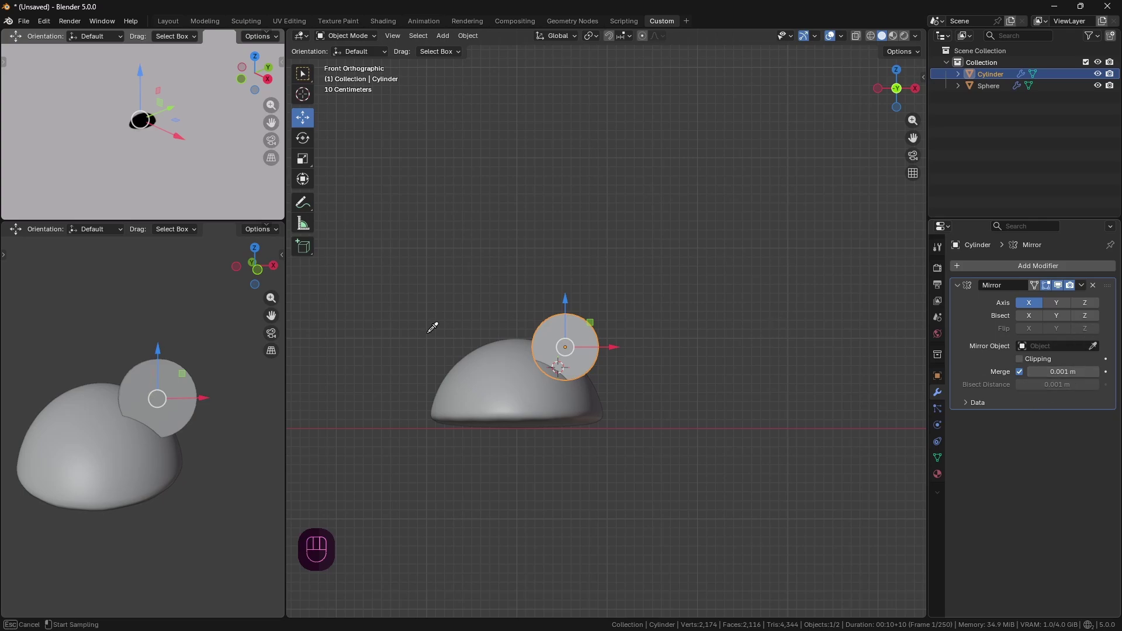
{"action": "left_click", "coordinate": [485, 373]}
Inset the ear's front face in Edit Mode and extrude the inner face inward about 0.03 m.
{"action": "key", "text": "Tab"}
{"action": "middle_click_drag", "start_coordinate": [681, 403], "coordinate": [660, 478]}
{"action": "key", "text": "i"}
{"action": "left_click", "coordinate": [636, 435]}
{"action": "key", "text": "e"}
{"action": "left_click", "coordinate": [707, 442]}
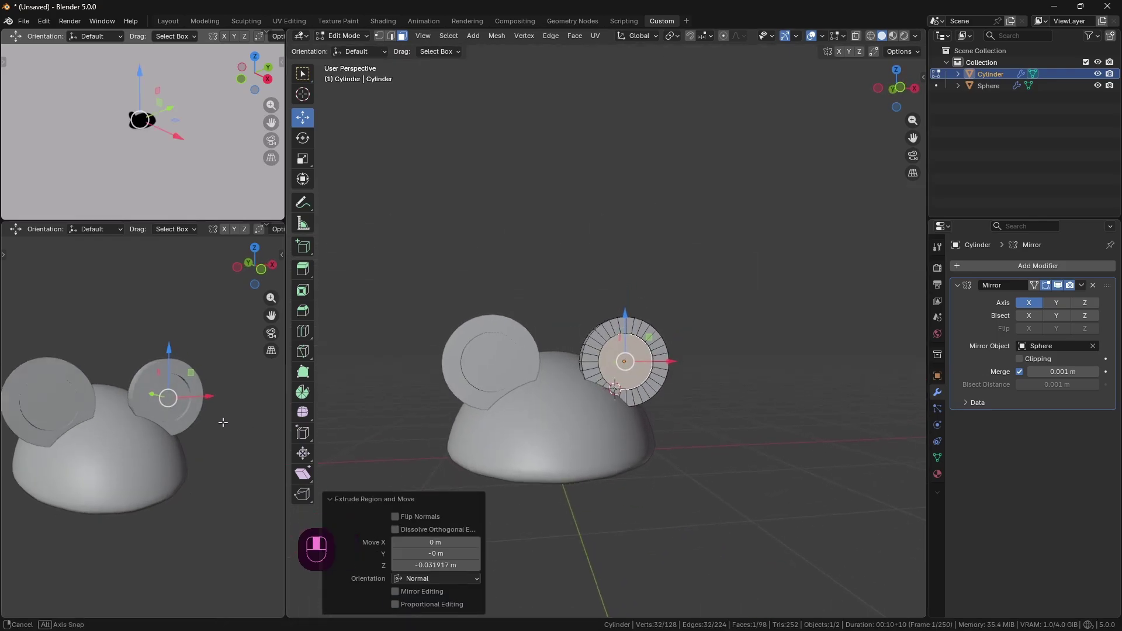
{"action": "middle_click_drag", "start_coordinate": [222, 422], "coordinate": [200, 418]}
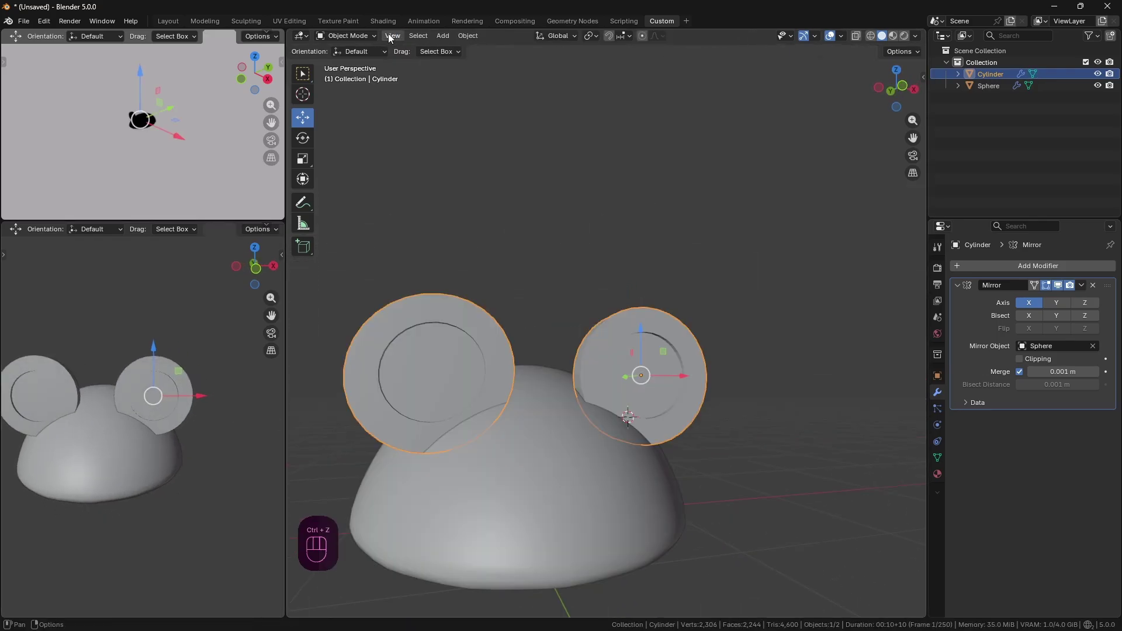
Select the ear's lower ring faces through the mesh with X-ray and scale them down to about 0.77.
{"action": "left_click", "coordinate": [353, 37]}
{"action": "left_click", "coordinate": [355, 64]}
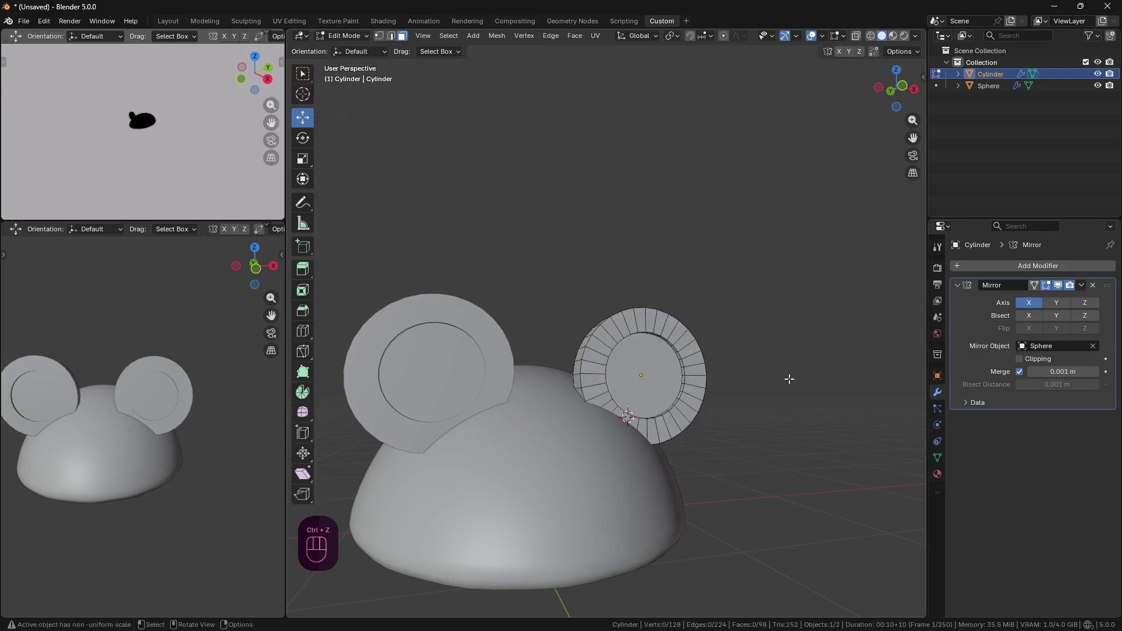
{"action": "middle_click_drag", "start_coordinate": [798, 475], "coordinate": [742, 475]}
{"action": "left_click", "coordinate": [621, 444], "text": "alt"}
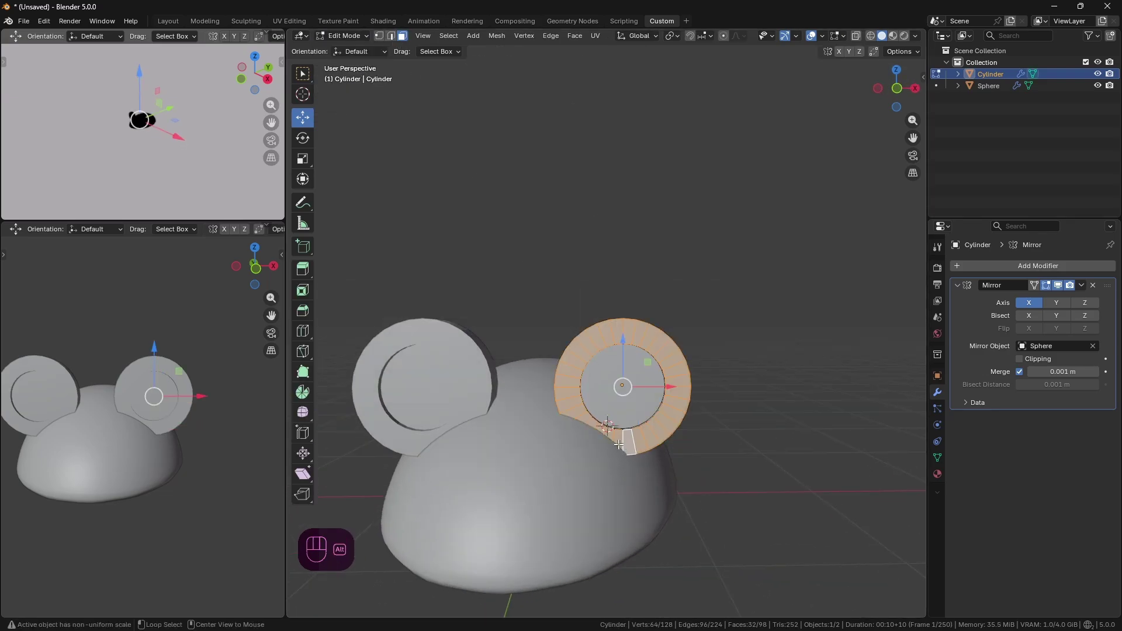
{"action": "key", "text": "alt+z"}
{"action": "left_click_drag", "start_coordinate": [596, 418], "coordinate": [683, 462]}
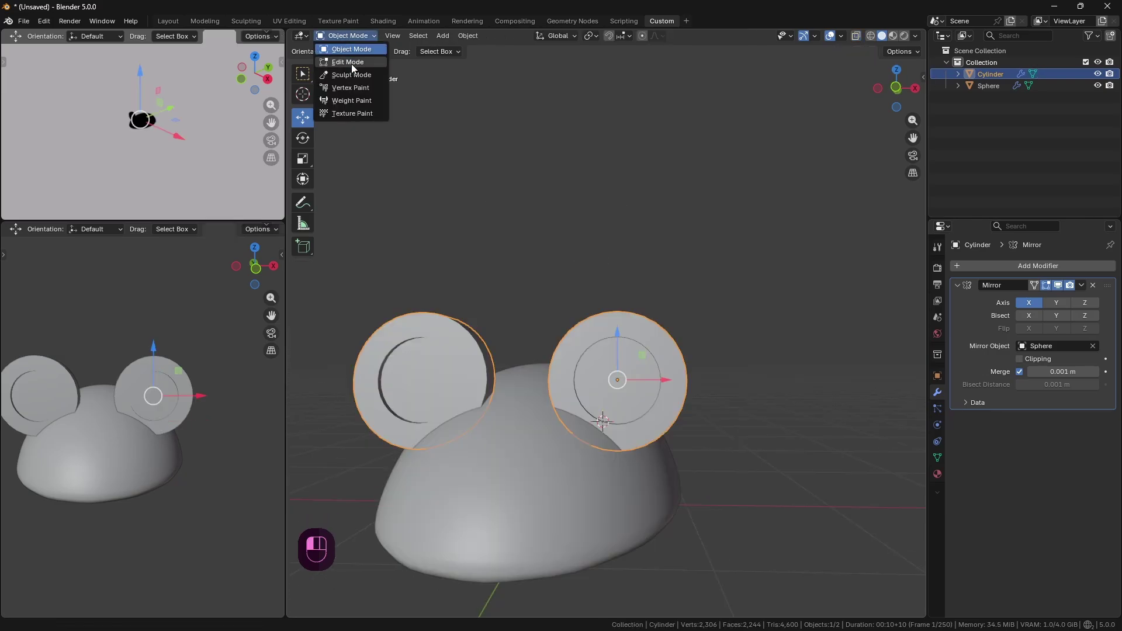
{"action": "left_click", "coordinate": [352, 63]}
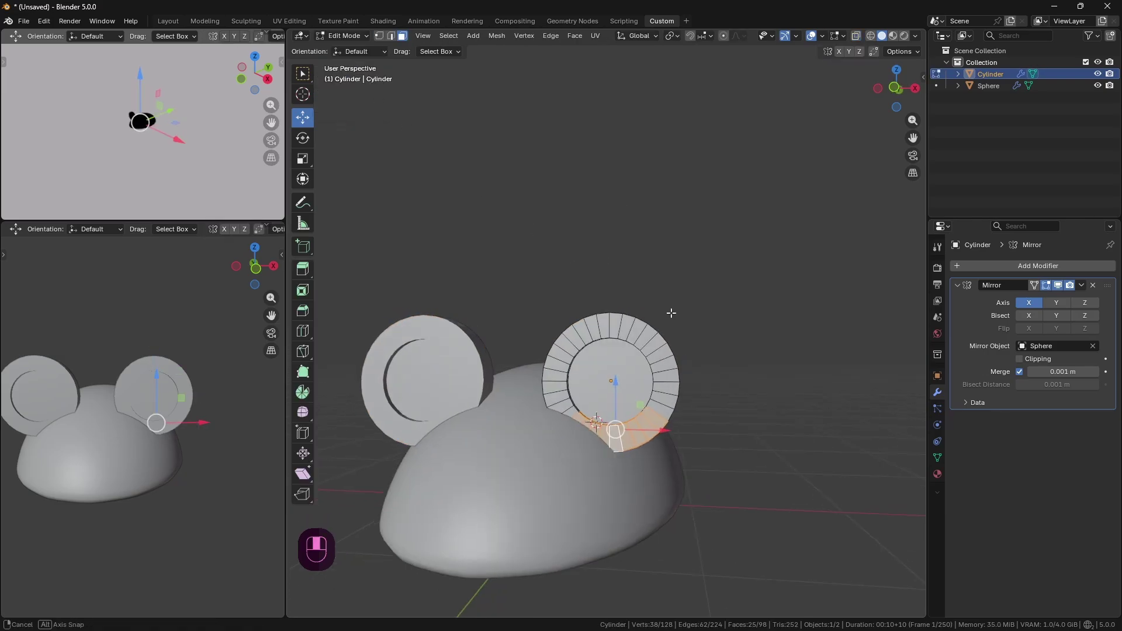
{"action": "key", "text": "alt+z"}
{"action": "key", "text": "s"}
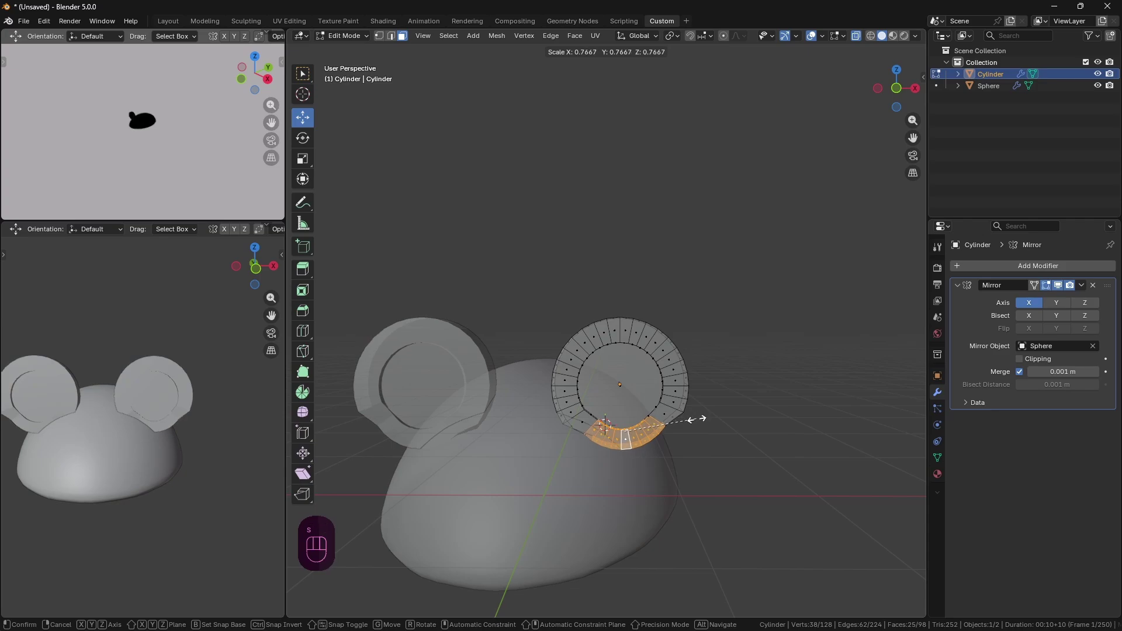
{"action": "left_click", "coordinate": [689, 419]}
{"action": "left_click", "coordinate": [754, 428]}
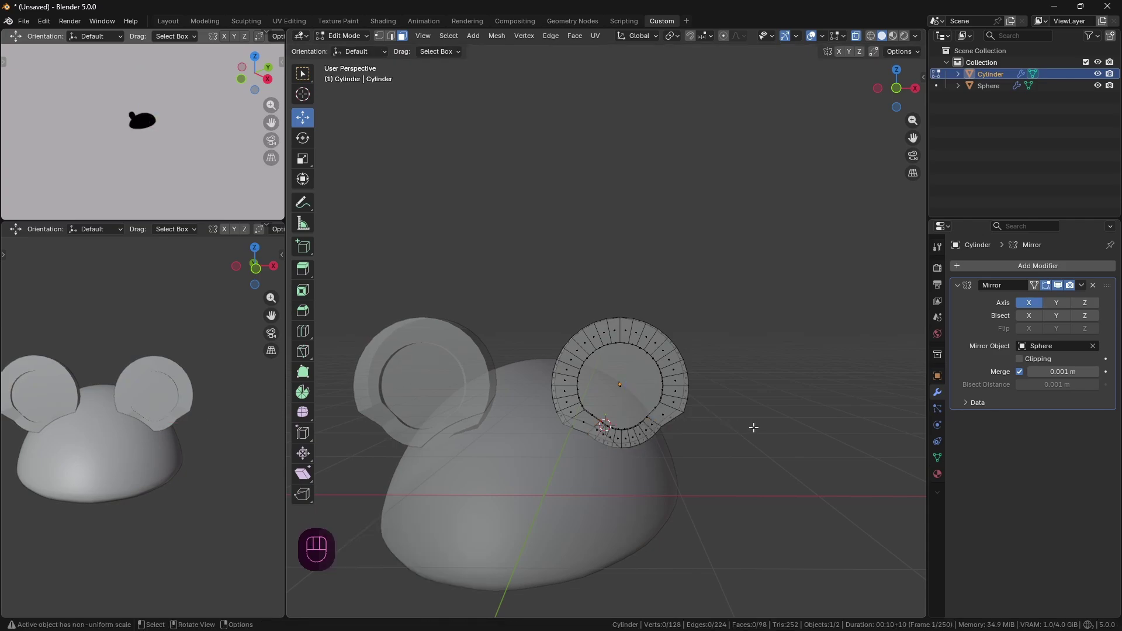
{"action": "scroll", "coordinate": [669, 475], "scroll_direction": "up", "scroll_amount": 3}
{"action": "scroll", "coordinate": [704, 452], "scroll_direction": "down", "scroll_amount": 1}
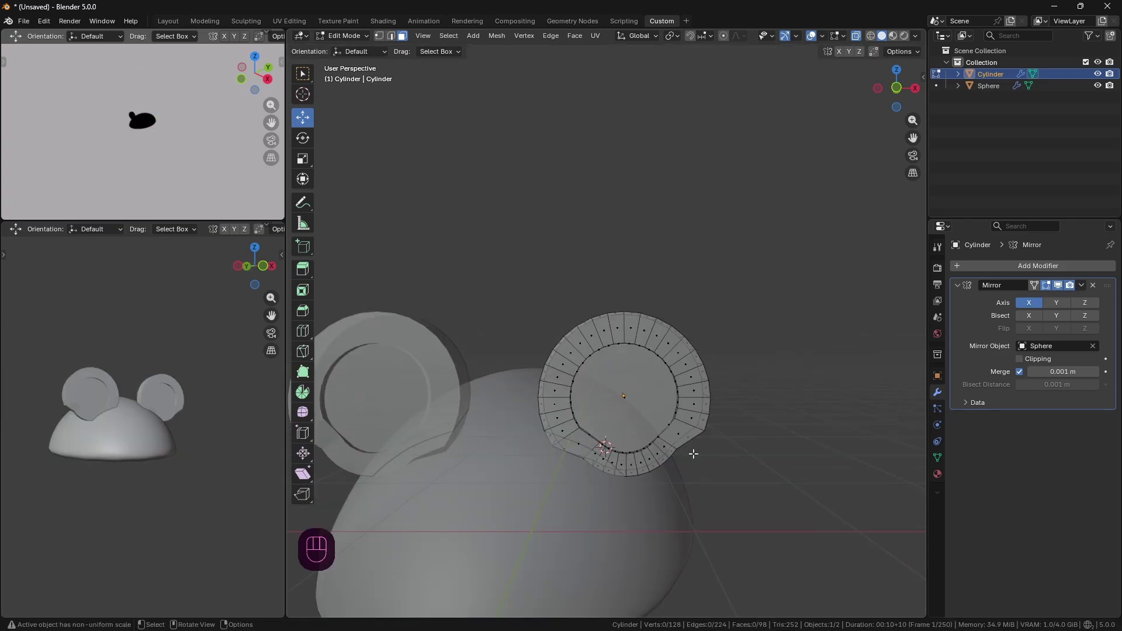
Box-select the faces along the ear's lower rim with X-ray shading on, so the hidden back faces are included.
{"action": "key", "text": "alt+z"}
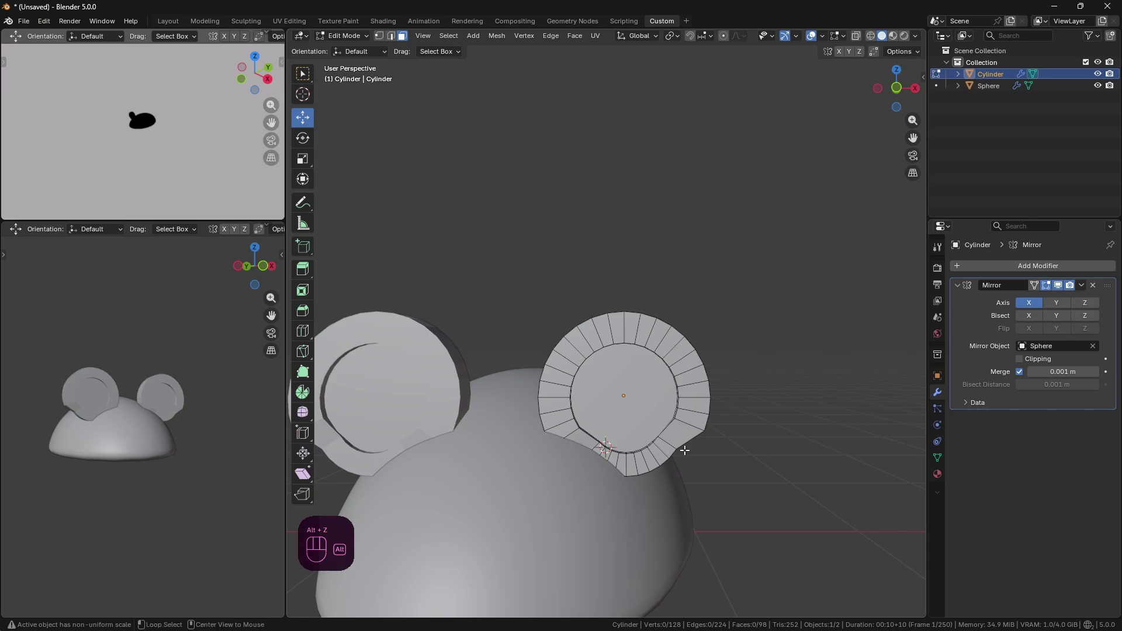
{"action": "key", "text": "alt+z"}
{"action": "key", "text": "alt+z"}
{"action": "key", "text": "alt+z"}
{"action": "left_click_drag", "start_coordinate": [585, 431], "coordinate": [682, 497]}
{"action": "scroll", "coordinate": [637, 450], "scroll_direction": "up", "scroll_amount": 2}
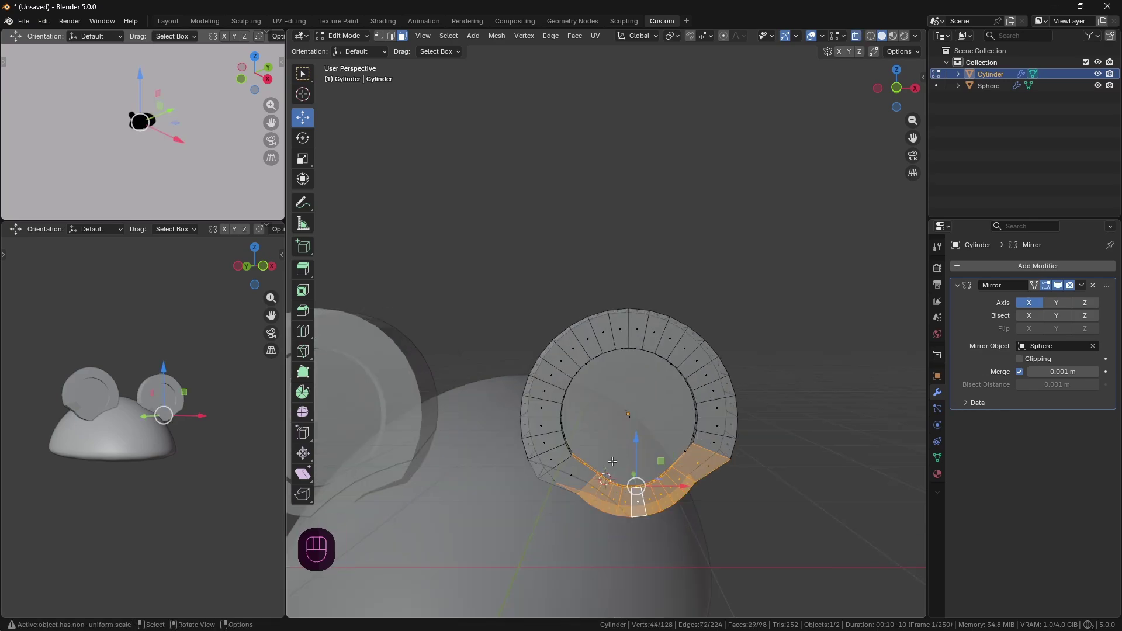
{"action": "left_click", "coordinate": [703, 529]}
{"action": "left_click_drag", "start_coordinate": [572, 459], "coordinate": [709, 526]}
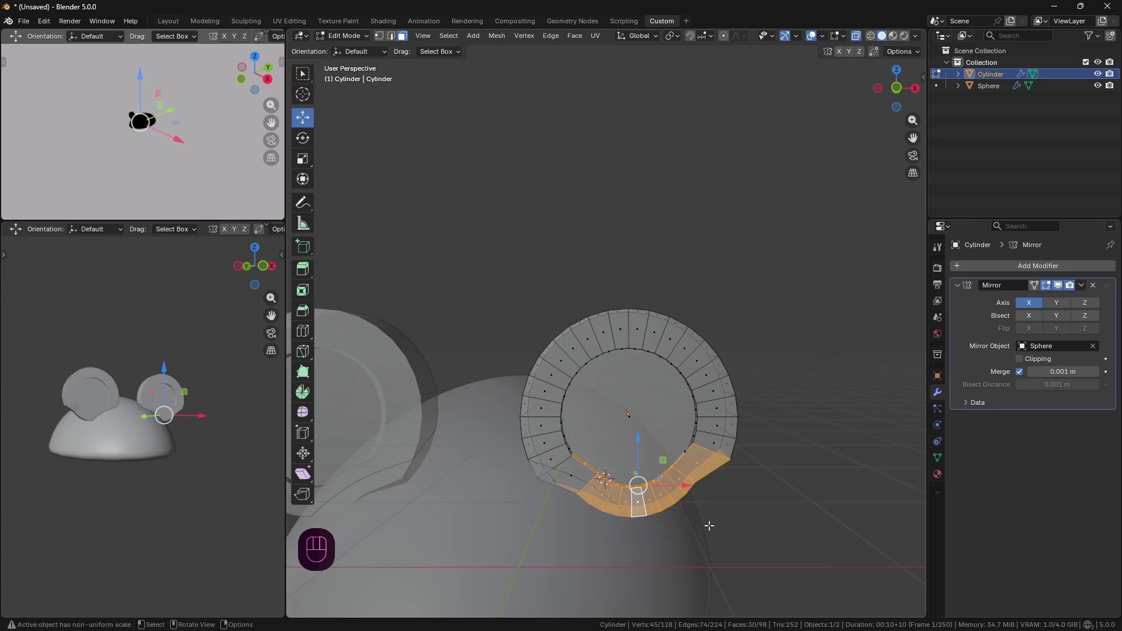
{"action": "left_click_drag", "start_coordinate": [570, 464], "coordinate": [626, 508]}
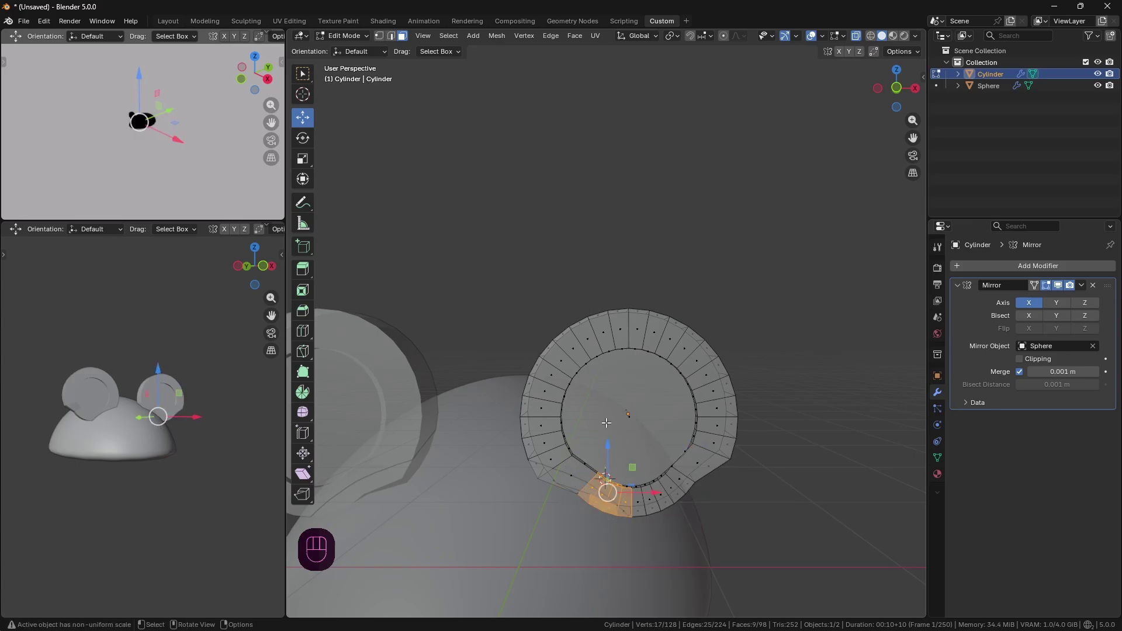
{"action": "left_click", "coordinate": [607, 423]}
{"action": "left_click", "coordinate": [777, 547]}
{"action": "left_click_drag", "start_coordinate": [571, 454], "coordinate": [706, 522]}
{"action": "mouse_move", "coordinate": [687, 445]}
{"action": "middle_mouse_down"}
{"action": "mouse_move", "coordinate": [714, 488]}
{"action": "mouse_move", "coordinate": [708, 446]}
{"action": "middle_mouse_up"}
Return to Object Mode and rotate the ears about -35° around the view axis.
{"action": "key", "text": "Tab"}
{"action": "scroll", "coordinate": [746, 390], "scroll_direction": "down", "scroll_amount": 4}
{"action": "key", "text": "r"}
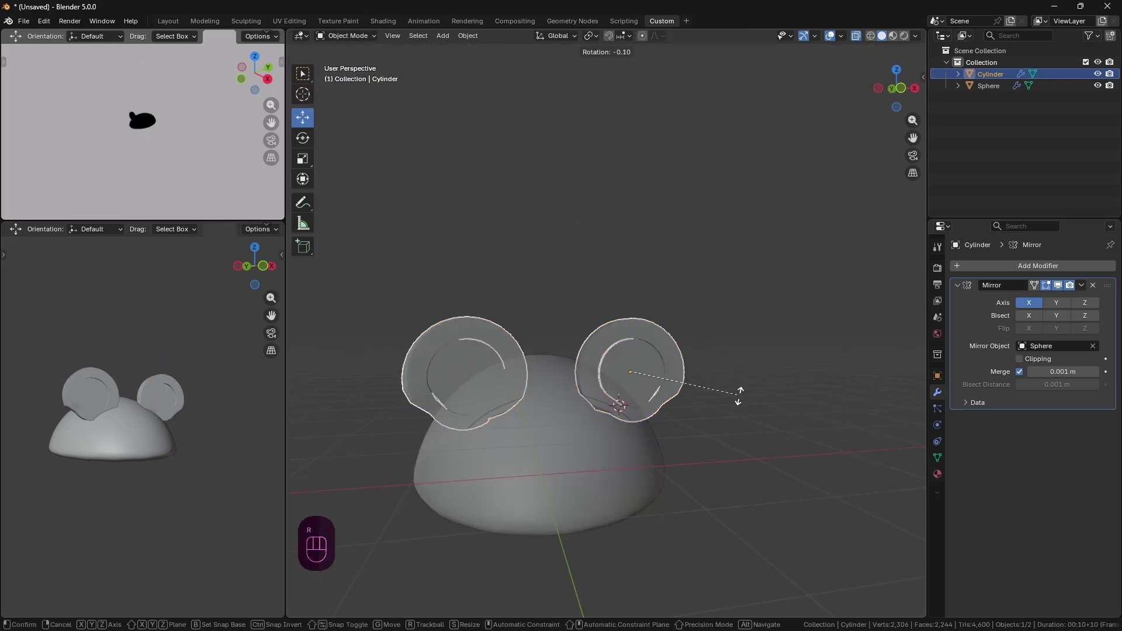
{"action": "left_click", "coordinate": [707, 448]}
{"action": "middle_click_drag", "start_coordinate": [202, 456], "coordinate": [208, 430]}
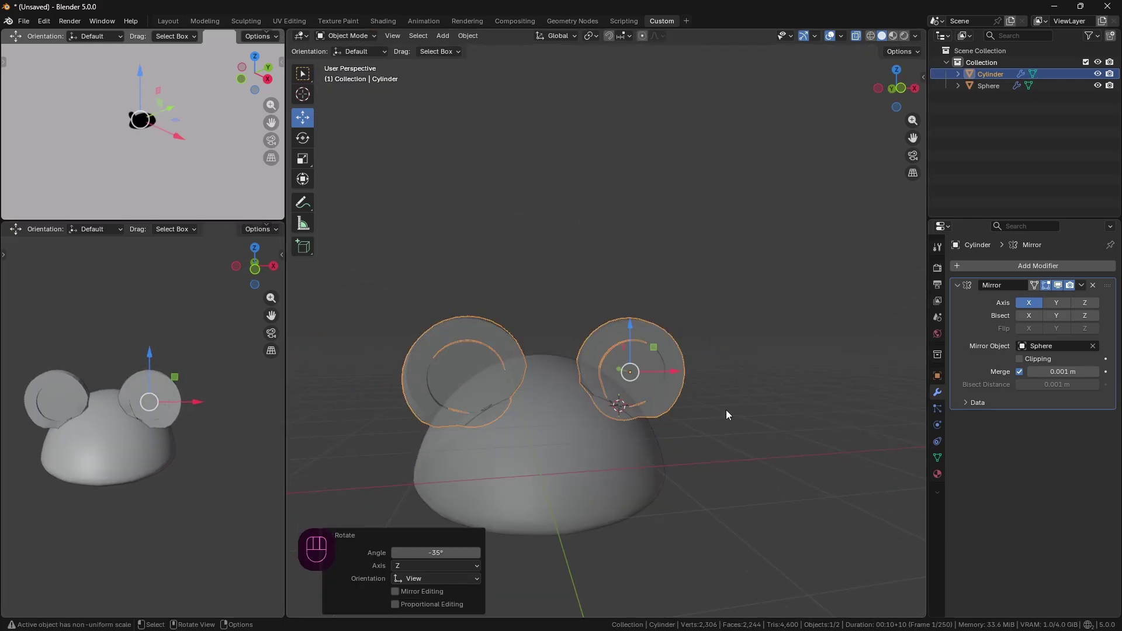
Apply smooth shading to the ears and turn off X-ray in Edit Mode, ending in Object Mode.
{"action": "right_click", "coordinate": [635, 389]}
{"action": "left_click", "coordinate": [633, 391]}
{"action": "middle_click_drag", "start_coordinate": [633, 394], "coordinate": [690, 411]}
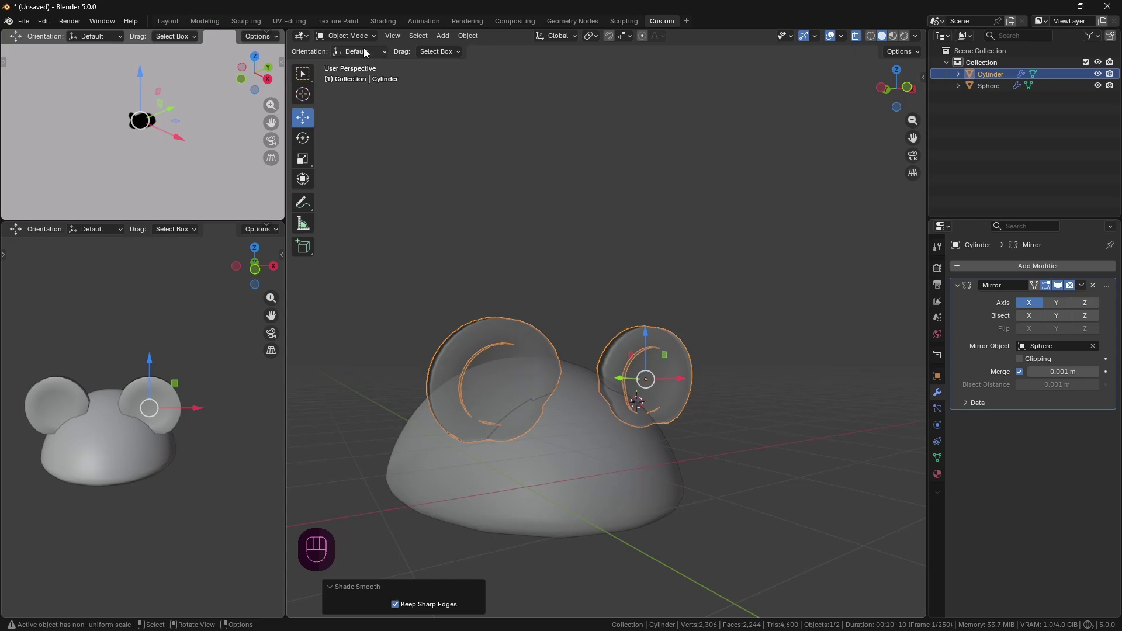
{"action": "left_click", "coordinate": [346, 36]}
{"action": "left_click", "coordinate": [352, 59]}
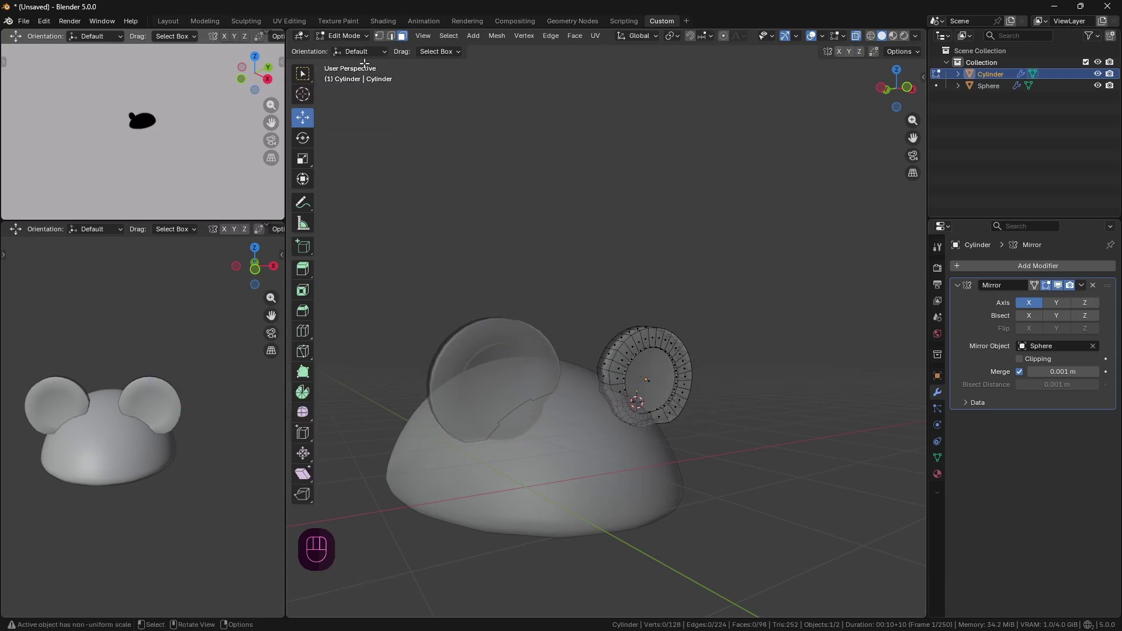
{"action": "key", "text": "alt+z"}
{"action": "middle_click_drag", "start_coordinate": [508, 238], "coordinate": [584, 379]}
{"action": "left_click", "coordinate": [346, 35]}
{"action": "left_click", "coordinate": [344, 46]}
Move the ears up about 0.05 m in Z, apply their Mirror modifier and deselect them.
{"action": "key", "text": "g"}
{"action": "key", "text": "z"}
{"action": "left_click", "coordinate": [517, 285]}
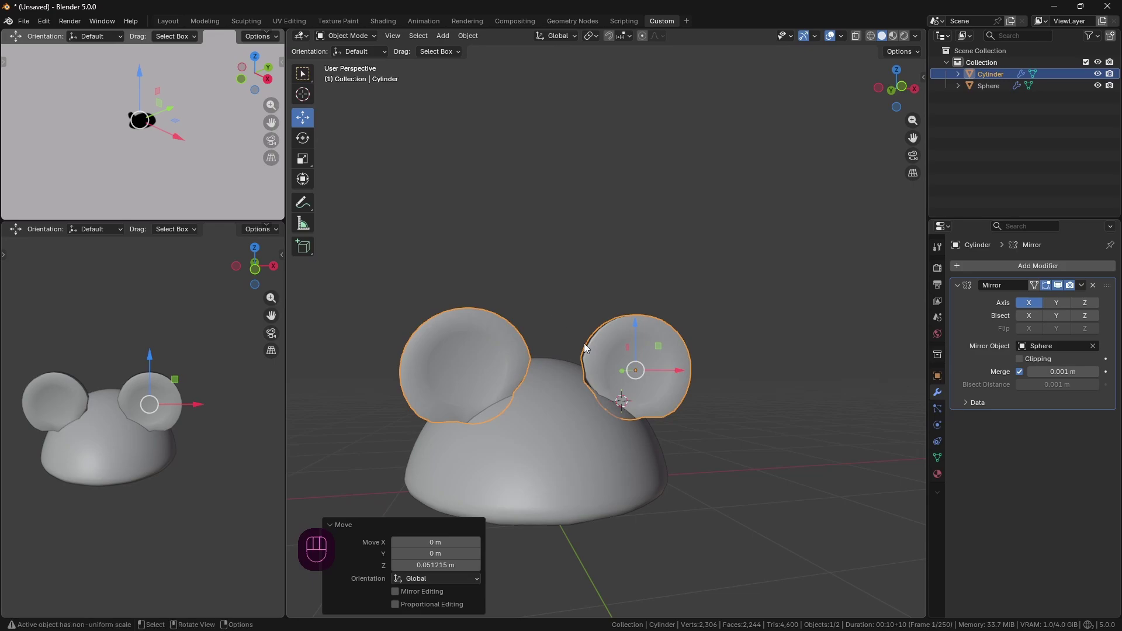
{"action": "middle_click_drag", "start_coordinate": [170, 385], "coordinate": [205, 391]}
{"action": "middle_click_drag", "start_coordinate": [643, 383], "coordinate": [694, 385]}
{"action": "left_click", "coordinate": [711, 386]}
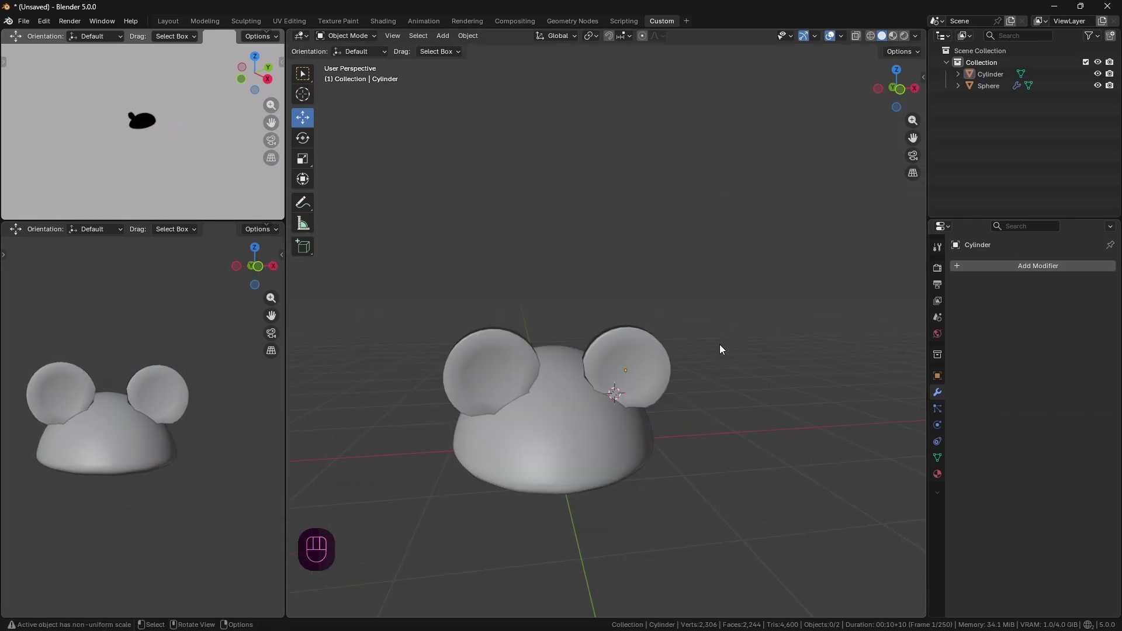
Try to move one ear's inner face about -0.025 m in X in Edit Mode.
{"action": "left_click", "coordinate": [637, 363]}
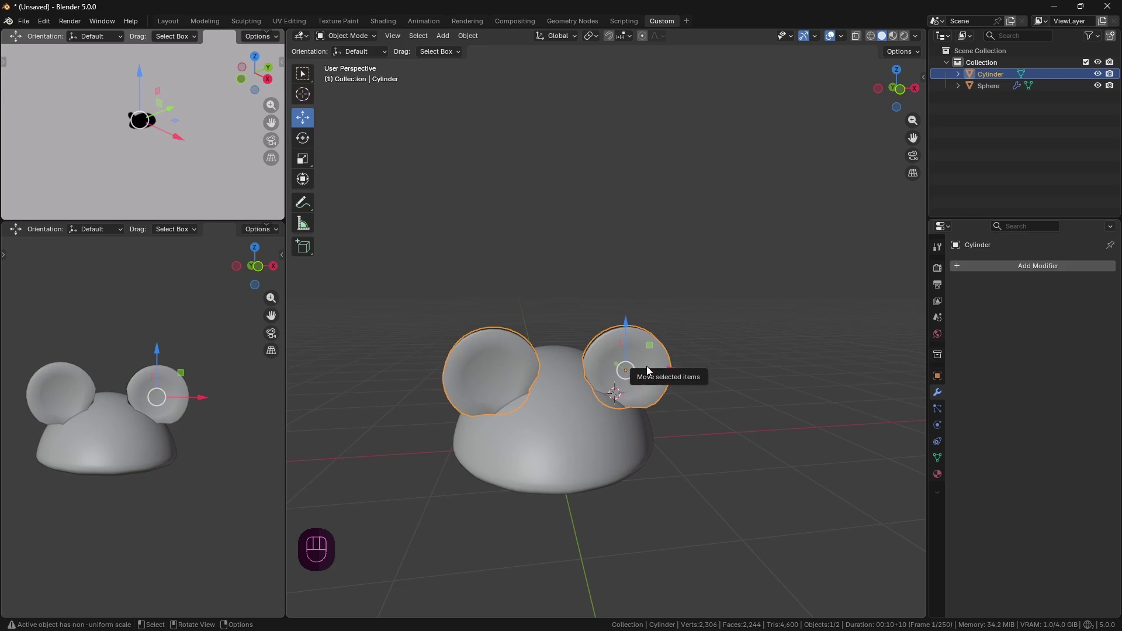
{"action": "key", "text": "Tab"}
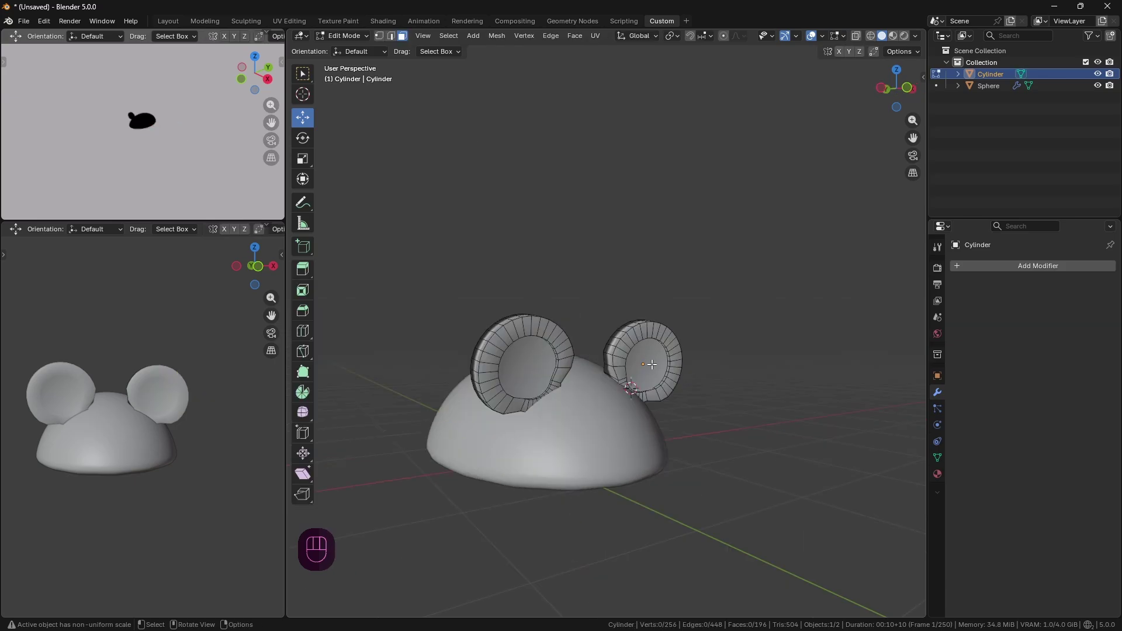
{"action": "left_click", "coordinate": [651, 364]}
{"action": "left_click_drag", "start_coordinate": [681, 365], "coordinate": [680, 368]}
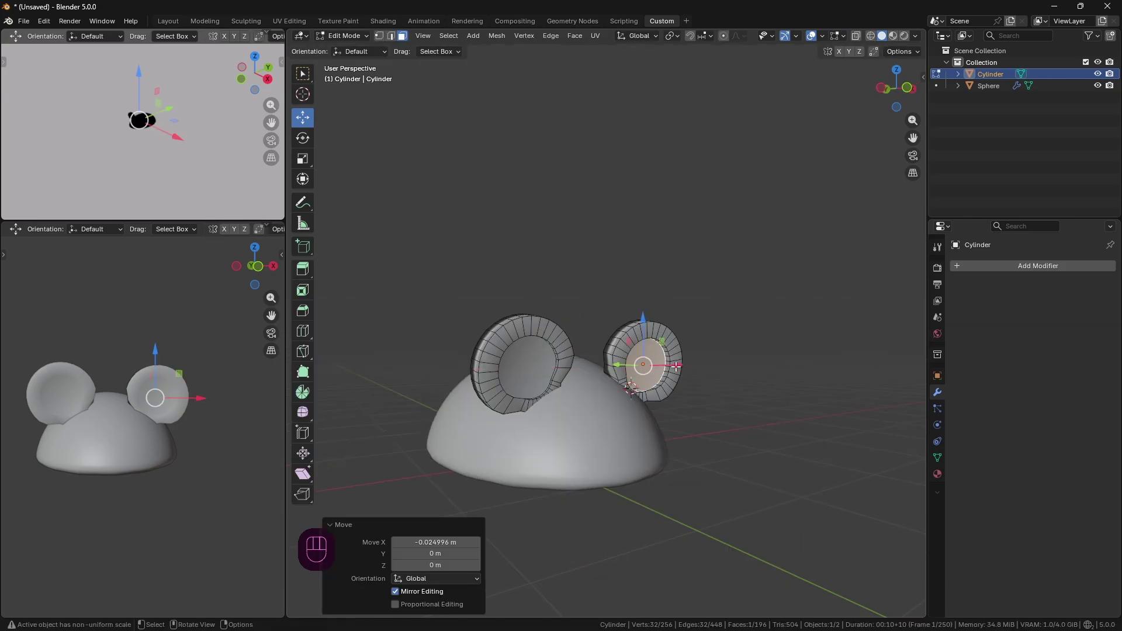
{"action": "key", "text": "ctrl+z"}
{"action": "key", "text": "ctrl+shift+m"}
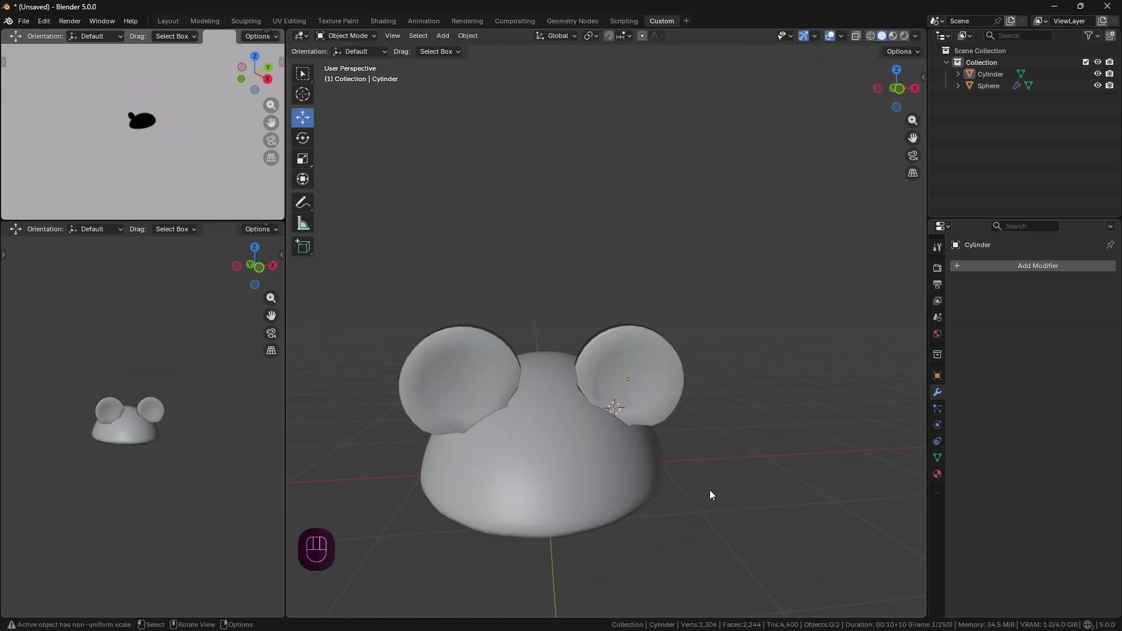
Place the 3D cursor on the front of the body below one ear and add a UV sphere with 16 segments and 16 rings.
{"action": "key", "text": "KP_1"}
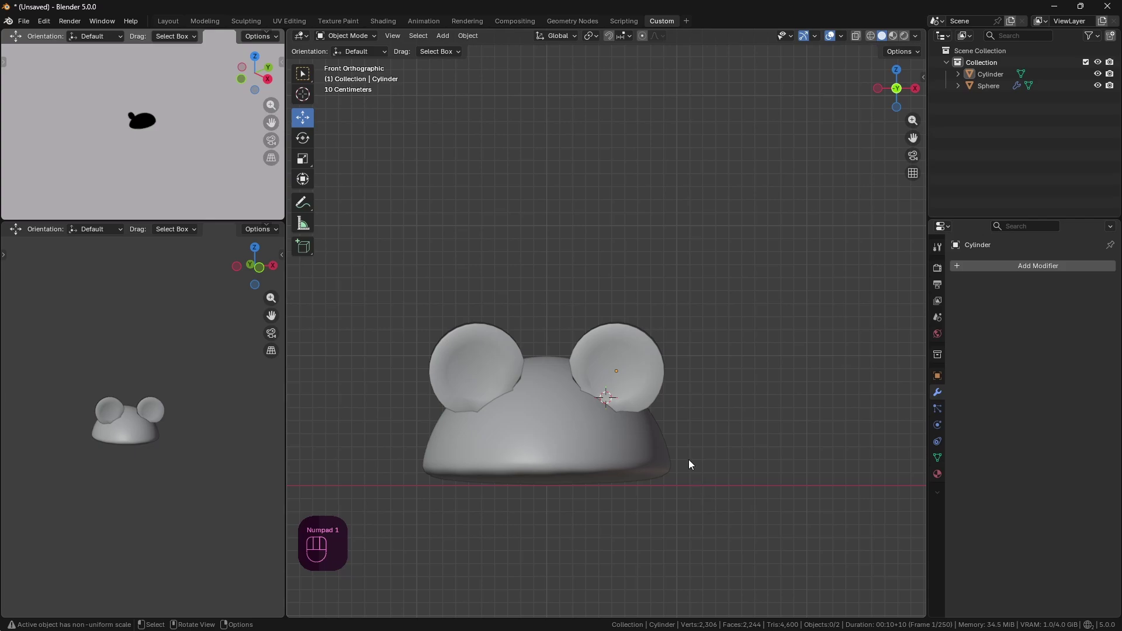
{"action": "right_click", "coordinate": [576, 419], "text": "shift"}
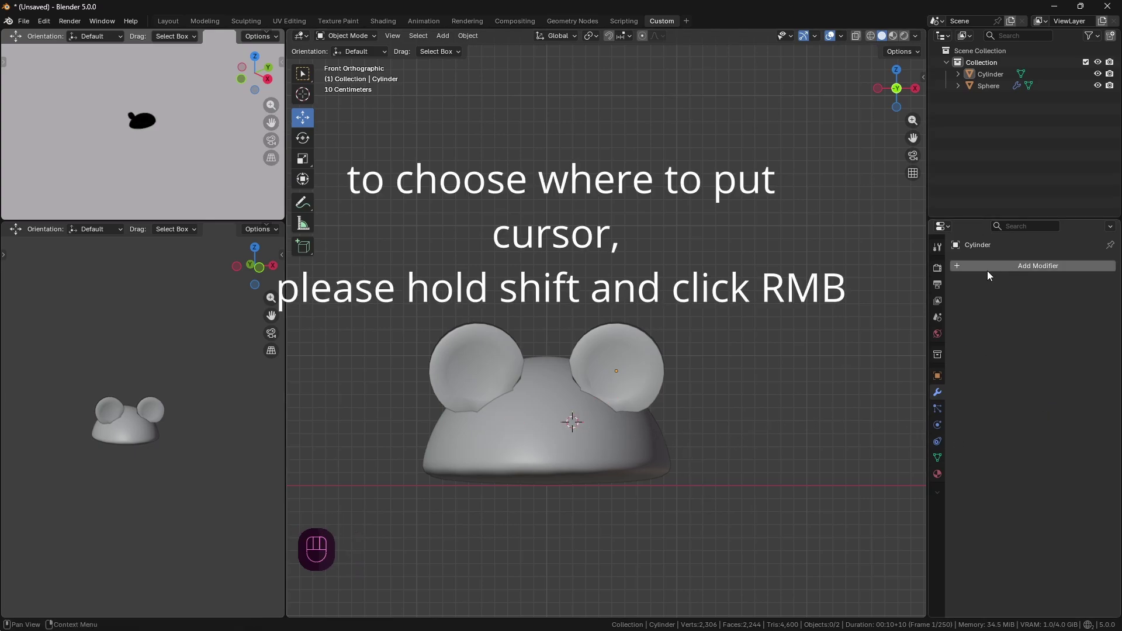
{"action": "key", "text": "shift+a"}
{"action": "mouse_move", "coordinate": [589, 384]}
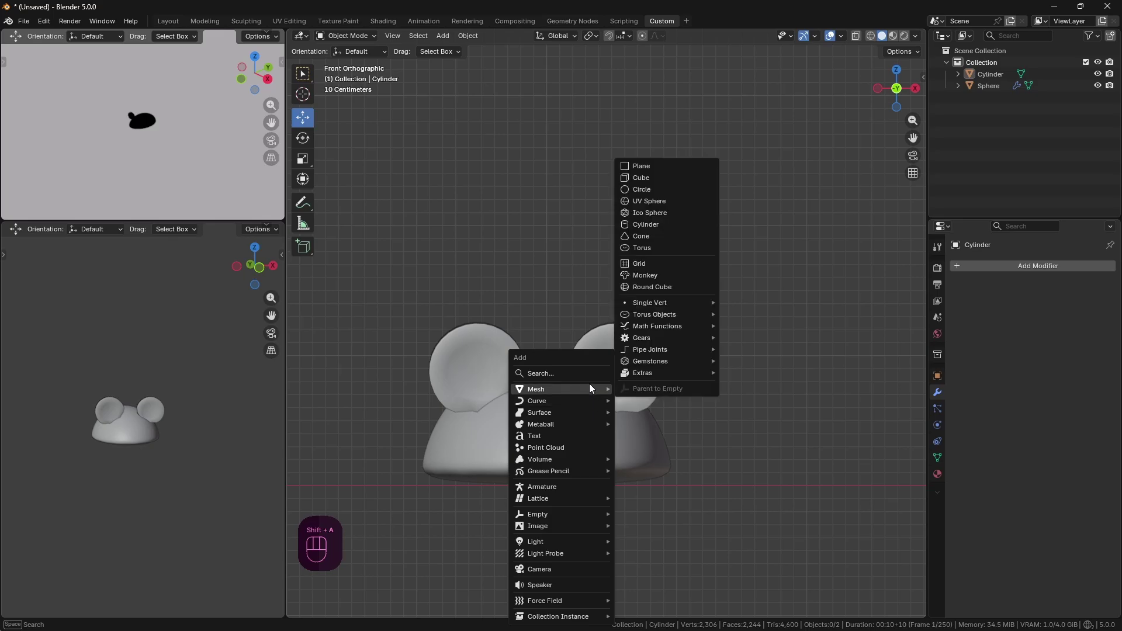
{"action": "left_click", "coordinate": [662, 201]}
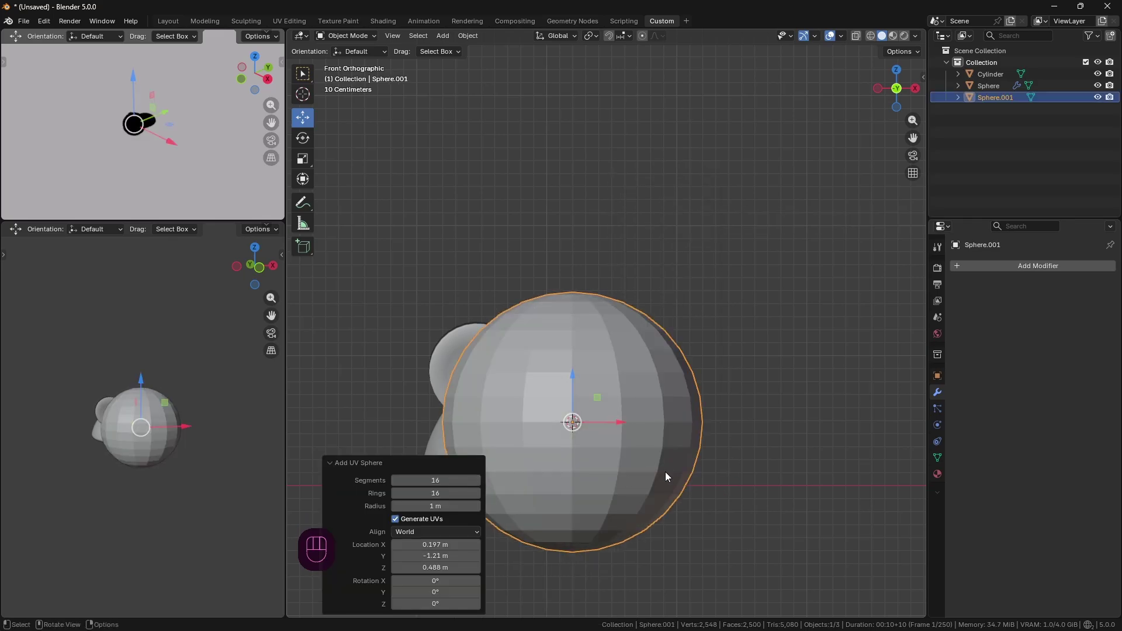
Rotate the new sphere 90° around the X axis.
{"action": "scroll", "coordinate": [693, 435], "scroll_direction": "down", "scroll_amount": 2}
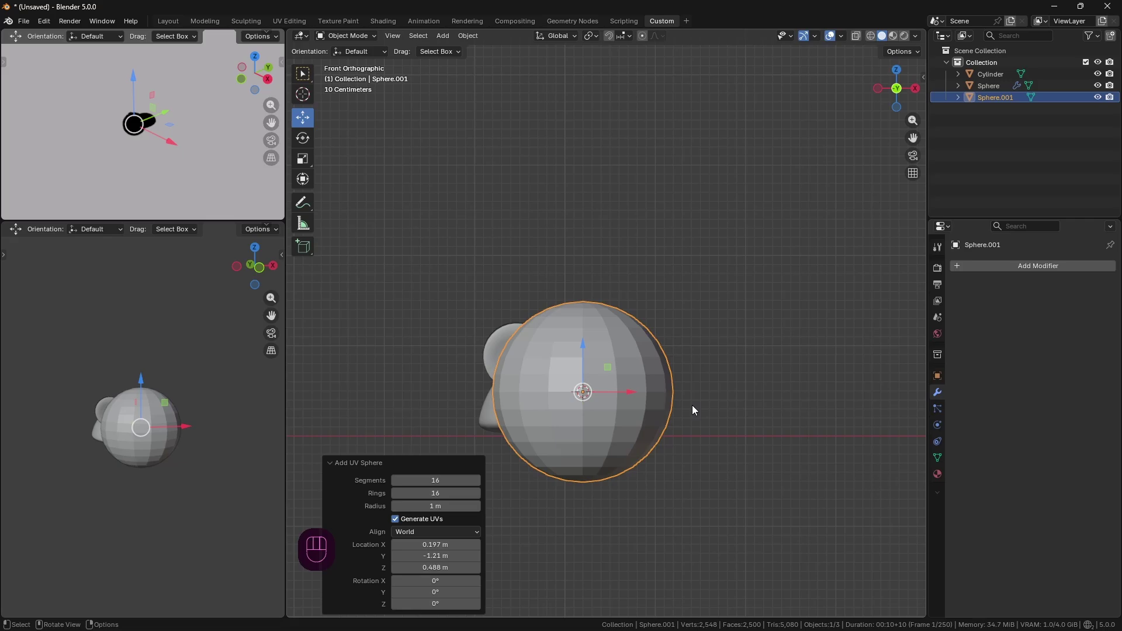
{"action": "middle_click_drag", "start_coordinate": [688, 405], "coordinate": [686, 410]}
{"action": "type", "text": "r"}
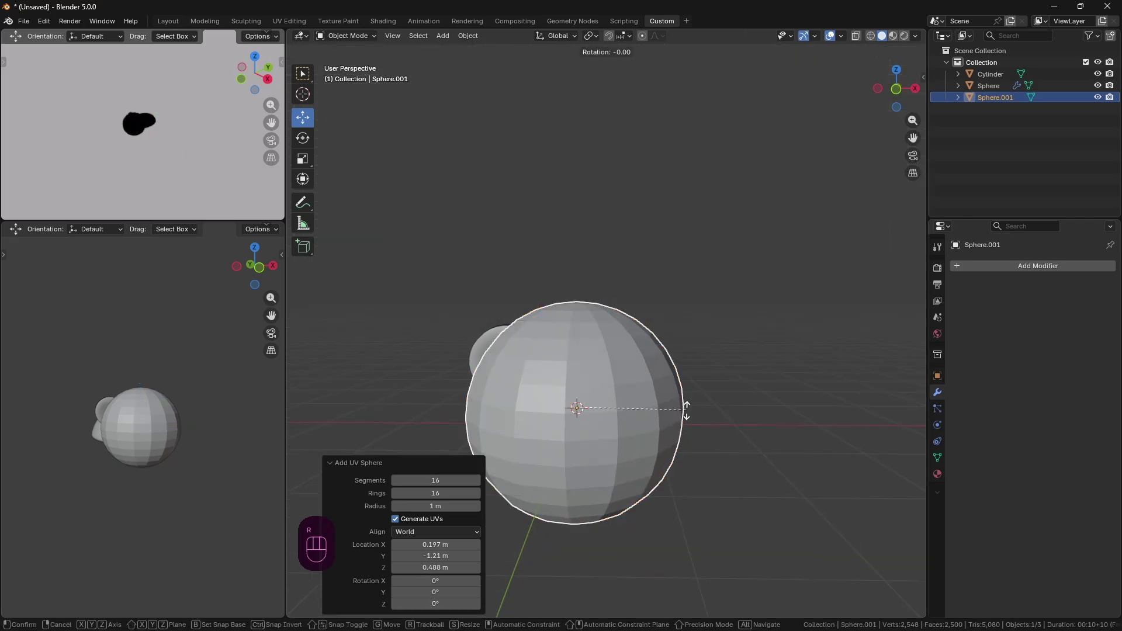
{"action": "type", "text": "x90"}
{"action": "left_click", "coordinate": [686, 410]}
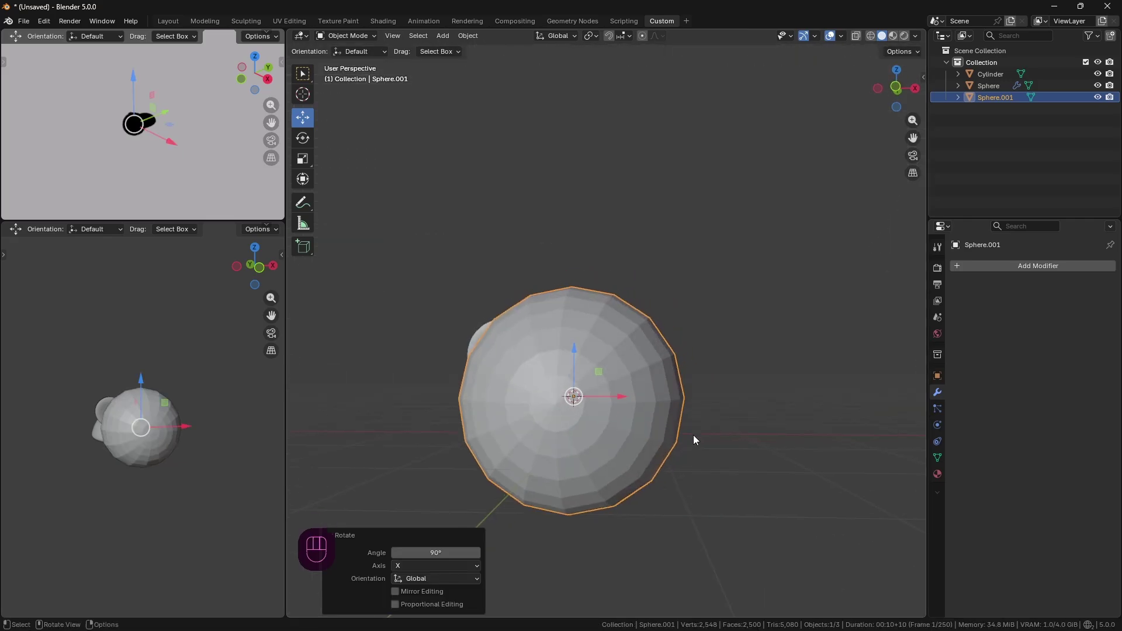
Scale the eye sphere down to about 0.113, and enlarge it by a factor of 1.10.
{"action": "key", "text": "s"}
{"action": "left_click", "coordinate": [586, 400]}
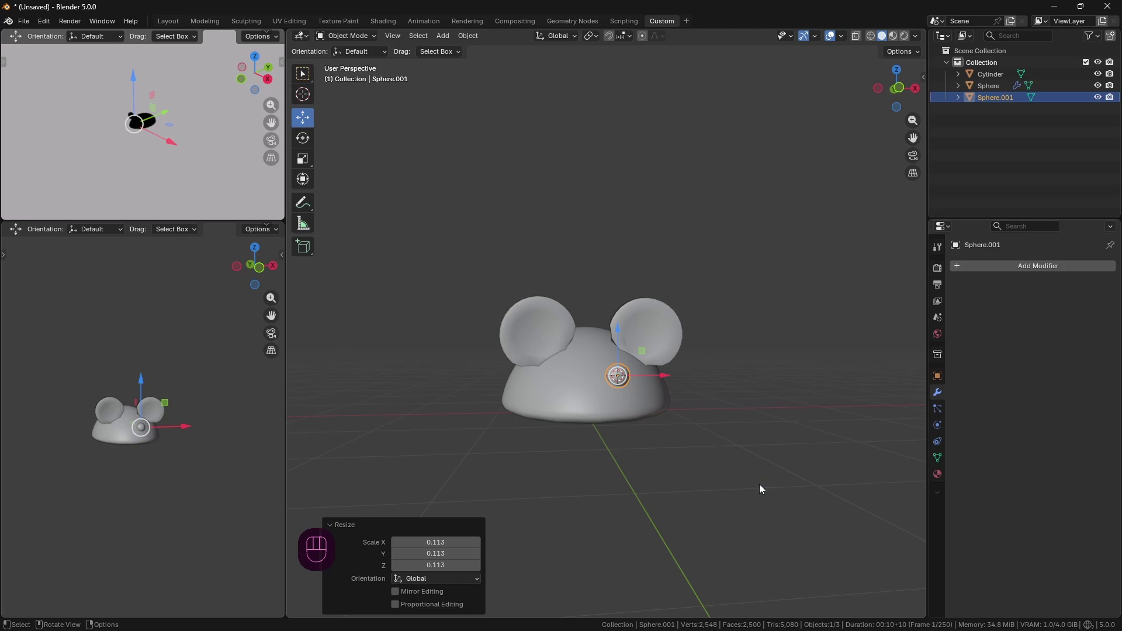
{"action": "key", "text": "s"}
{"action": "left_click", "coordinate": [759, 483]}
{"action": "scroll", "coordinate": [759, 484], "scroll_direction": "up", "scroll_amount": 3}
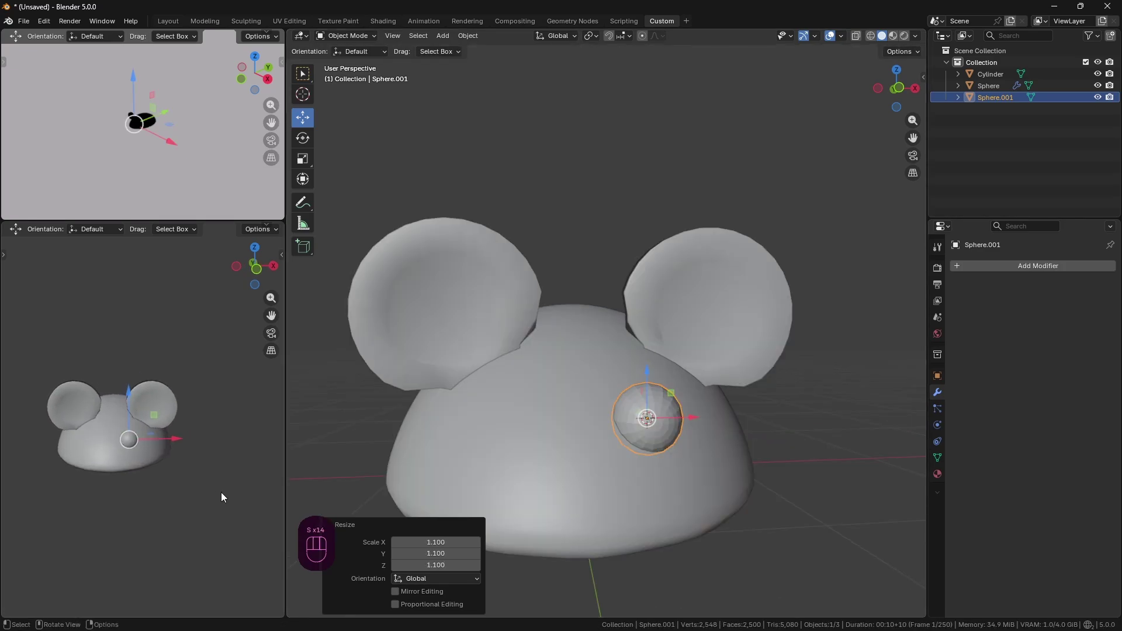
{"action": "scroll", "coordinate": [229, 460], "scroll_direction": "up", "scroll_amount": 2}
{"action": "scroll", "coordinate": [229, 461], "scroll_direction": "down", "scroll_amount": 1}
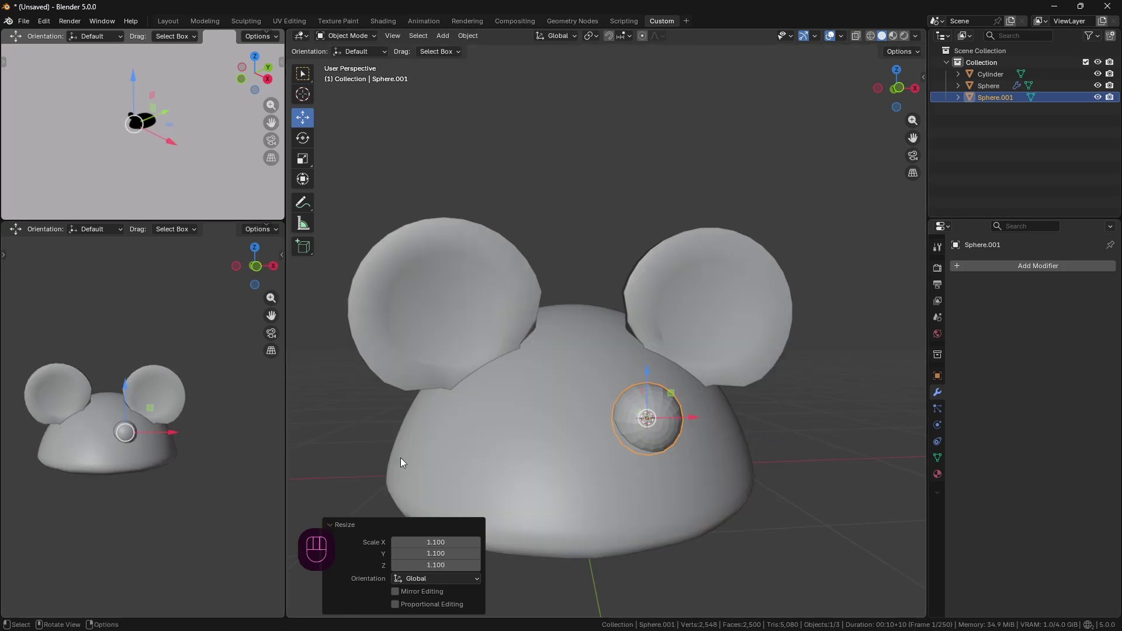
Add a Mirror modifier on the X axis to the eye sphere, using the body as the mirror object.
{"action": "left_click", "coordinate": [994, 262]}
{"action": "mouse_move", "coordinate": [989, 265]}
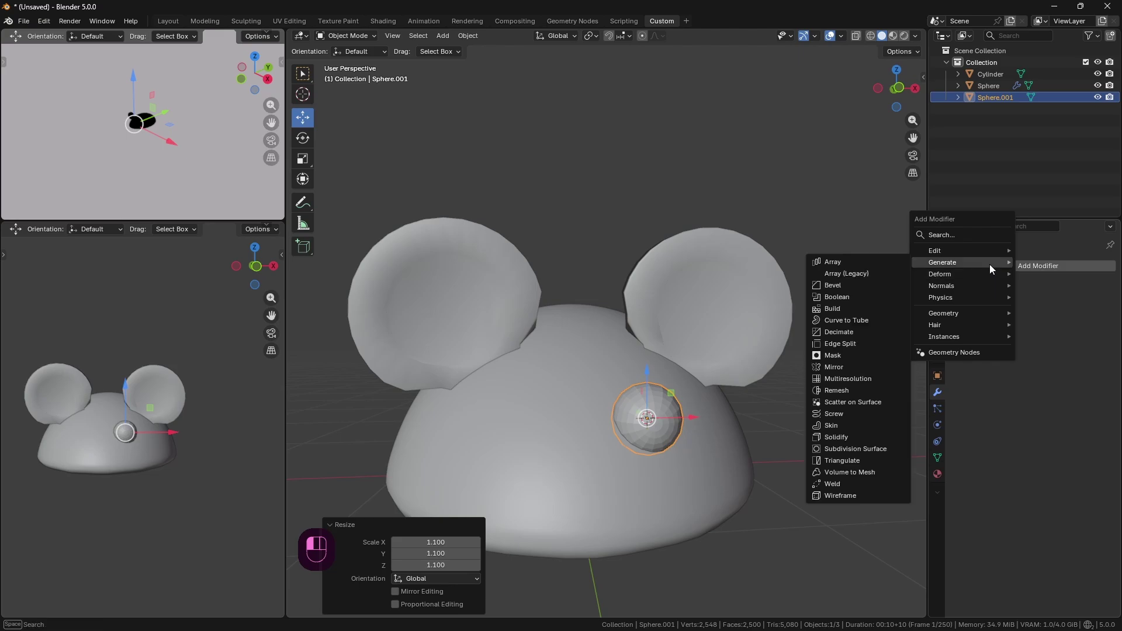
{"action": "left_click", "coordinate": [834, 367]}
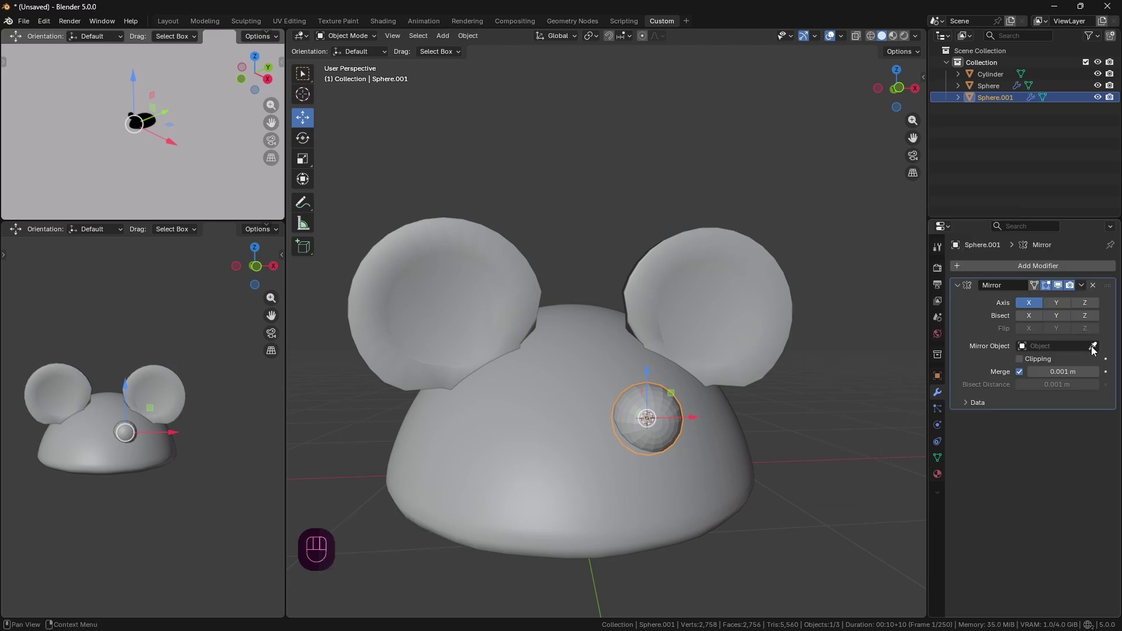
{"action": "left_click", "coordinate": [549, 350]}
Move the mirrored eyes slightly farther apart along X and enlarge them slightly, working in front view.
{"action": "scroll", "coordinate": [746, 359], "scroll_direction": "down", "scroll_amount": 2}
{"action": "left_click_drag", "start_coordinate": [687, 394], "coordinate": [664, 364]}
{"action": "key", "text": "KP_1"}
{"action": "key", "text": "s"}
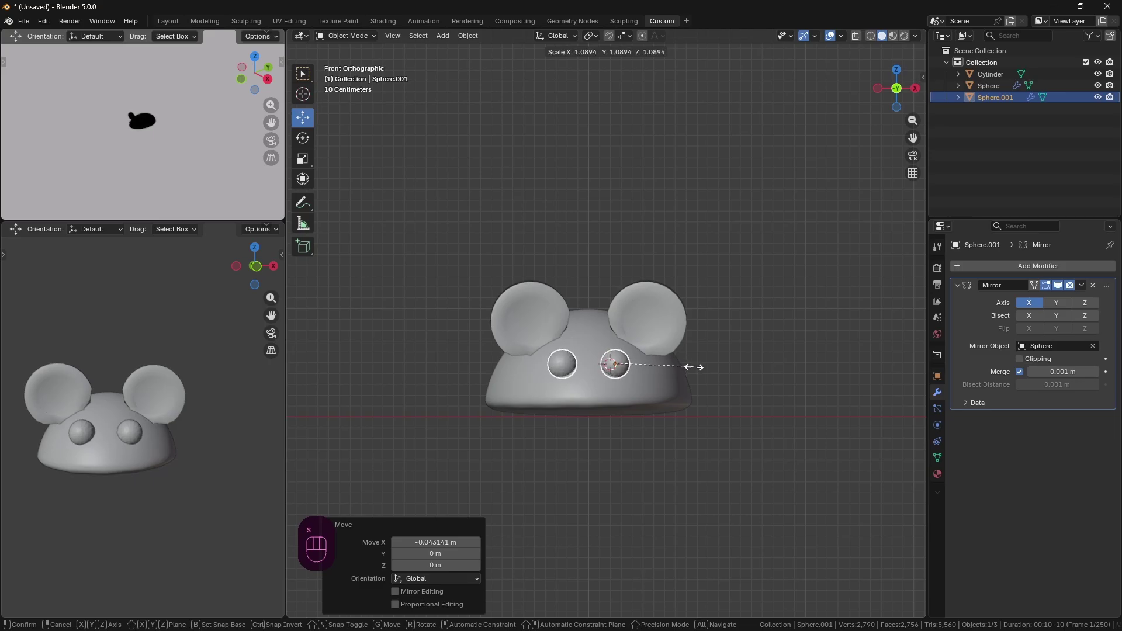
{"action": "left_click", "coordinate": [673, 373]}
{"action": "left_click", "coordinate": [678, 450]}
{"action": "middle_click_drag", "start_coordinate": [678, 449], "coordinate": [678, 454]}
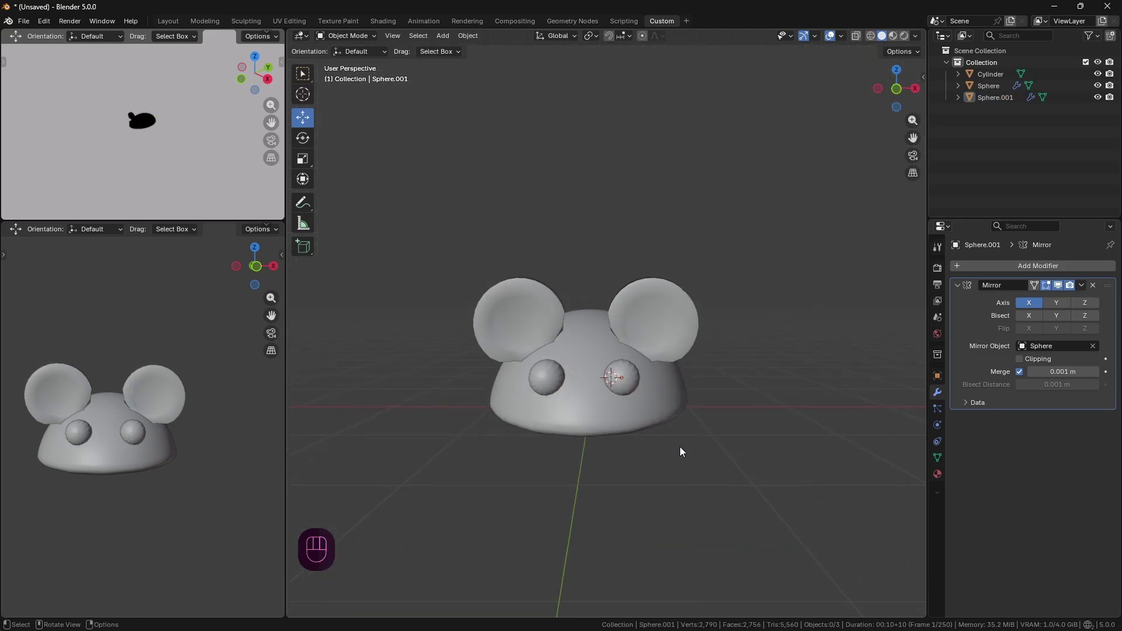
Place the 3D cursor at the lower centre of the body's front and add a UV sphere there for the nose.
{"action": "key", "text": "KP_3"}
{"action": "key", "text": "KP_1"}
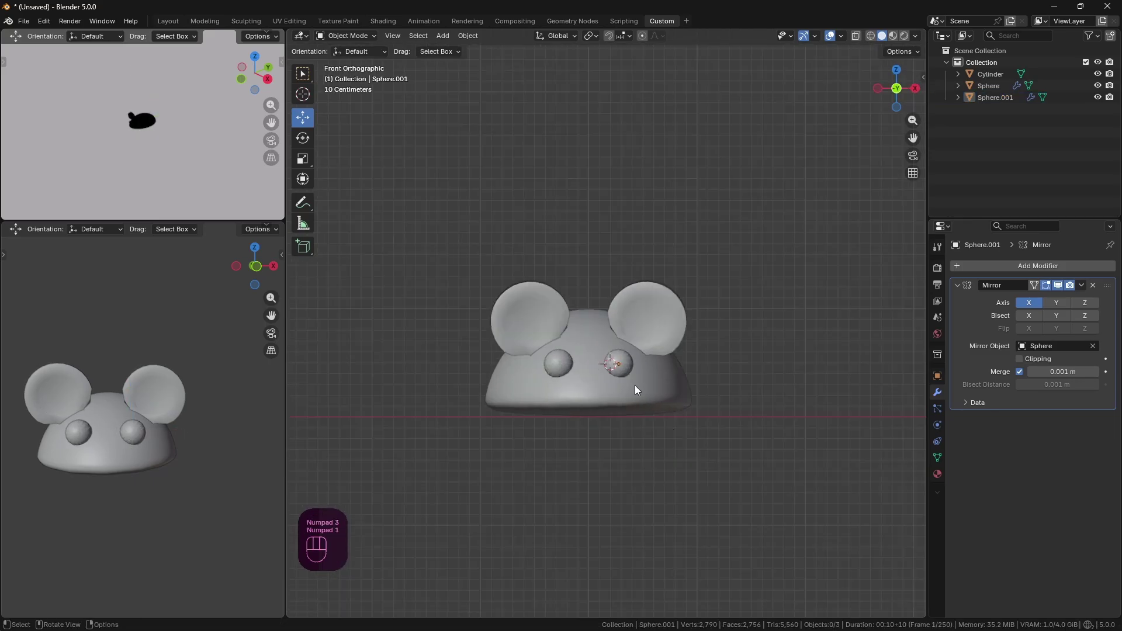
{"action": "right_click", "coordinate": [585, 393], "text": "shift"}
{"action": "right_click", "coordinate": [589, 398], "text": "shift"}
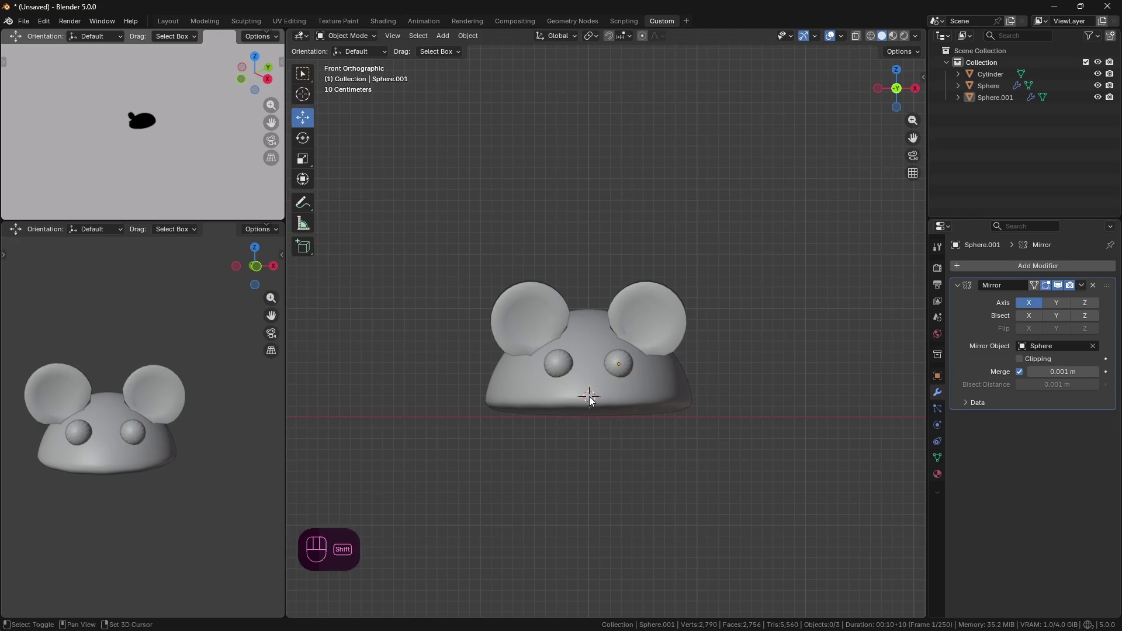
{"action": "key", "text": "shift+a"}
{"action": "mouse_move", "coordinate": [590, 388]}
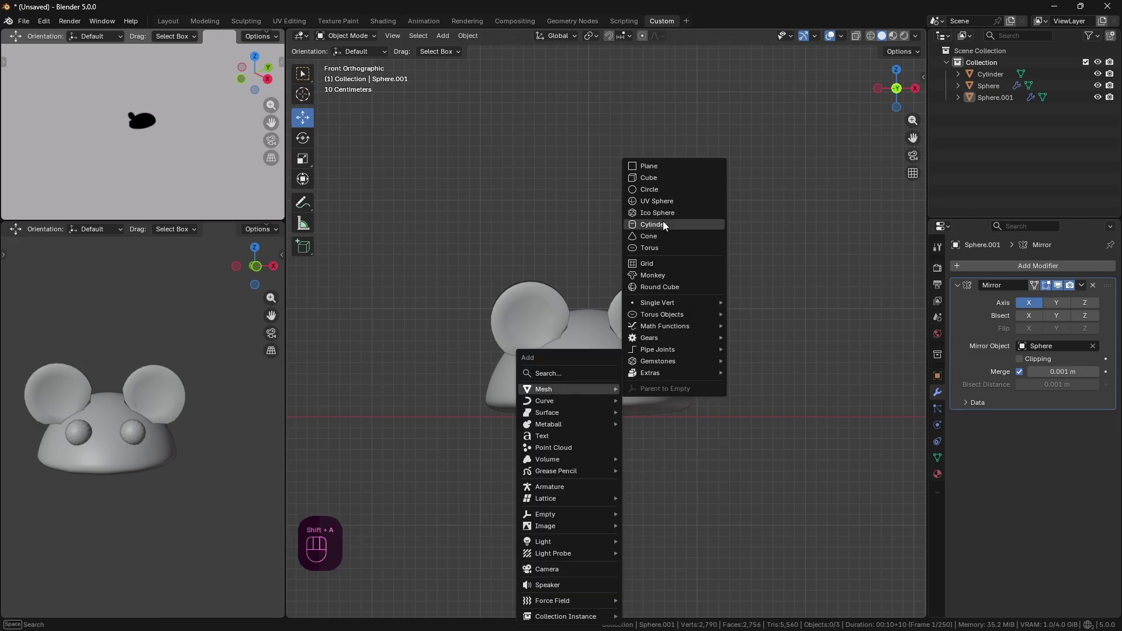
{"action": "left_click", "coordinate": [671, 200]}
Scale the nose sphere down to about 0.065 and rotate it 90° about the X axis.
{"action": "key", "text": "s"}
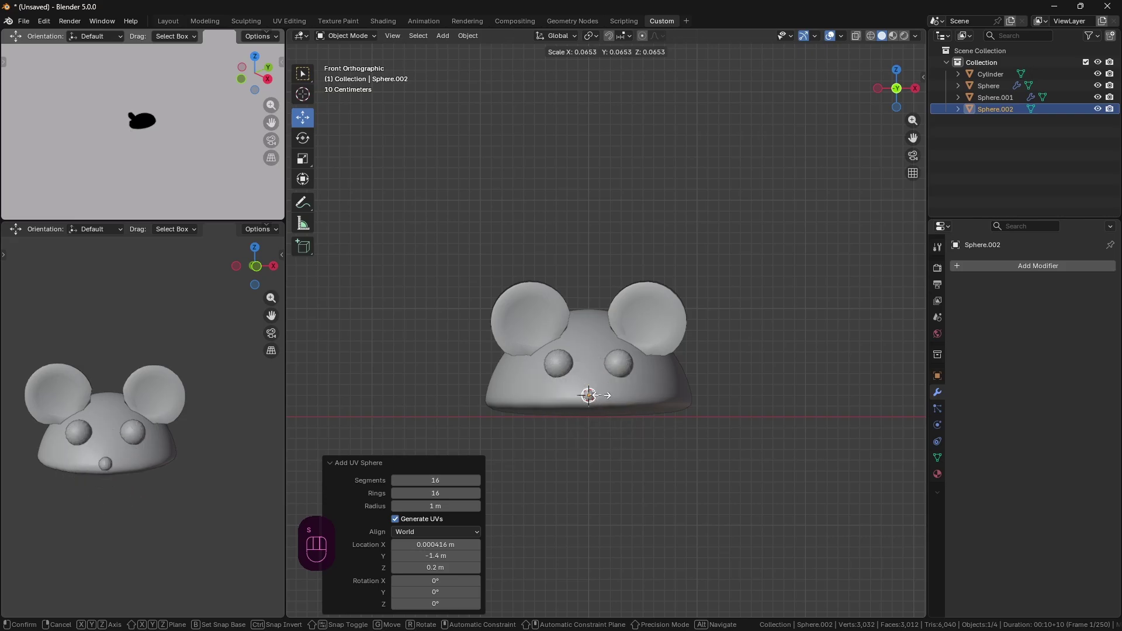
{"action": "left_click", "coordinate": [608, 398]}
{"action": "type", "text": "r"}
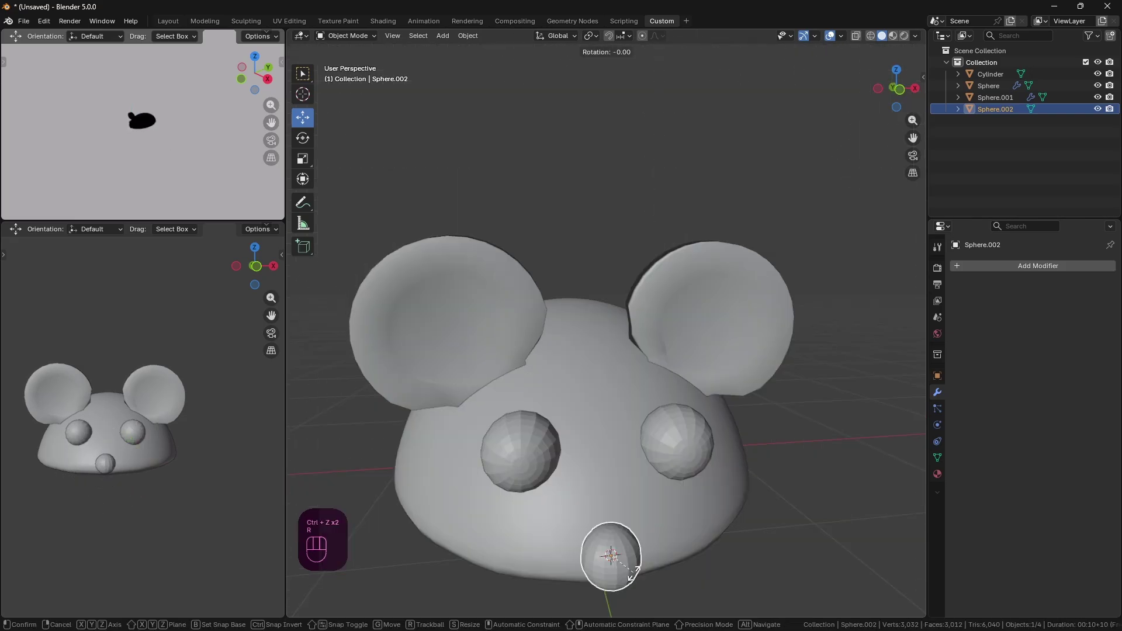
{"action": "type", "text": "x90"}
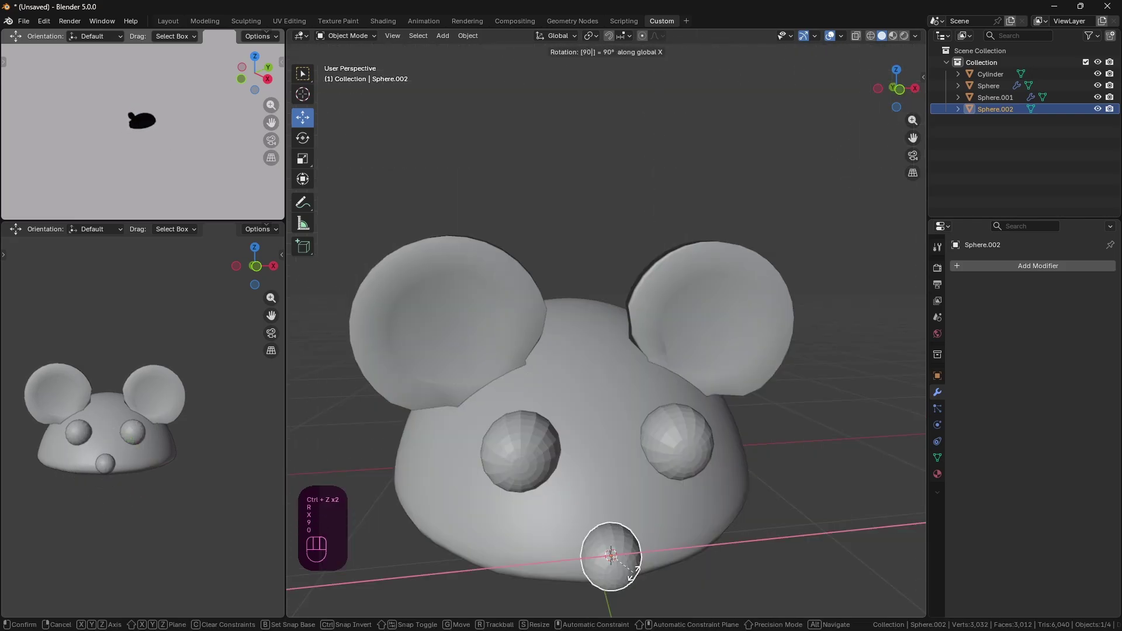
Fine-tune the size of the nose sphere, reducing it by a factor of 0.890 and enlarging it slightly again.
{"action": "key", "text": "s"}
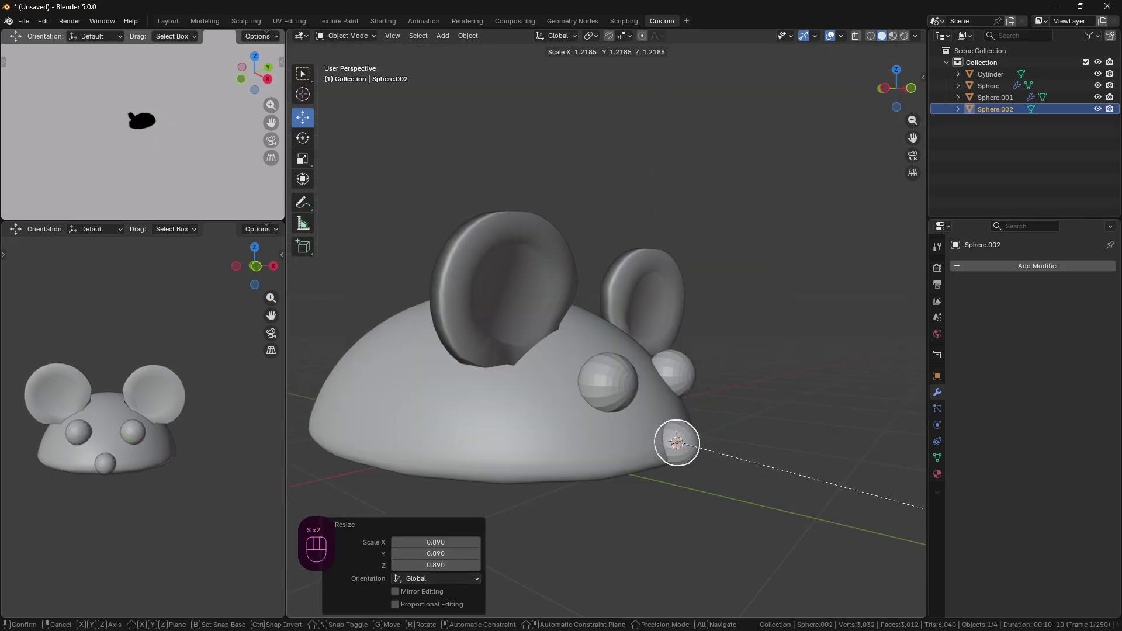
{"action": "left_click", "coordinate": [334, 507]}
{"action": "middle_click_drag", "start_coordinate": [334, 507], "coordinate": [592, 522]}
{"action": "middle_click_drag", "start_coordinate": [604, 538], "coordinate": [606, 538]}
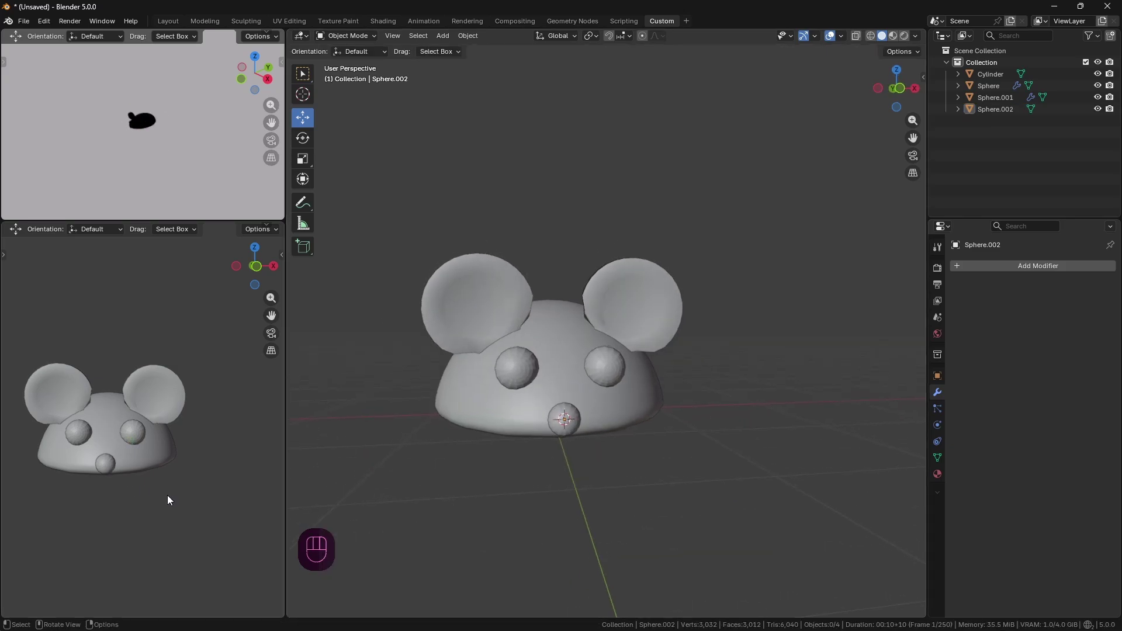
In back view, place the 3D cursor at the lower centre of the body's rear.
{"action": "middle_click_drag", "start_coordinate": [167, 495], "coordinate": [29, 492]}
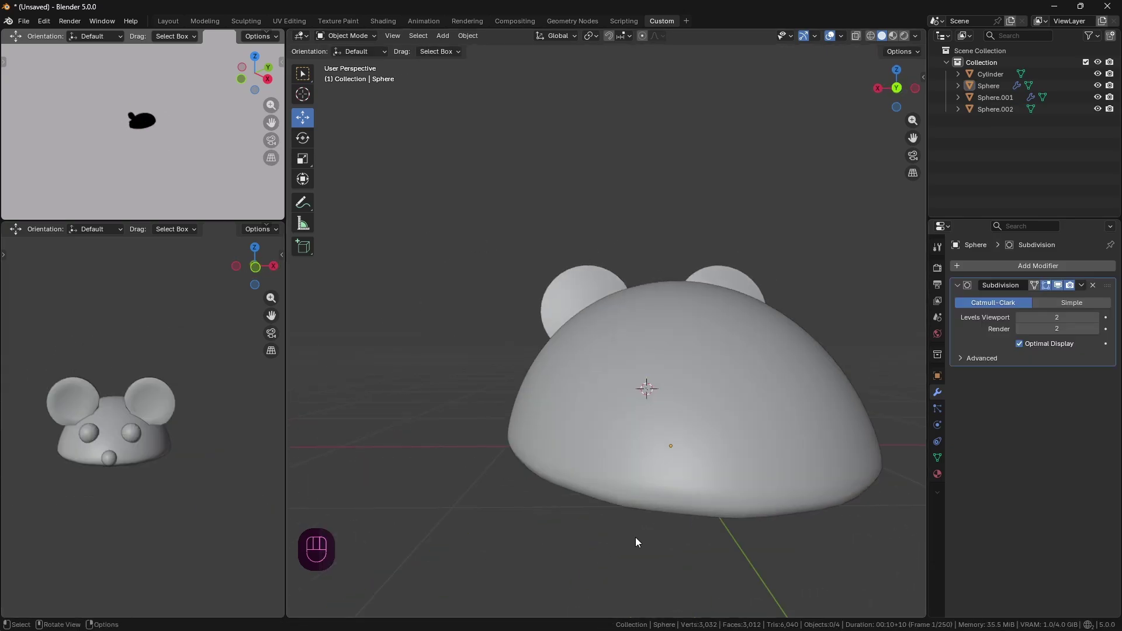
{"action": "key", "text": "KP_3"}
{"action": "key", "text": "ctrl+KP_3"}
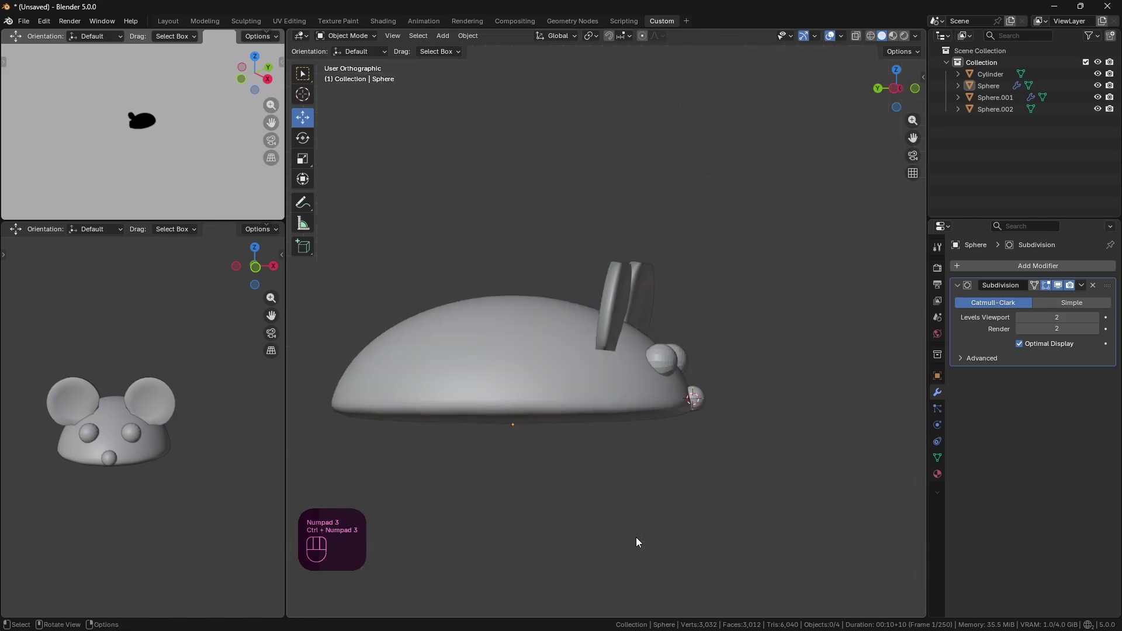
{"action": "key", "text": "ctrl+KP_1"}
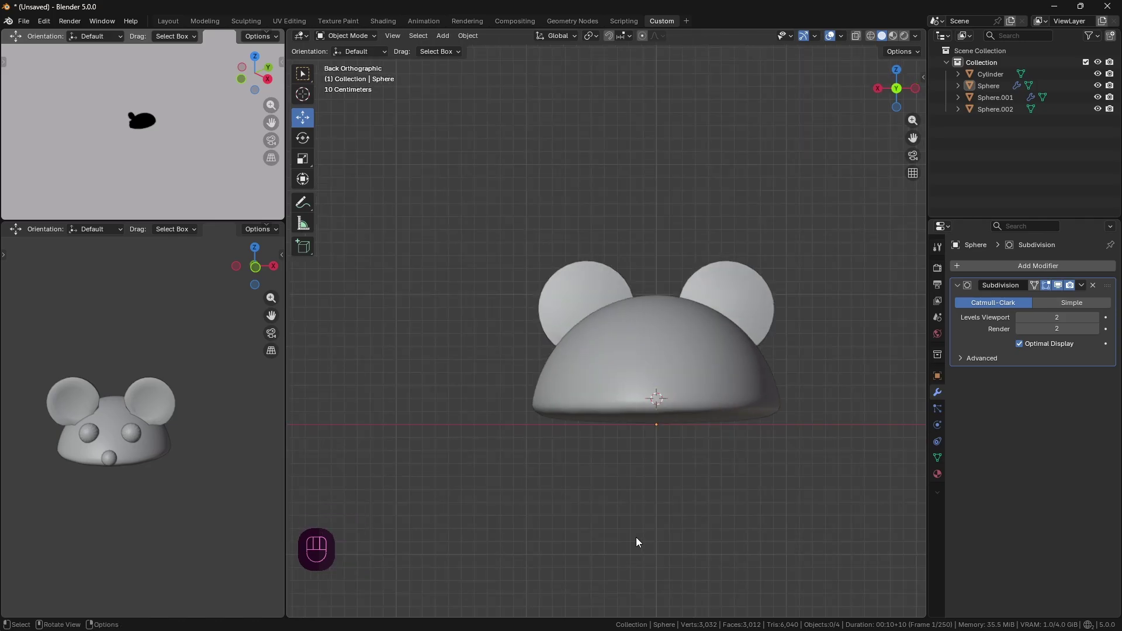
{"action": "key", "text": "ctrl+KP_1"}
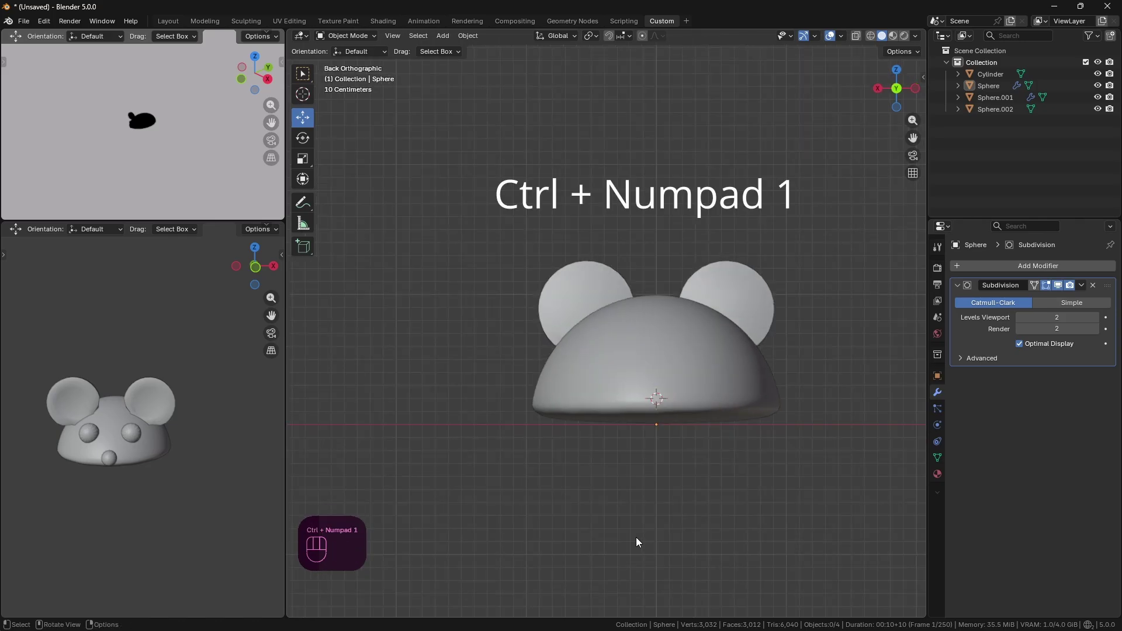
{"action": "scroll", "coordinate": [734, 417], "scroll_direction": "up", "scroll_amount": 1}
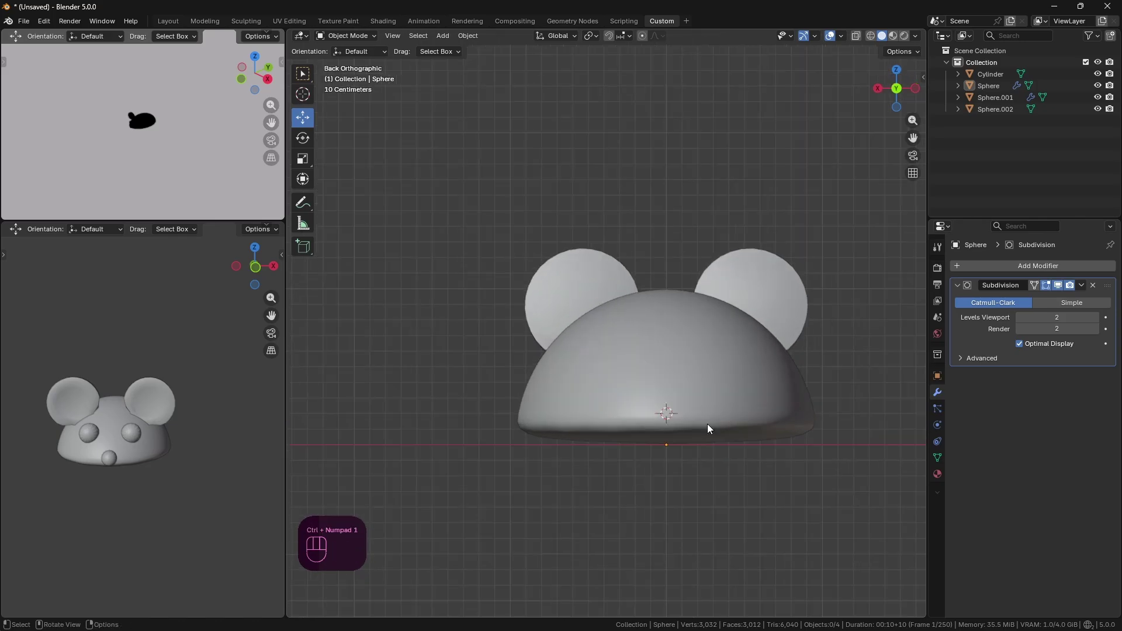
{"action": "right_click", "coordinate": [669, 413], "text": "shift"}
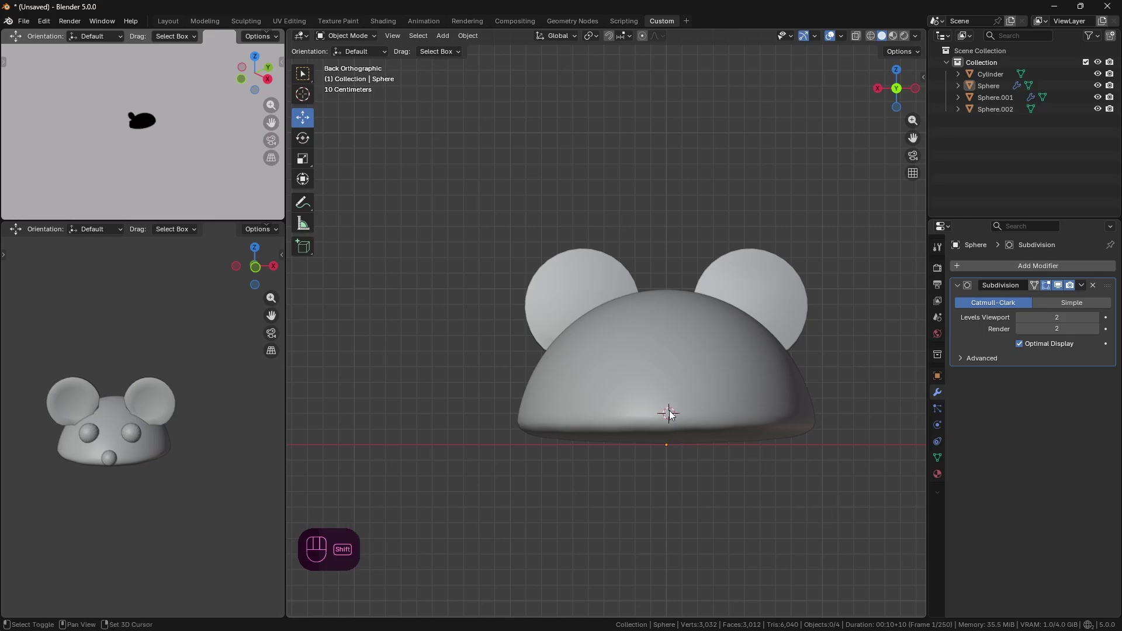
{"action": "right_click_drag", "start_coordinate": [670, 417], "coordinate": [670, 417], "text": "shift"}
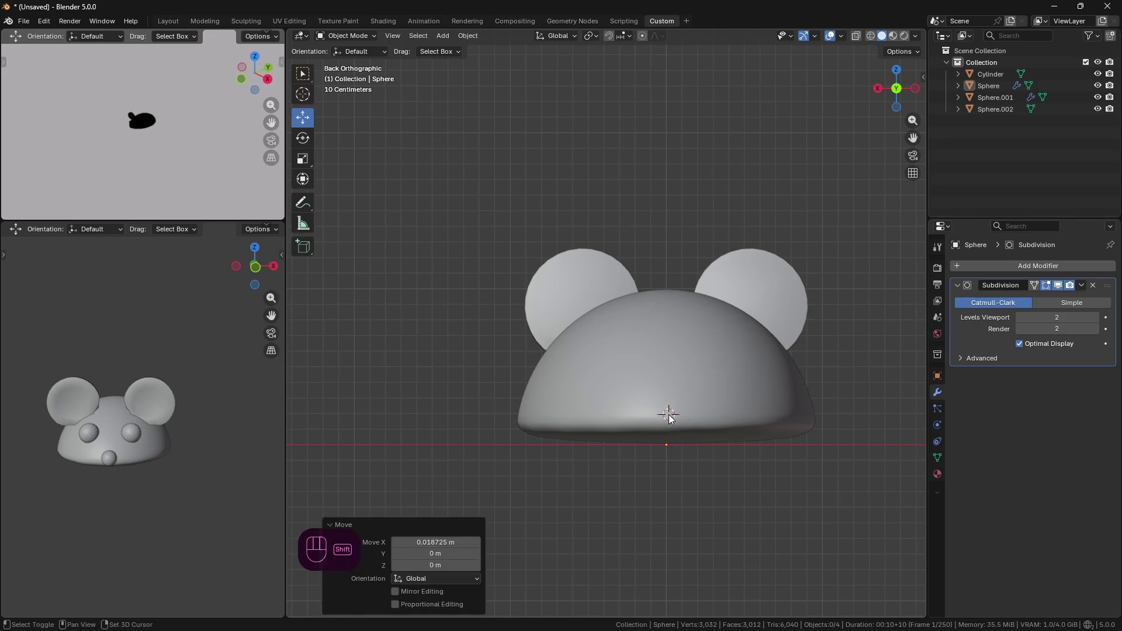
{"action": "right_click", "coordinate": [666, 416], "text": "shift"}
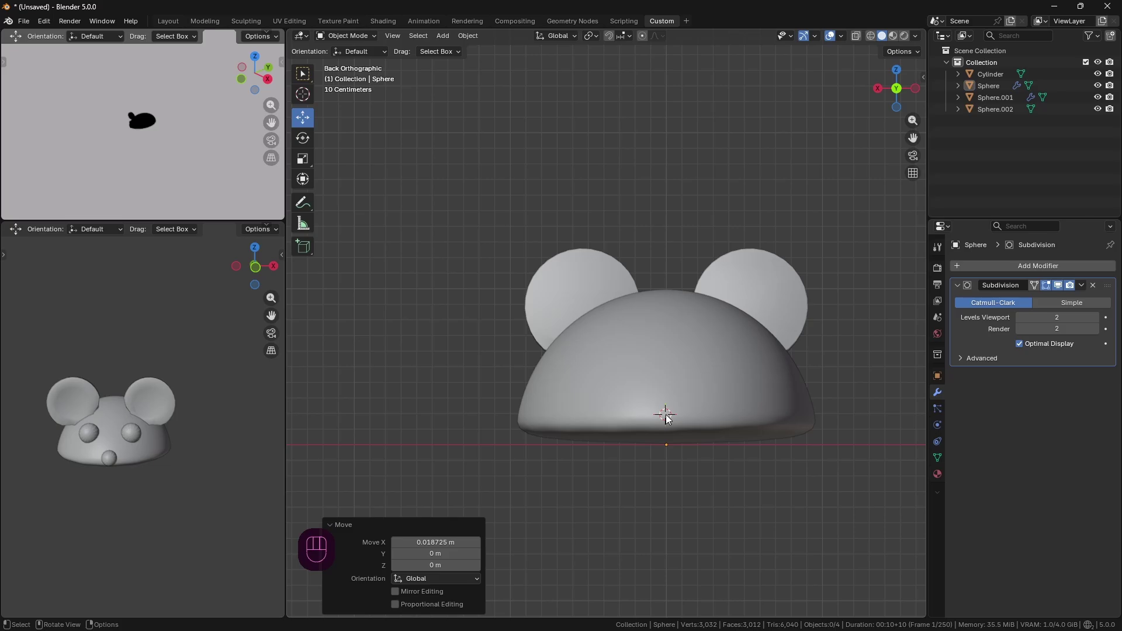
Add a cylinder with 16 vertices at the 3D cursor for the tail.
{"action": "key", "text": "shift+a"}
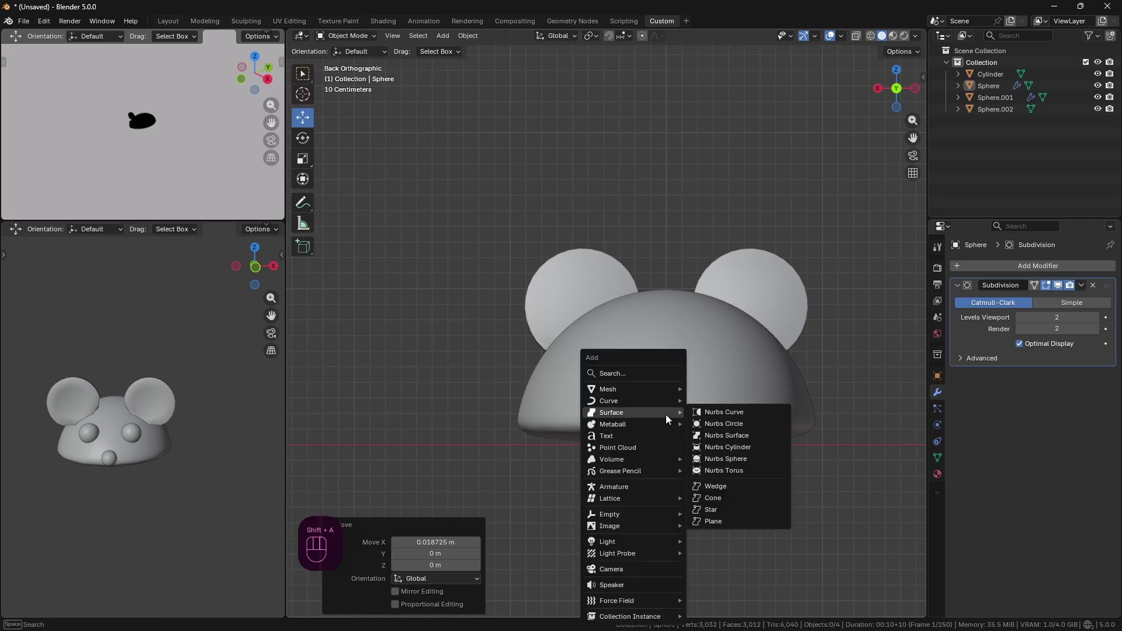
{"action": "mouse_move", "coordinate": [665, 388]}
{"action": "left_click", "coordinate": [730, 226]}
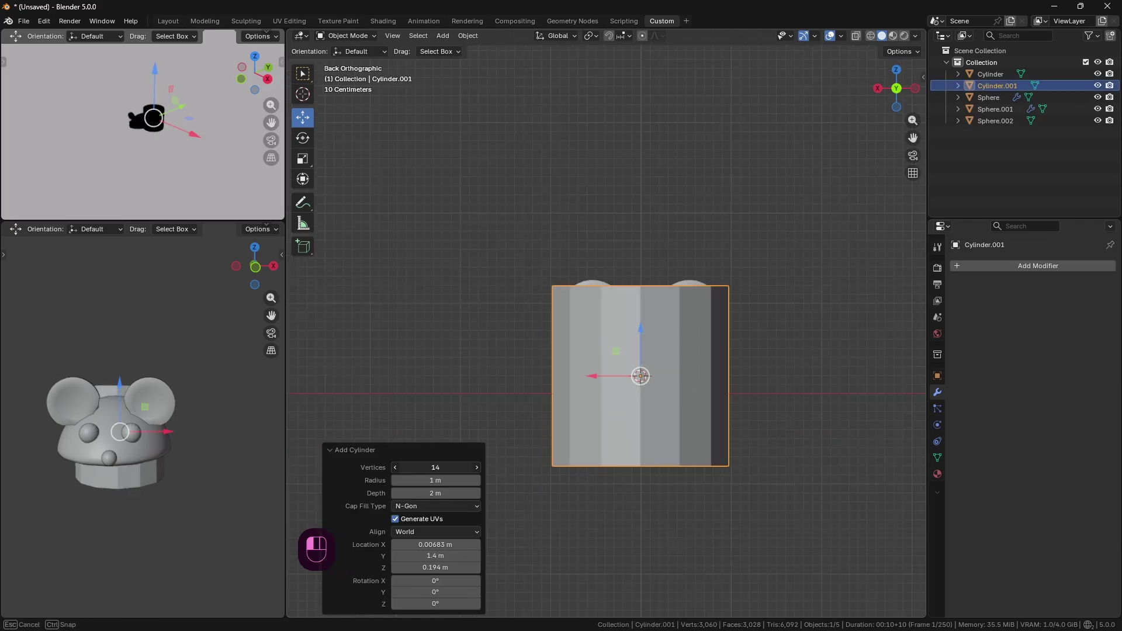
{"action": "left_click_drag", "start_coordinate": [435, 467], "coordinate": [443, 467]}
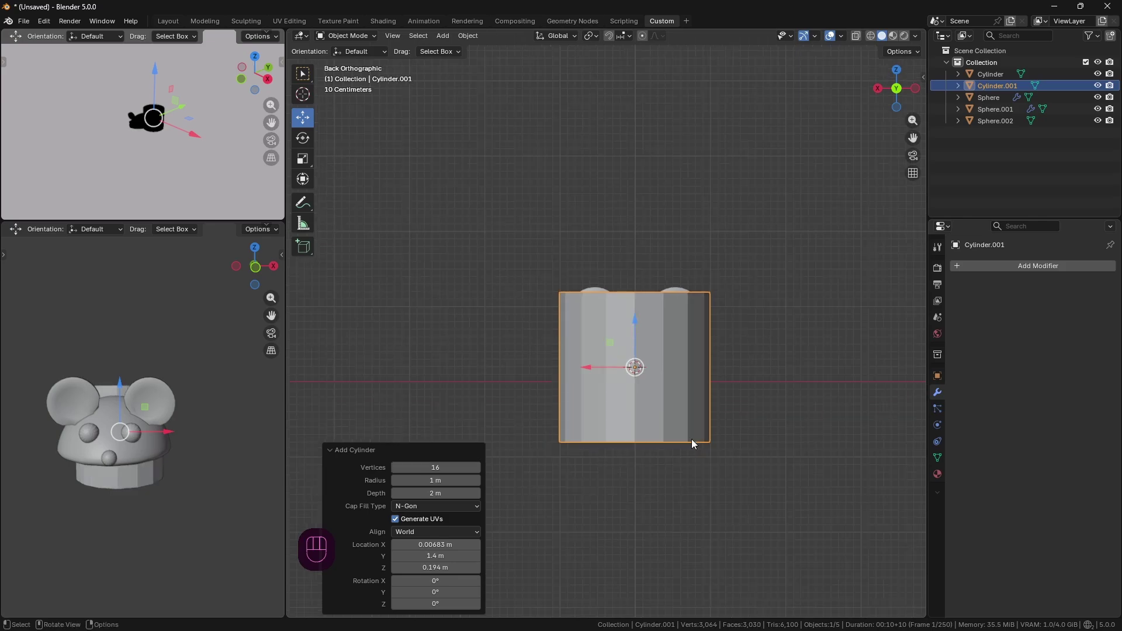
Rotate the tail cylinder 90° about the X axis and scale it down well below the body's size.
{"action": "middle_click_drag", "start_coordinate": [691, 440], "coordinate": [718, 448]}
{"action": "type", "text": "rx90"}
{"action": "left_click", "coordinate": [717, 457]}
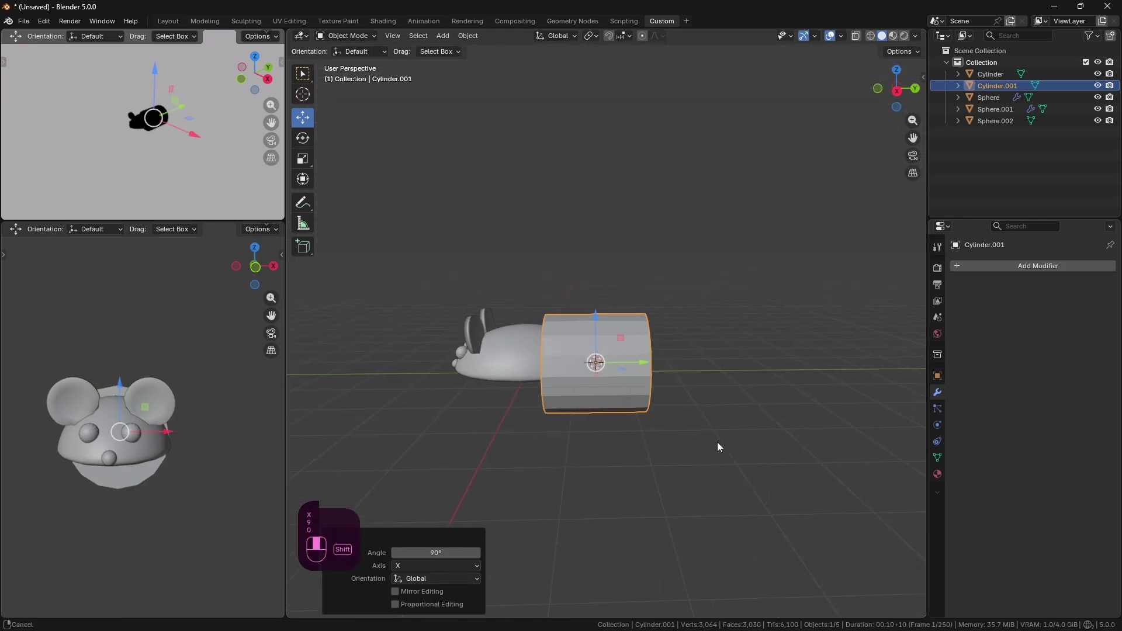
{"action": "key", "text": "s"}
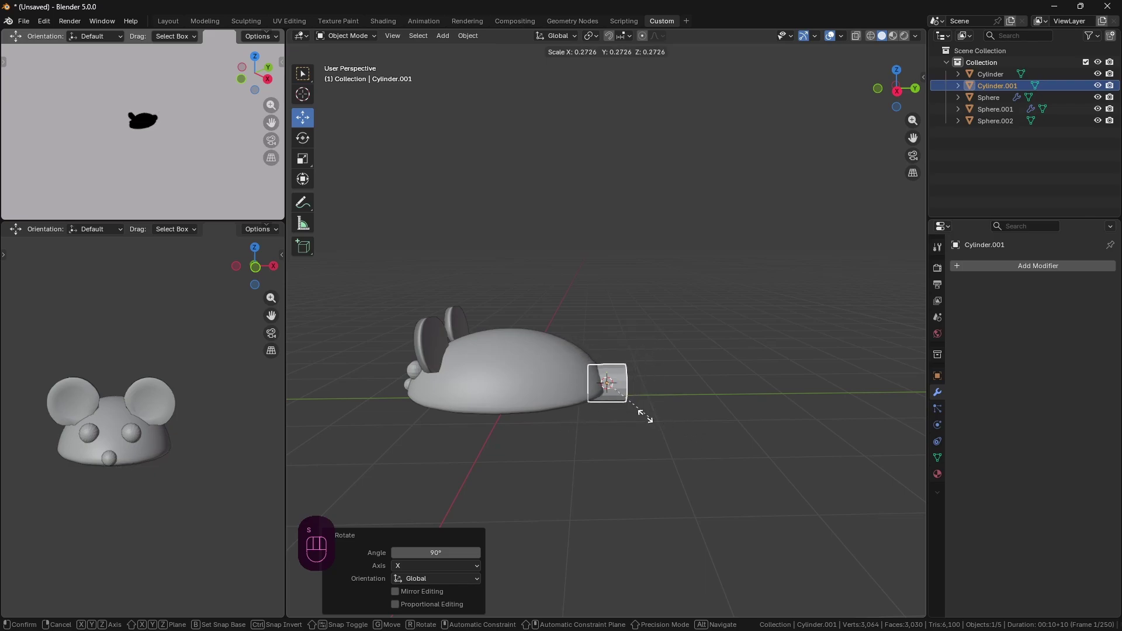
{"action": "left_click", "coordinate": [631, 415]}
Adjust the tail cylinder's height along Z at the body's rear and scale it by a factor of 0.939.
{"action": "middle_click_drag", "start_coordinate": [631, 415], "coordinate": [686, 472]}
{"action": "key", "text": "g"}
{"action": "key", "text": "z"}
{"action": "left_click", "coordinate": [648, 453]}
{"action": "key", "text": "s"}
{"action": "left_click", "coordinate": [723, 539]}
Stretch the tail cylinder along Y by a factor of about 5.2 and move it about 0.58 m outward from the body.
{"action": "middle_click_drag", "start_coordinate": [626, 433], "coordinate": [661, 441]}
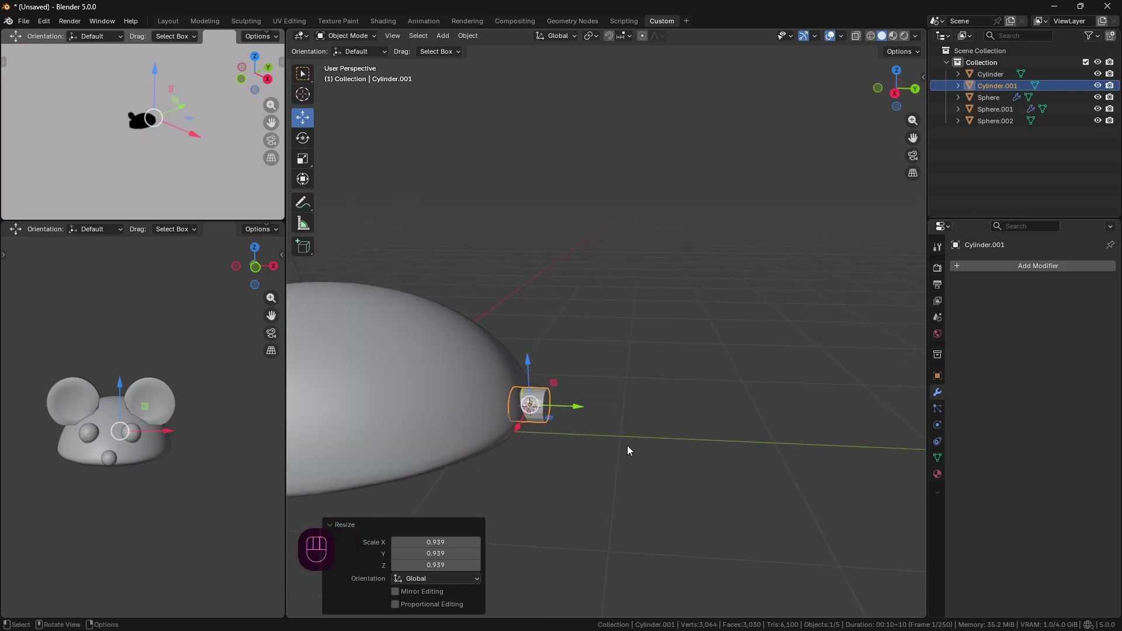
{"action": "key", "text": "s"}
{"action": "key", "text": "y"}
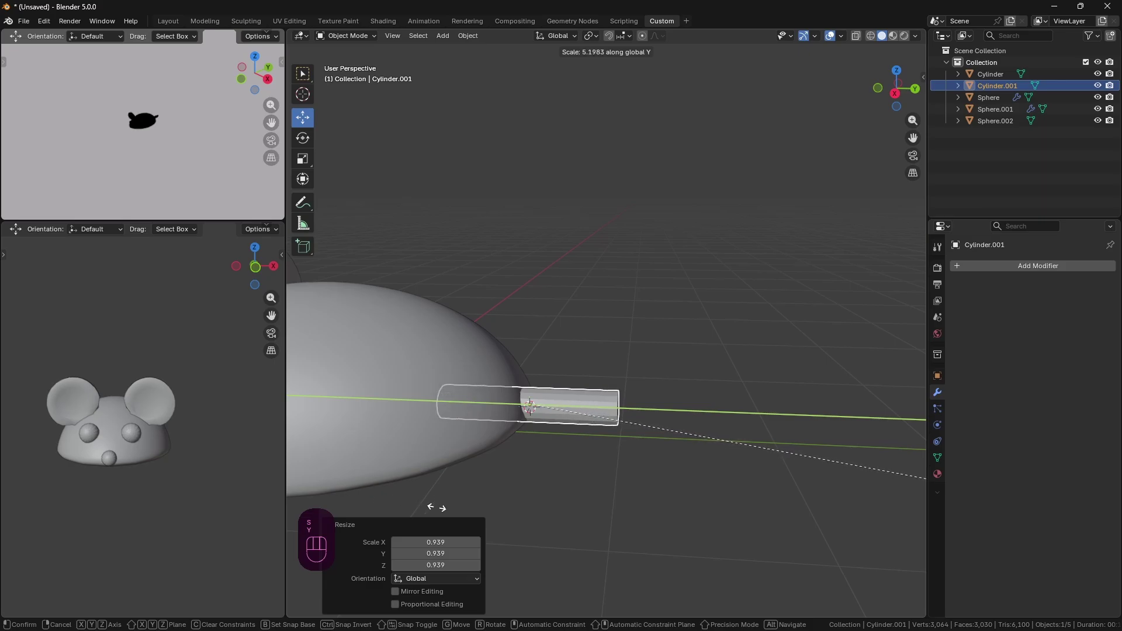
{"action": "right_click", "coordinate": [437, 507]}
{"action": "scroll", "coordinate": [549, 437], "scroll_direction": "down", "scroll_amount": 2}
{"action": "left_click_drag", "start_coordinate": [609, 368], "coordinate": [658, 370]}
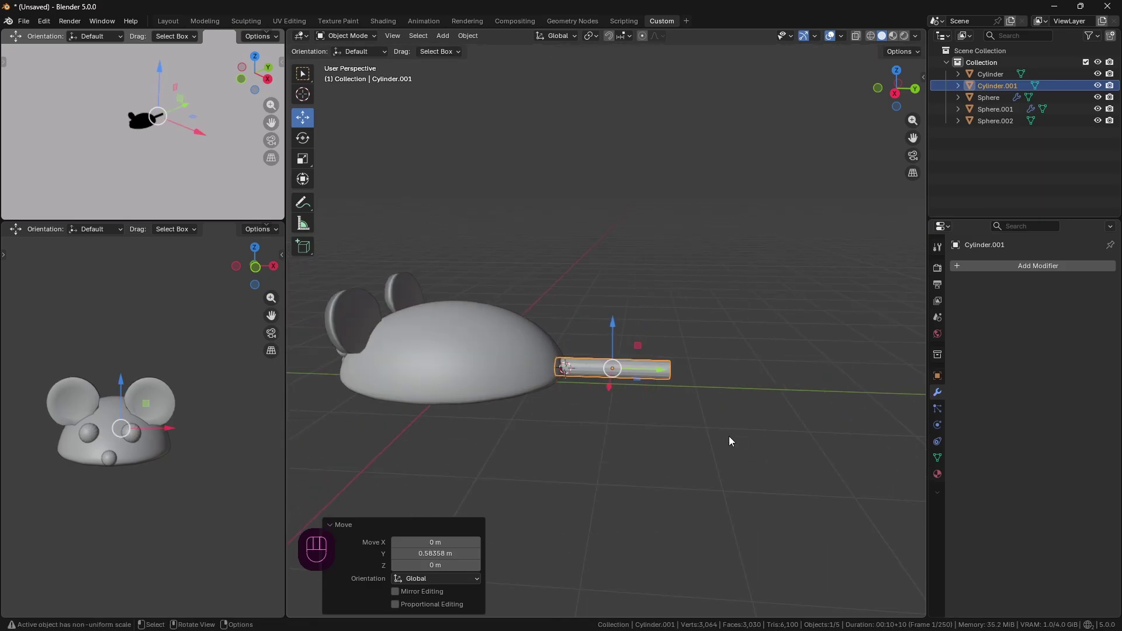
Lengthen the tail cylinder further along Y and shift it about 0.36 m farther back.
{"action": "key", "text": "s"}
{"action": "key", "text": "y"}
{"action": "middle_click_drag", "start_coordinate": [742, 431], "coordinate": [790, 424]}
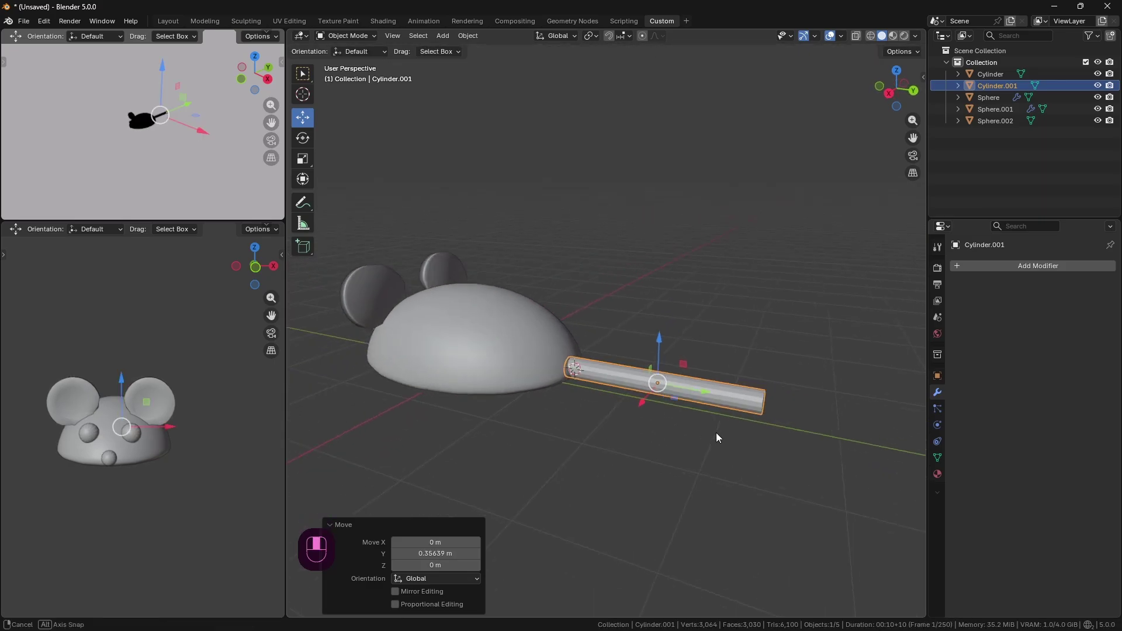
In Edit Mode, add four evenly spaced loop cuts along the tail cylinder.
{"action": "left_click", "coordinate": [365, 36]}
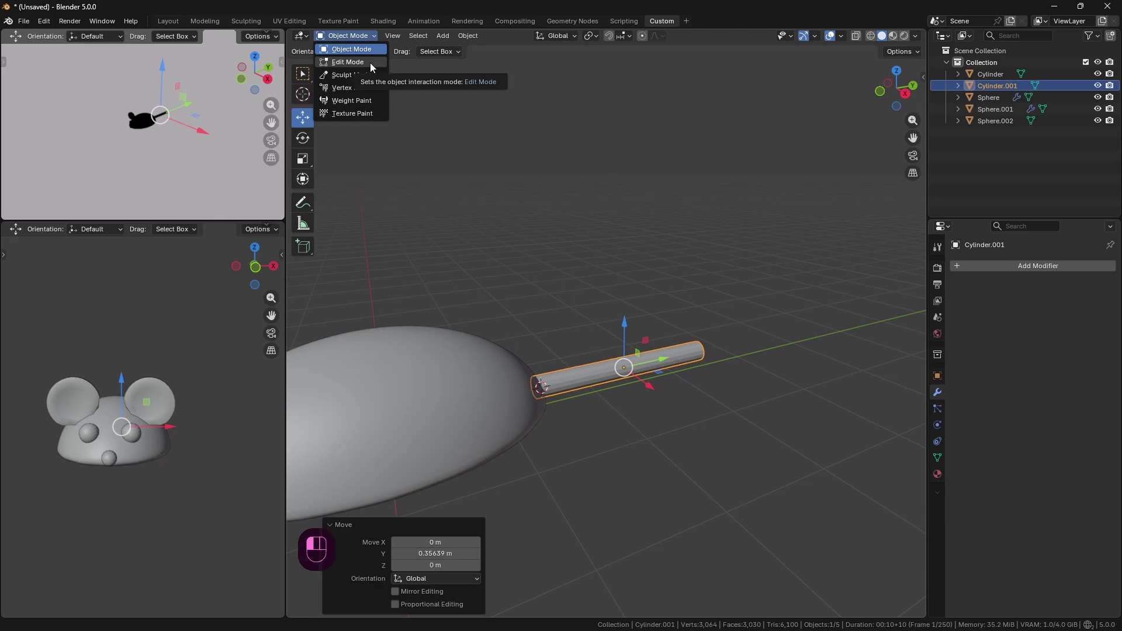
{"action": "left_click", "coordinate": [370, 62]}
{"action": "middle_click_drag", "start_coordinate": [736, 363], "coordinate": [726, 458]}
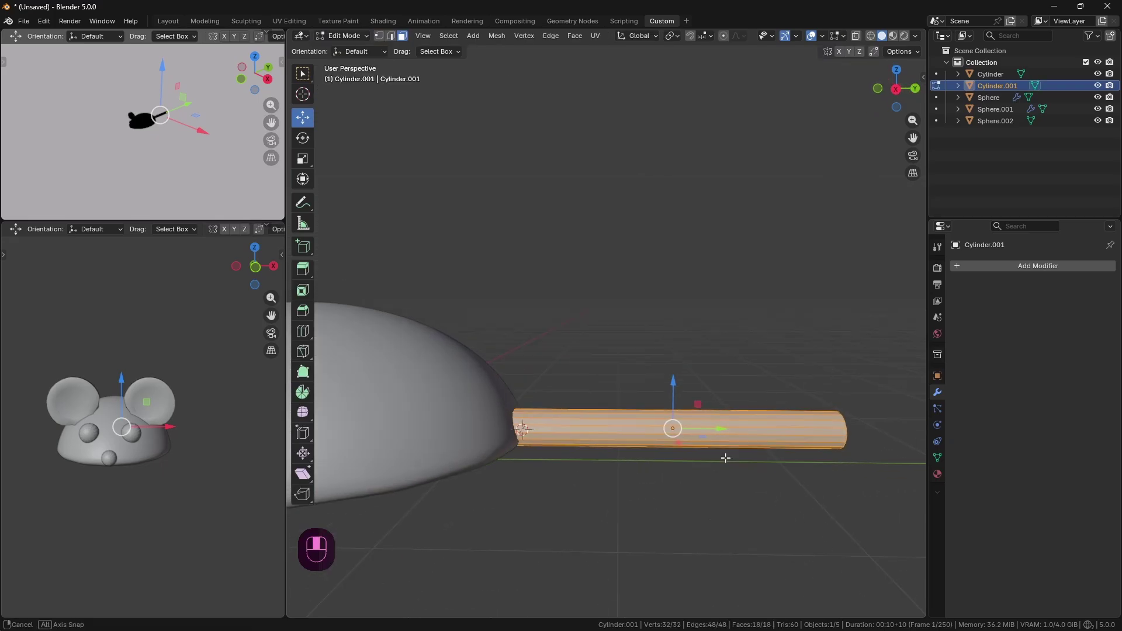
{"action": "key", "text": "ctrl+r"}
{"action": "scroll", "coordinate": [666, 428], "scroll_direction": "up", "scroll_amount": 3}
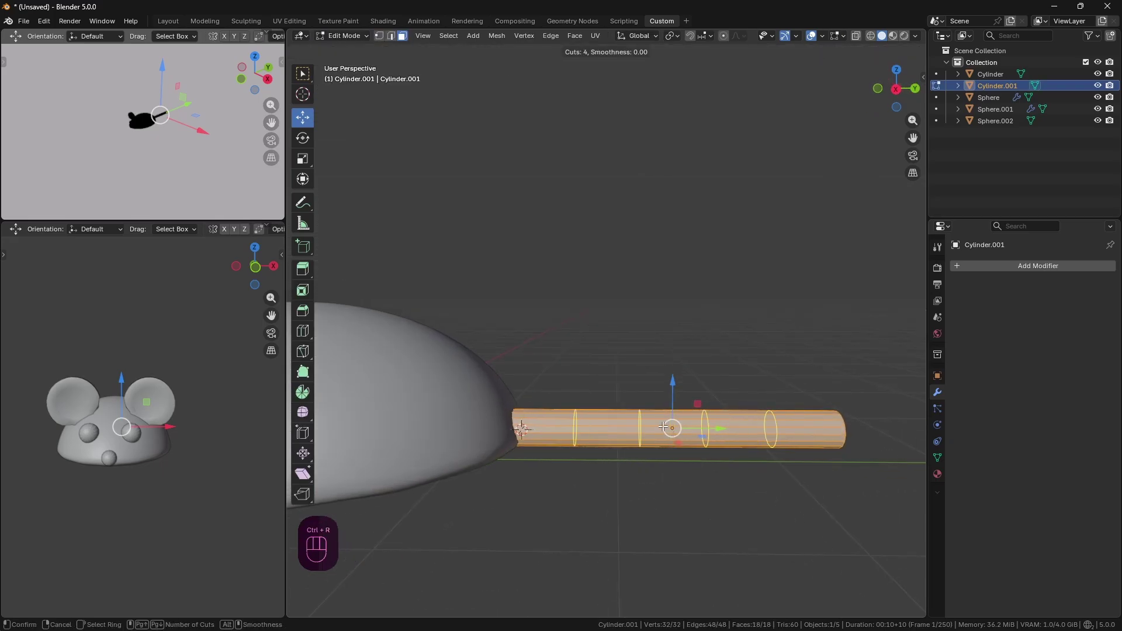
{"action": "left_click", "coordinate": [668, 426]}
{"action": "left_click", "coordinate": [663, 426]}
{"action": "left_click", "coordinate": [735, 500]}
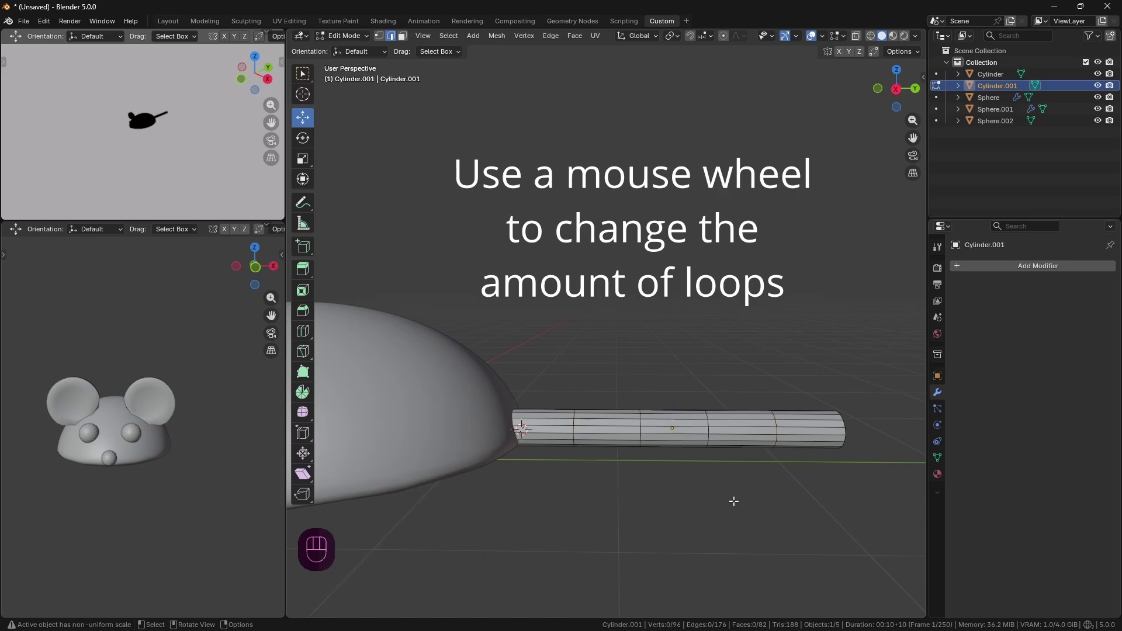
Bend the tail into a wave by lowering its second and fourth edge loops along Z, the fourth by about 0.07 m.
{"action": "mouse_move", "coordinate": [804, 497]}
{"action": "middle_mouse_down"}
{"action": "mouse_move", "coordinate": [819, 500]}
{"action": "mouse_move", "coordinate": [804, 509]}
{"action": "middle_mouse_up"}
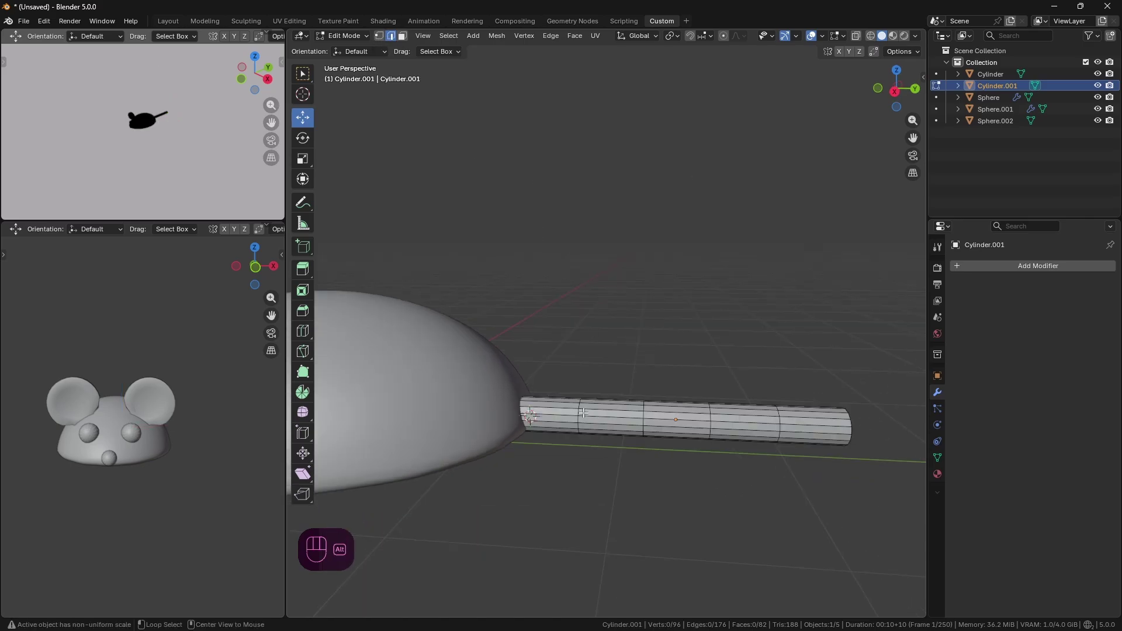
{"action": "left_click", "coordinate": [645, 414], "text": "alt"}
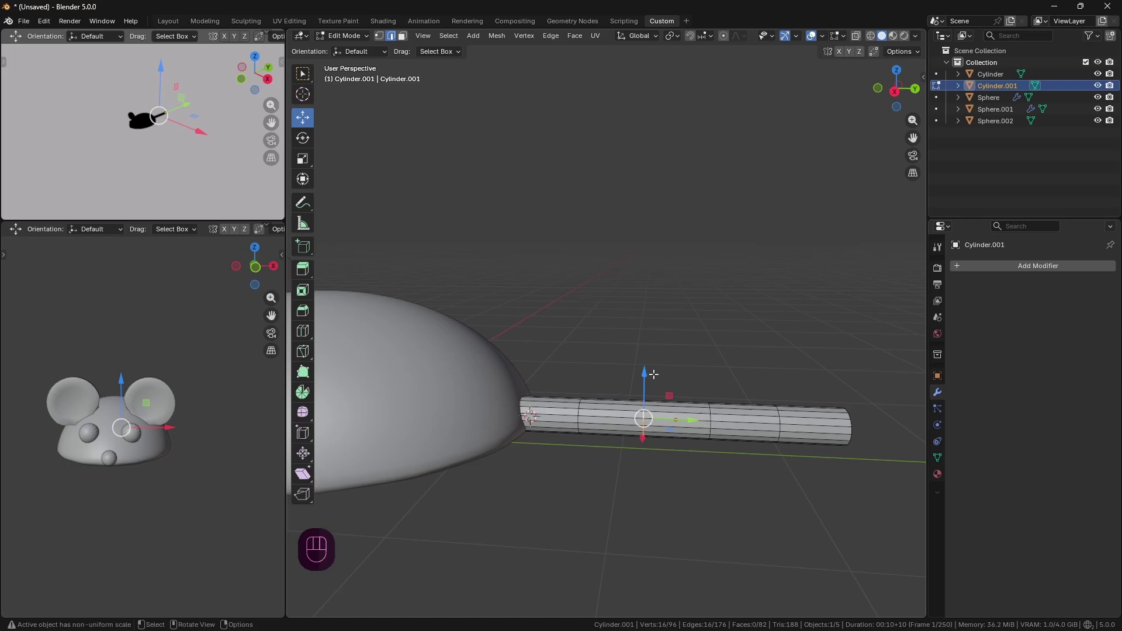
{"action": "left_click_drag", "start_coordinate": [645, 381], "coordinate": [645, 392]}
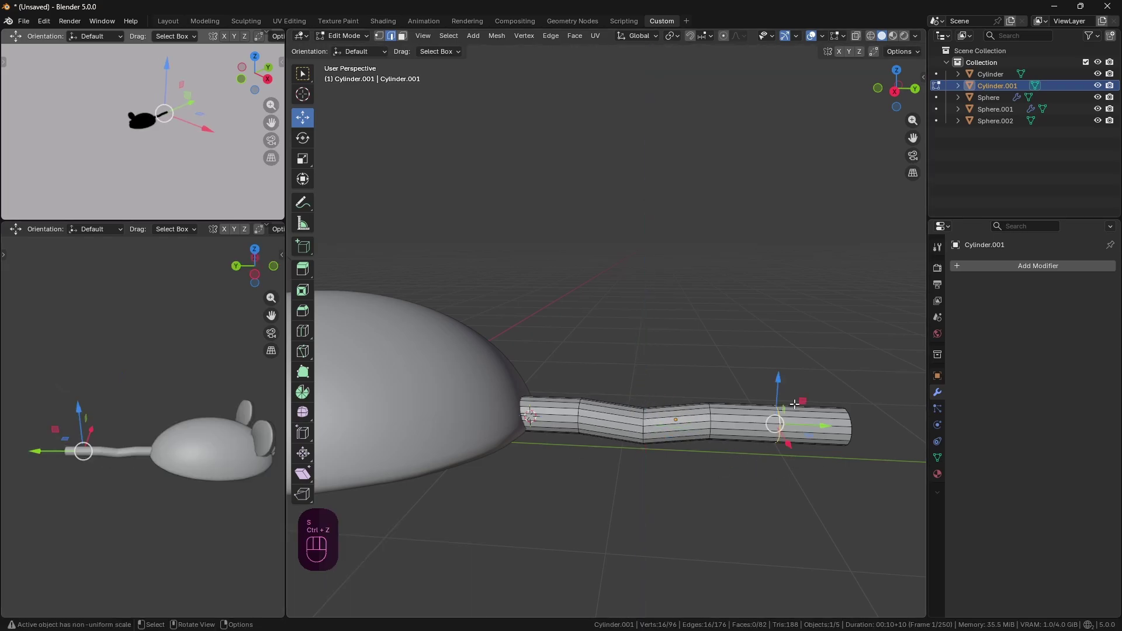
{"action": "left_click_drag", "start_coordinate": [779, 378], "coordinate": [781, 390]}
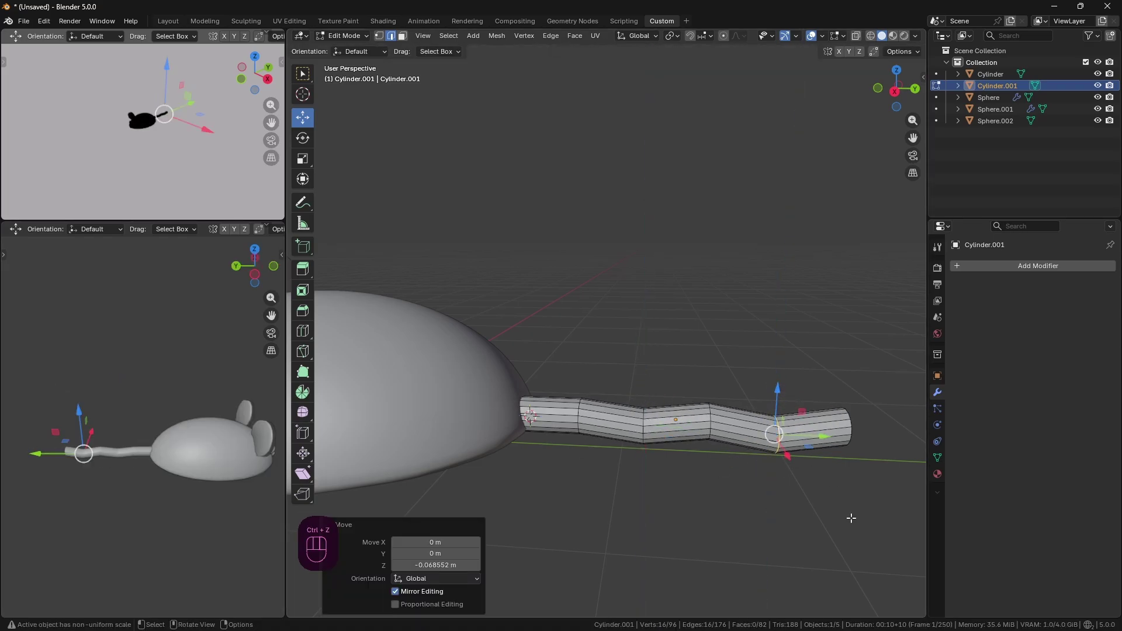
{"action": "left_click", "coordinate": [851, 518]}
Extrude the tail's end face outward by about 0.8 m and scale the new end down.
{"action": "middle_click_drag", "start_coordinate": [851, 519], "coordinate": [759, 546]}
{"action": "scroll", "coordinate": [789, 555], "scroll_direction": "down", "scroll_amount": 2}
{"action": "middle_click_drag", "start_coordinate": [829, 540], "coordinate": [826, 538]}
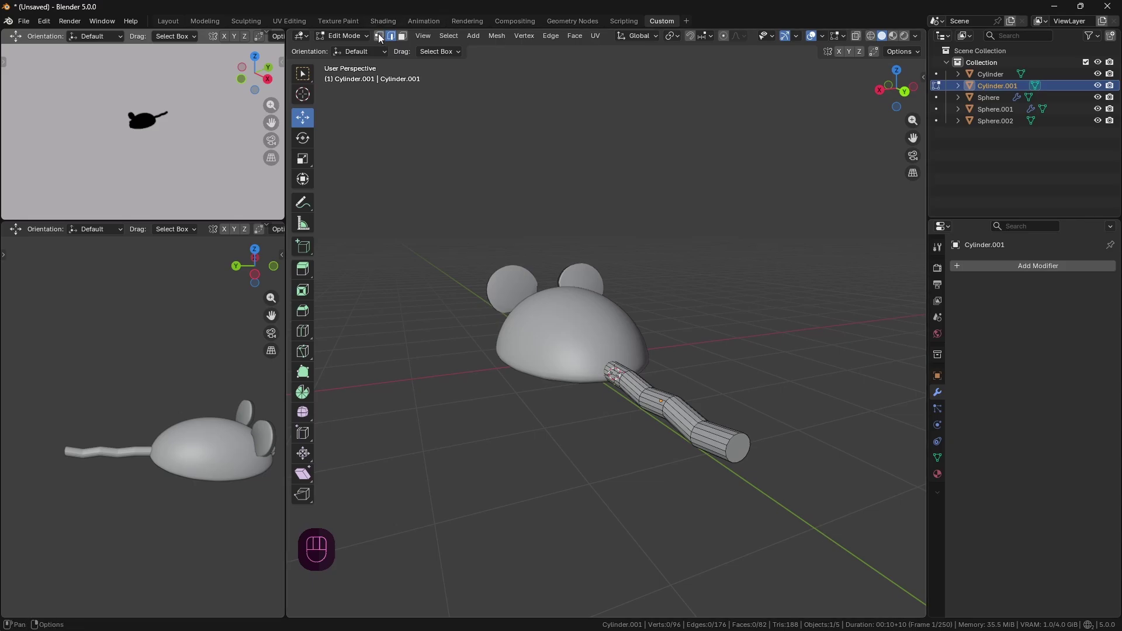
{"action": "left_click", "coordinate": [364, 37]}
{"action": "left_click", "coordinate": [345, 48]}
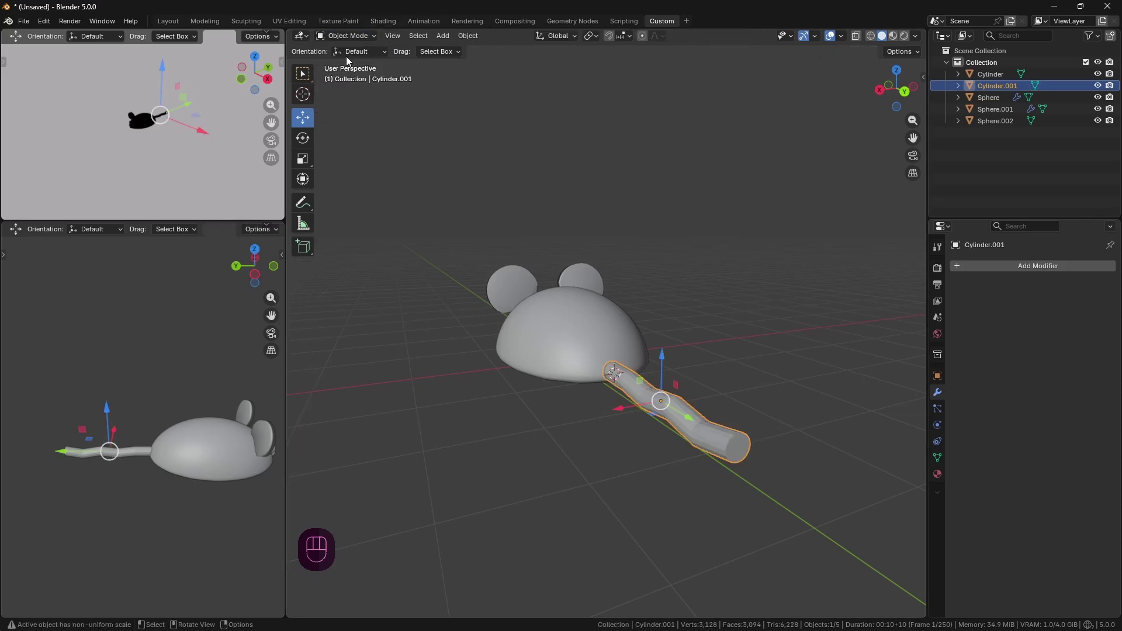
{"action": "key", "text": "Tab"}
{"action": "left_click", "coordinate": [739, 448]}
{"action": "middle_click_drag", "start_coordinate": [739, 449], "coordinate": [852, 478]}
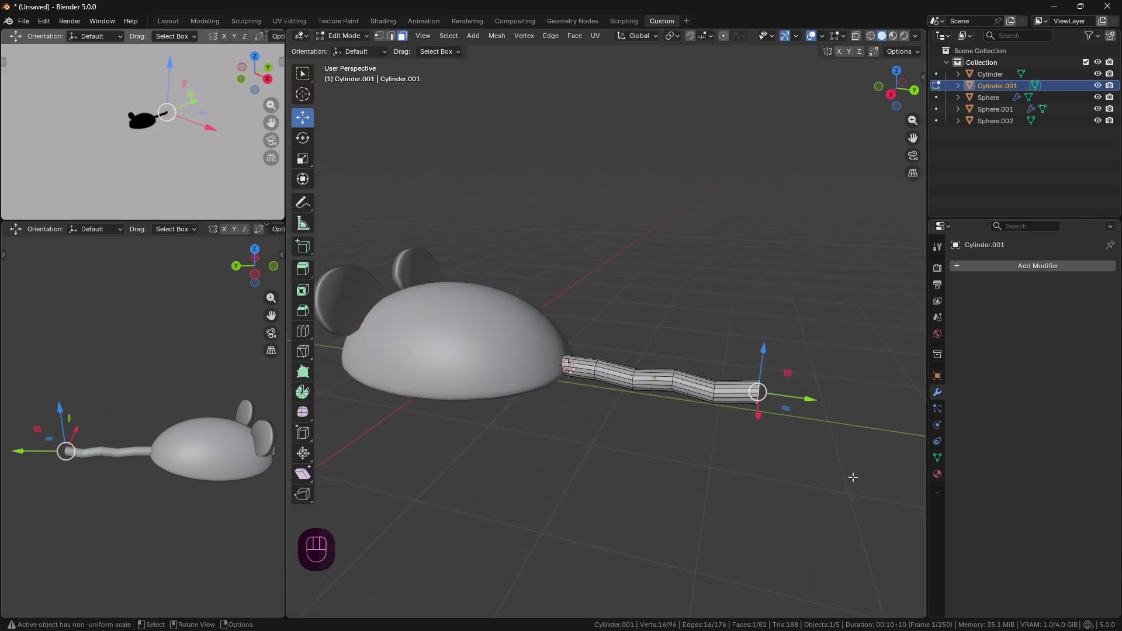
{"action": "key", "text": "e"}
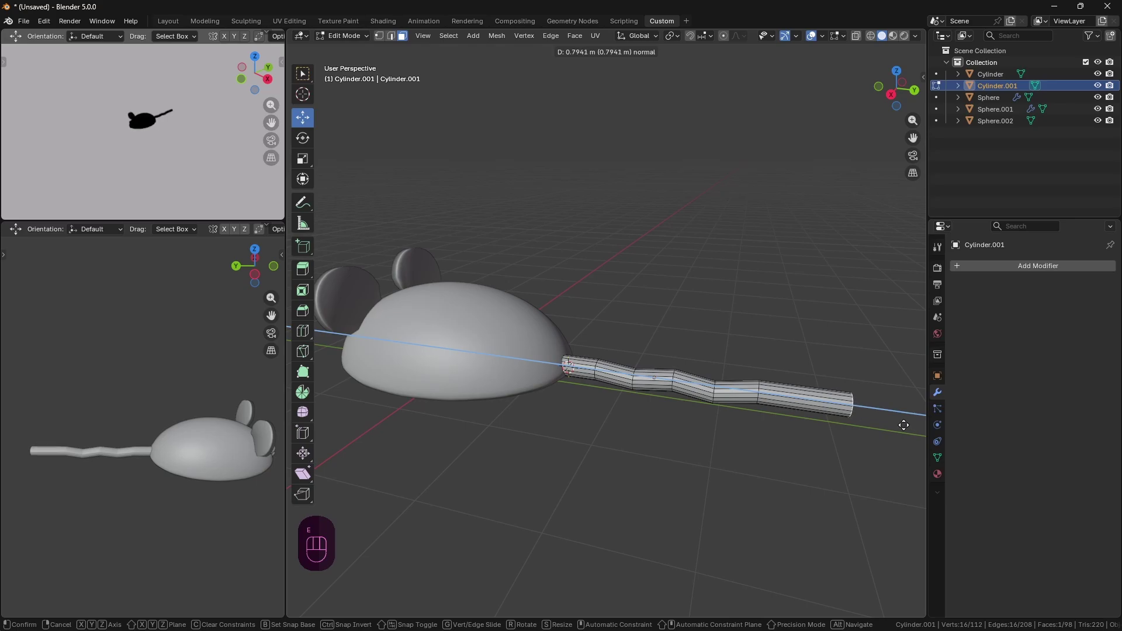
{"action": "left_click", "coordinate": [904, 426]}
{"action": "key", "text": "s"}
{"action": "mouse_move", "coordinate": [904, 426]}
{"action": "middle_mouse_down"}
{"action": "mouse_move", "coordinate": [807, 438]}
{"action": "mouse_move", "coordinate": [783, 471]}
{"action": "mouse_move", "coordinate": [743, 469]}
{"action": "mouse_move", "coordinate": [620, 422]}
{"action": "middle_mouse_up"}
{"action": "left_click", "coordinate": [783, 441]}
Extrude the tail's end face once more and scale it by a factor of 0.412 to form a tapered tip.
{"action": "key", "text": "e"}
{"action": "left_click", "coordinate": [812, 485]}
{"action": "key", "text": "s"}
{"action": "left_click", "coordinate": [757, 451]}
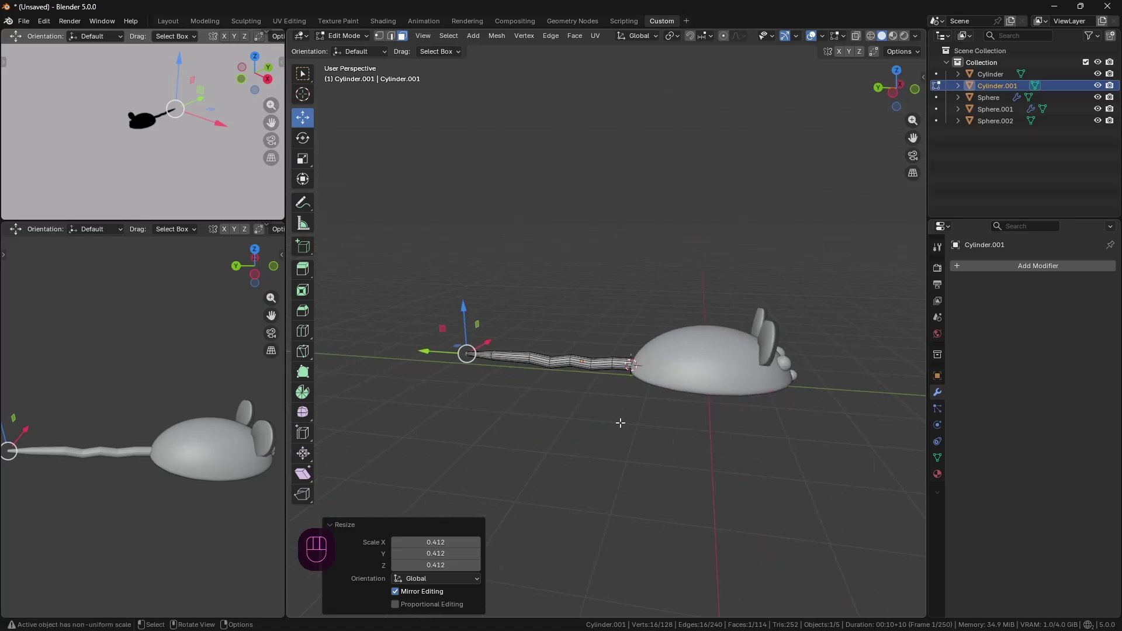
Back in Object Mode, add a level 2 Subdivision modifier to the tail and move it about -0.093 m along Y into the body.
{"action": "middle_click_drag", "start_coordinate": [570, 214], "coordinate": [590, 210]}
{"action": "left_click", "coordinate": [344, 36]}
{"action": "left_click", "coordinate": [345, 47]}
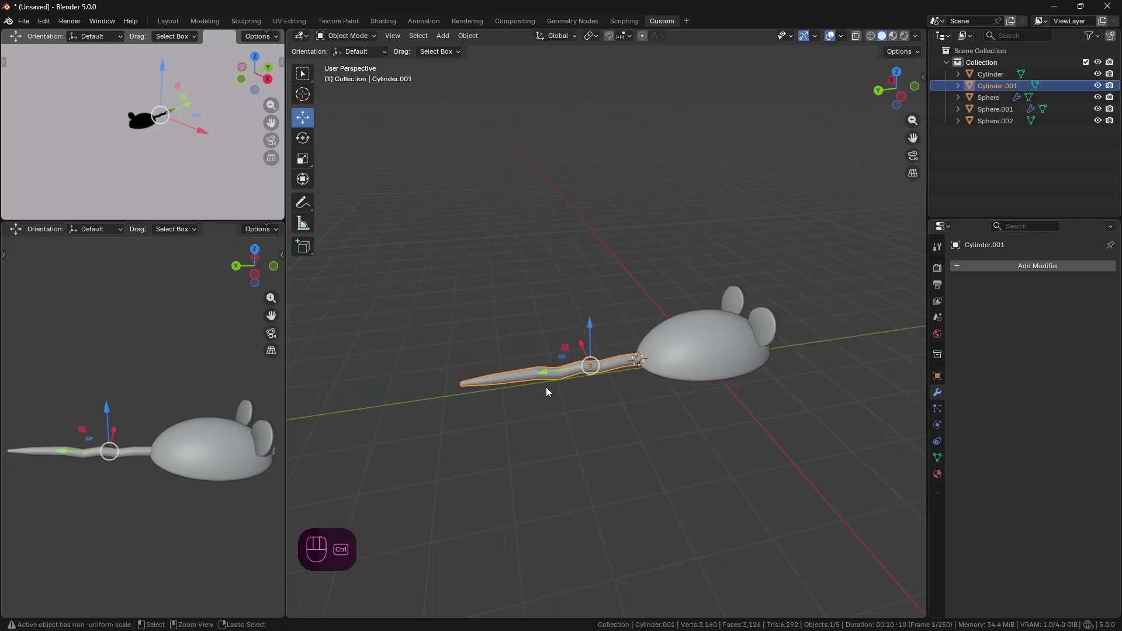
{"action": "key", "text": "ctrl+2"}
{"action": "scroll", "coordinate": [544, 388], "scroll_direction": "up", "scroll_amount": 5}
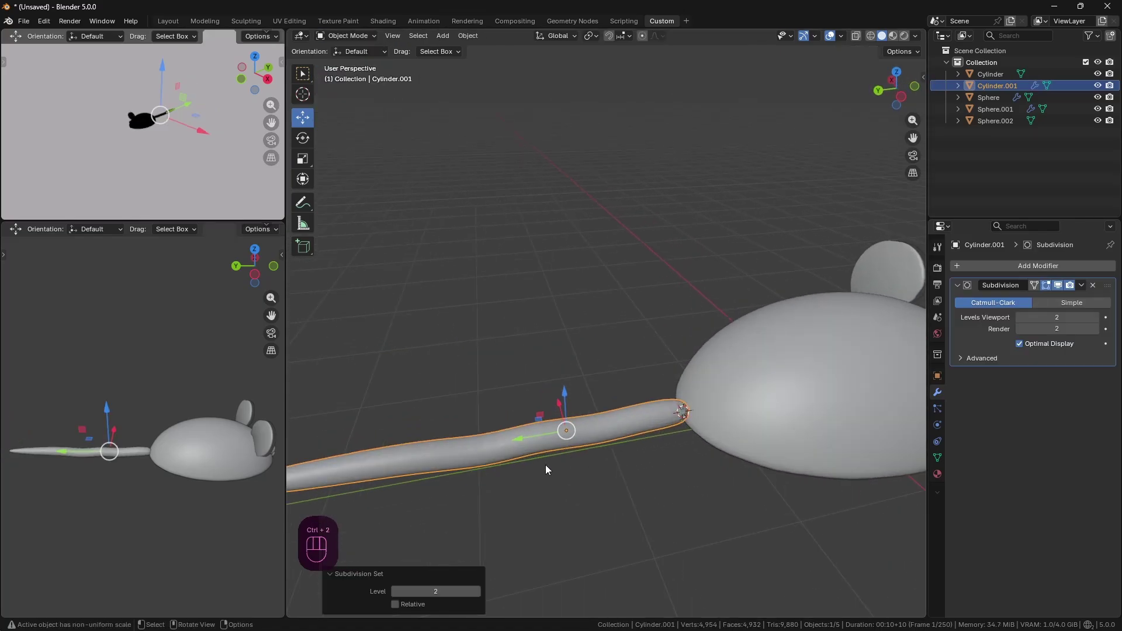
{"action": "left_click_drag", "start_coordinate": [537, 433], "coordinate": [550, 431]}
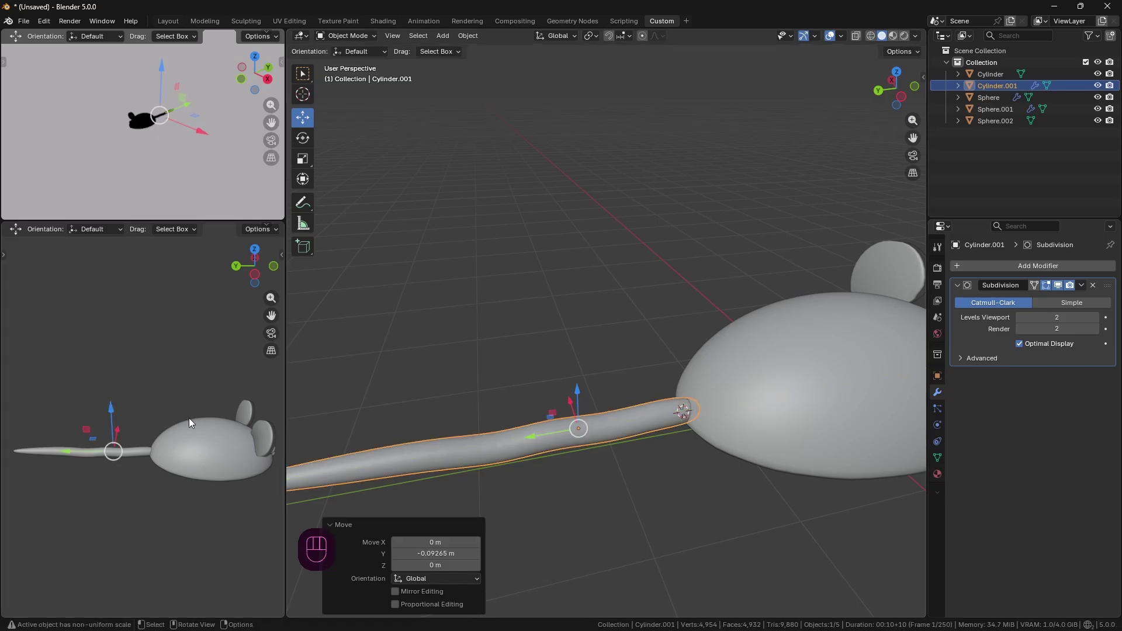
{"action": "scroll", "coordinate": [687, 449], "scroll_direction": "down", "scroll_amount": 2}
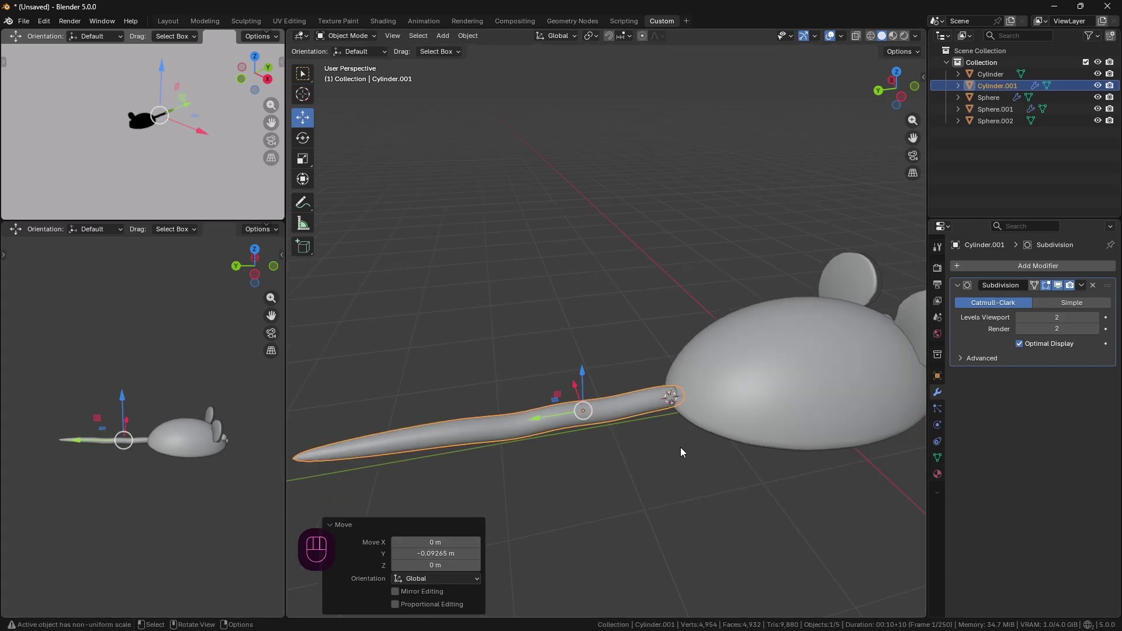
{"action": "middle_click_drag", "start_coordinate": [257, 450], "coordinate": [150, 424]}
{"action": "middle_click_drag", "start_coordinate": [327, 432], "coordinate": [696, 494]}
Apply Shade Smooth to the tail.
{"action": "left_click", "coordinate": [724, 492]}
{"action": "left_click", "coordinate": [618, 378]}
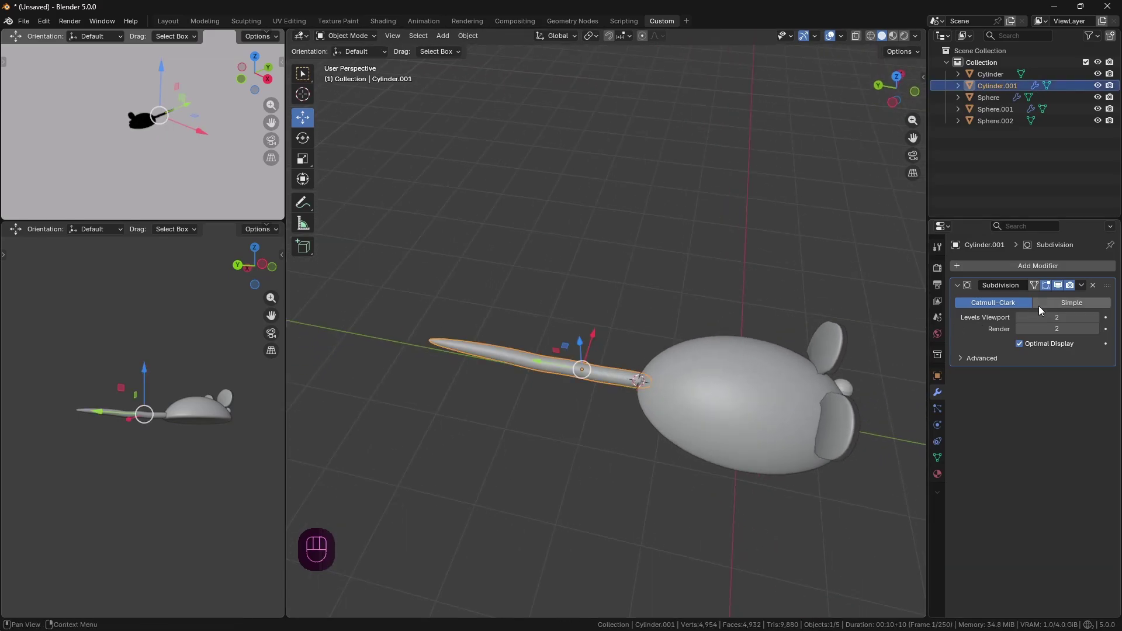
{"action": "right_click", "coordinate": [497, 356]}
{"action": "left_click", "coordinate": [496, 360]}
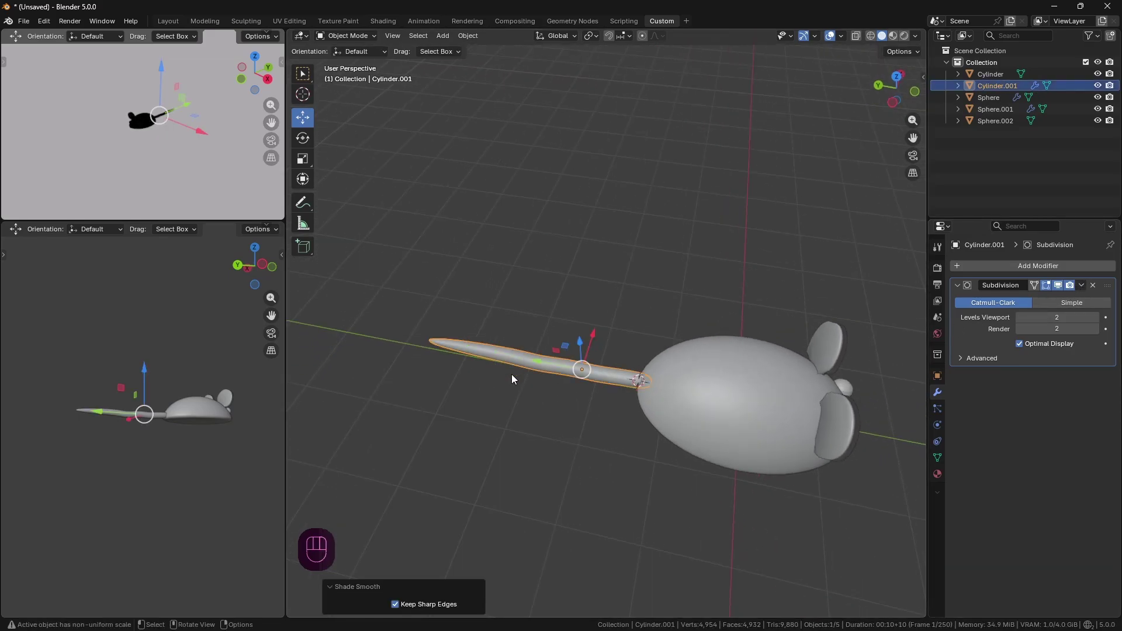
Apply Shade Smooth to the mirrored eyes and to the nose sphere.
{"action": "middle_click_drag", "start_coordinate": [510, 374], "coordinate": [557, 376]}
{"action": "scroll", "coordinate": [556, 376], "scroll_direction": "down", "scroll_amount": 3}
{"action": "left_click", "coordinate": [557, 376]}
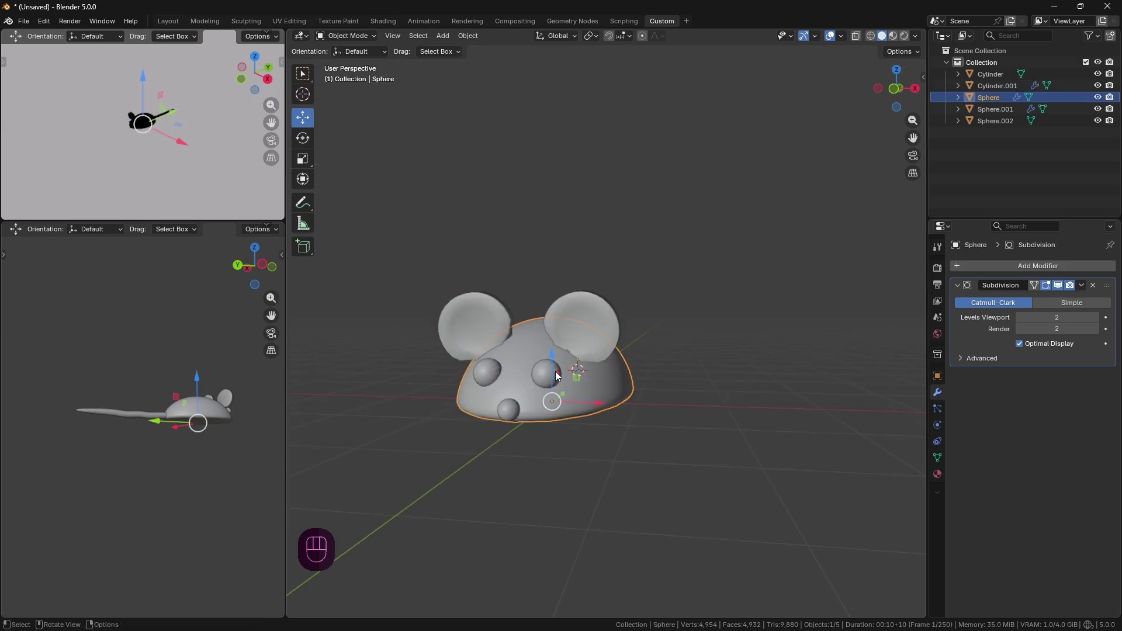
{"action": "left_click", "coordinate": [542, 381]}
{"action": "right_click", "coordinate": [539, 376]}
{"action": "left_click", "coordinate": [521, 377]}
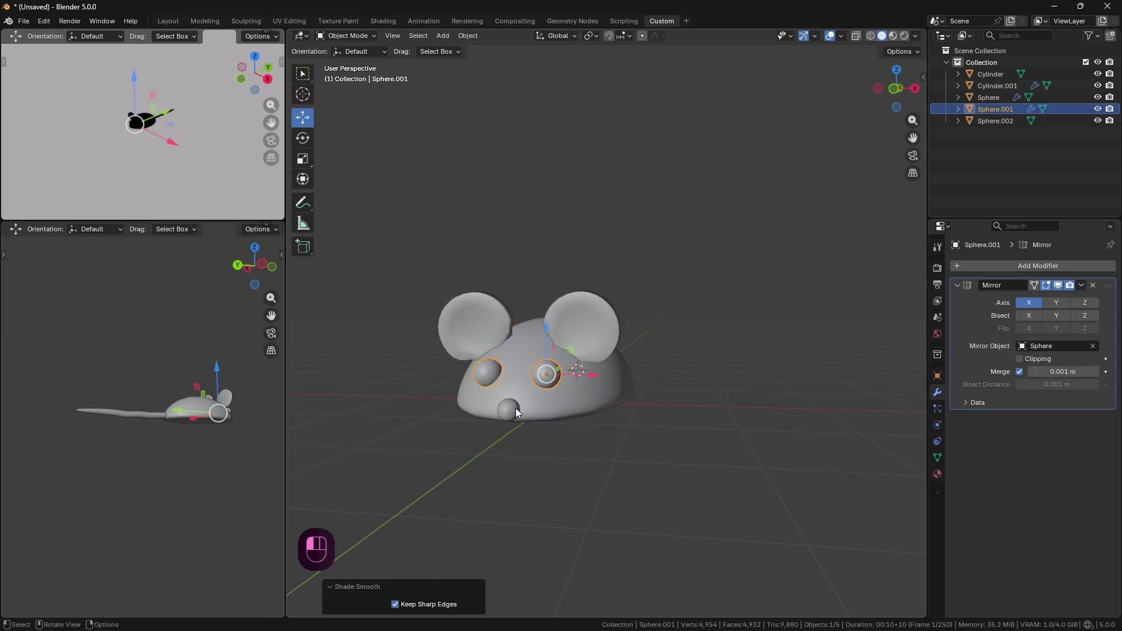
{"action": "right_click", "coordinate": [515, 408]}
{"action": "left_click", "coordinate": [517, 404]}
Save the scene as "mouse toy.blend" in the D:\Blender practice folder.
{"action": "middle_click_drag", "start_coordinate": [591, 460], "coordinate": [631, 456]}
{"action": "scroll", "coordinate": [642, 444], "scroll_direction": "up", "scroll_amount": 3}
{"action": "left_click", "coordinate": [713, 394]}
{"action": "middle_click_drag", "start_coordinate": [753, 409], "coordinate": [721, 420]}
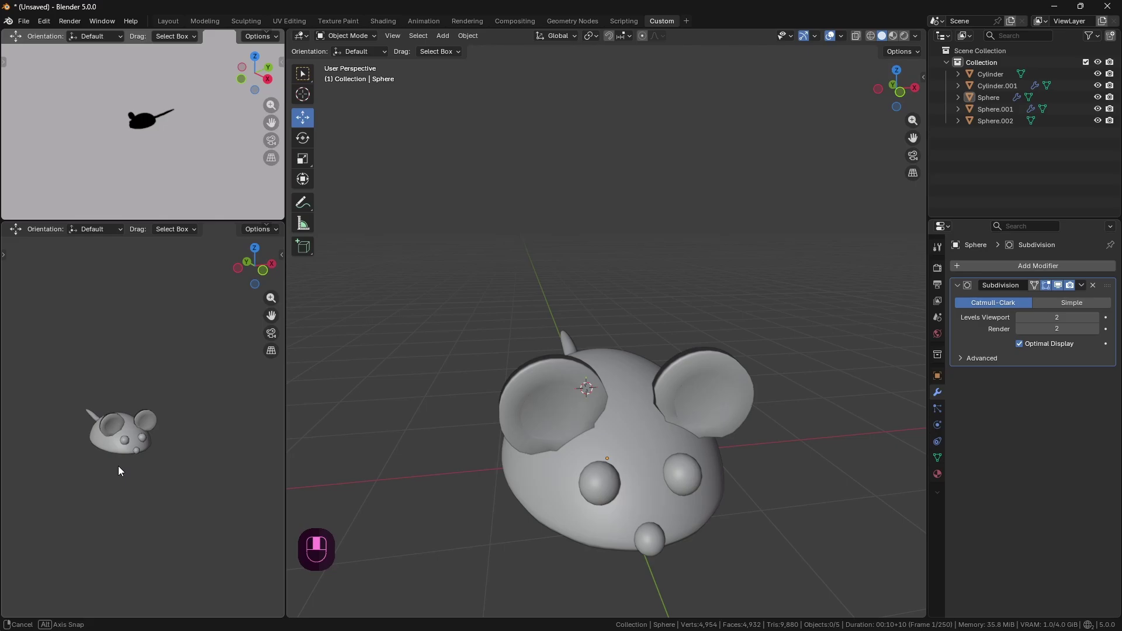
{"action": "middle_click_drag", "start_coordinate": [118, 465], "coordinate": [93, 460]}
{"action": "middle_click_drag", "start_coordinate": [94, 460], "coordinate": [92, 456]}
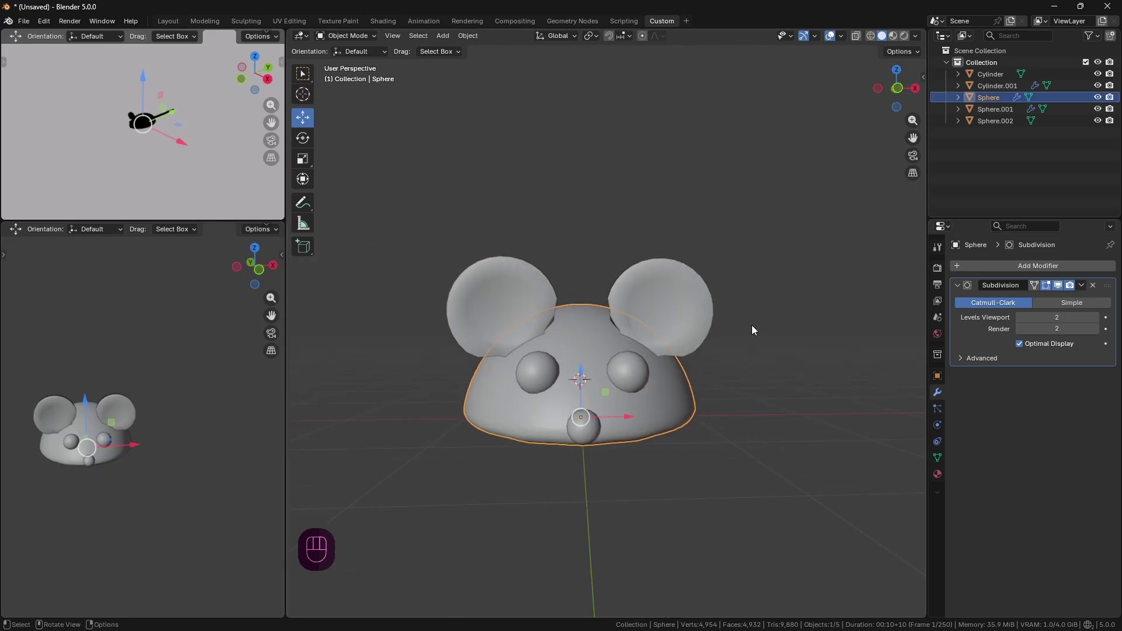
{"action": "left_click", "coordinate": [23, 21]}
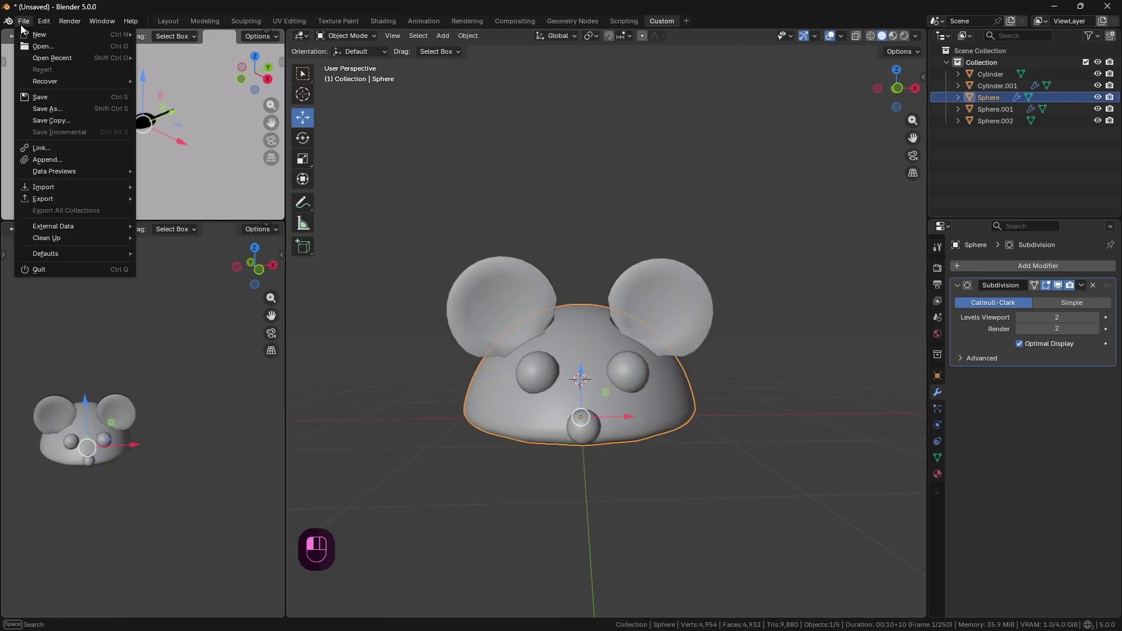
{"action": "left_click", "coordinate": [59, 97]}
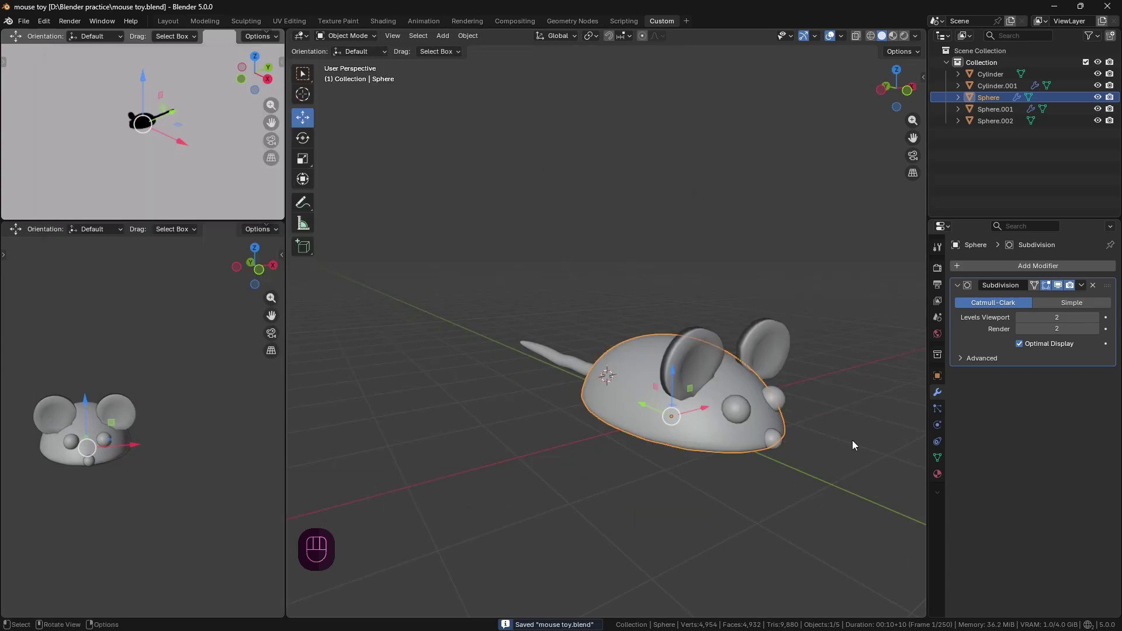
Create a new material on the mouse's body and name it "body".
{"action": "left_click", "coordinate": [937, 474]}
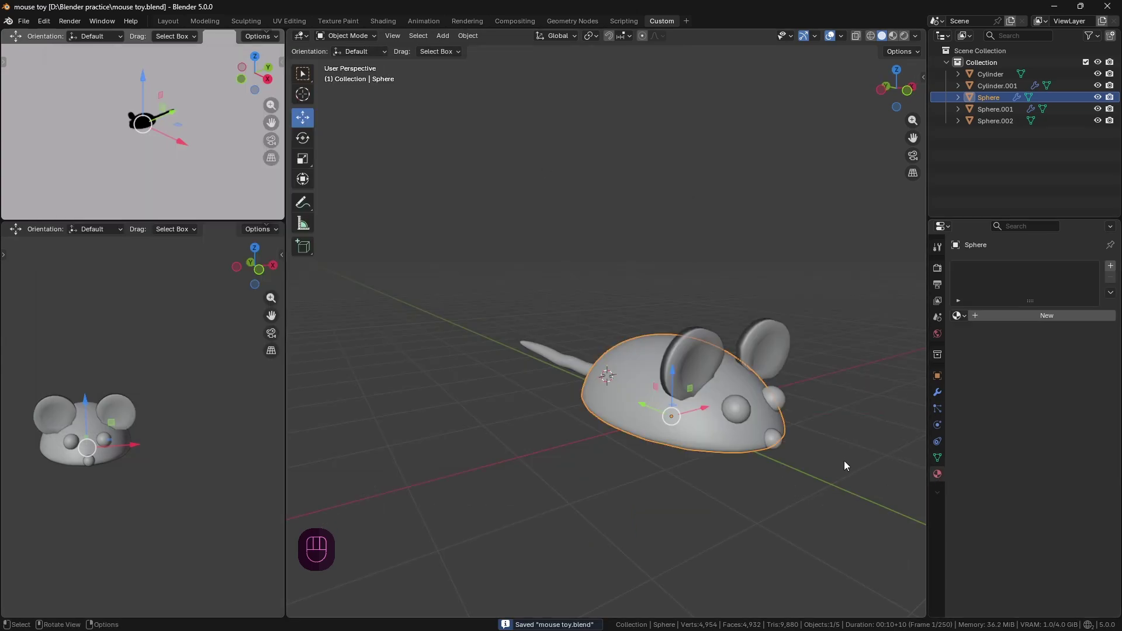
{"action": "middle_click_drag", "start_coordinate": [844, 466], "coordinate": [631, 444]}
{"action": "left_click", "coordinate": [1018, 316]}
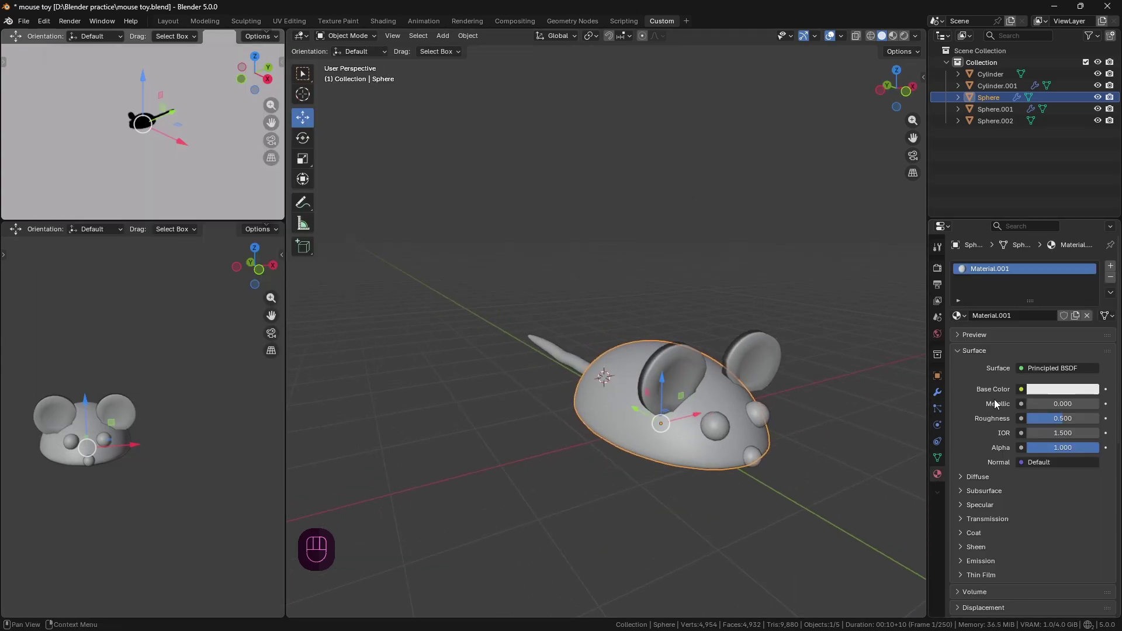
{"action": "left_click", "coordinate": [1018, 316]}
{"action": "type", "text": "body"}
{"action": "key", "text": "Return"}
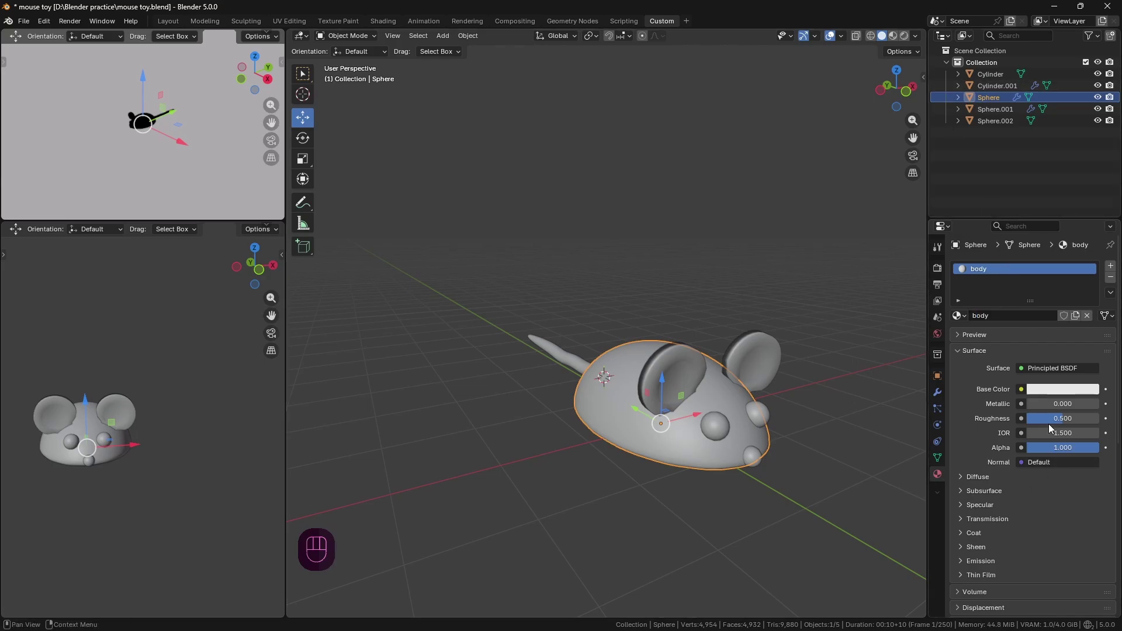
Switch both the main viewport and the small side viewport to Material Preview shading.
{"action": "left_click", "coordinate": [894, 36]}
{"action": "scroll", "coordinate": [115, 390], "scroll_direction": "down", "scroll_amount": 2}
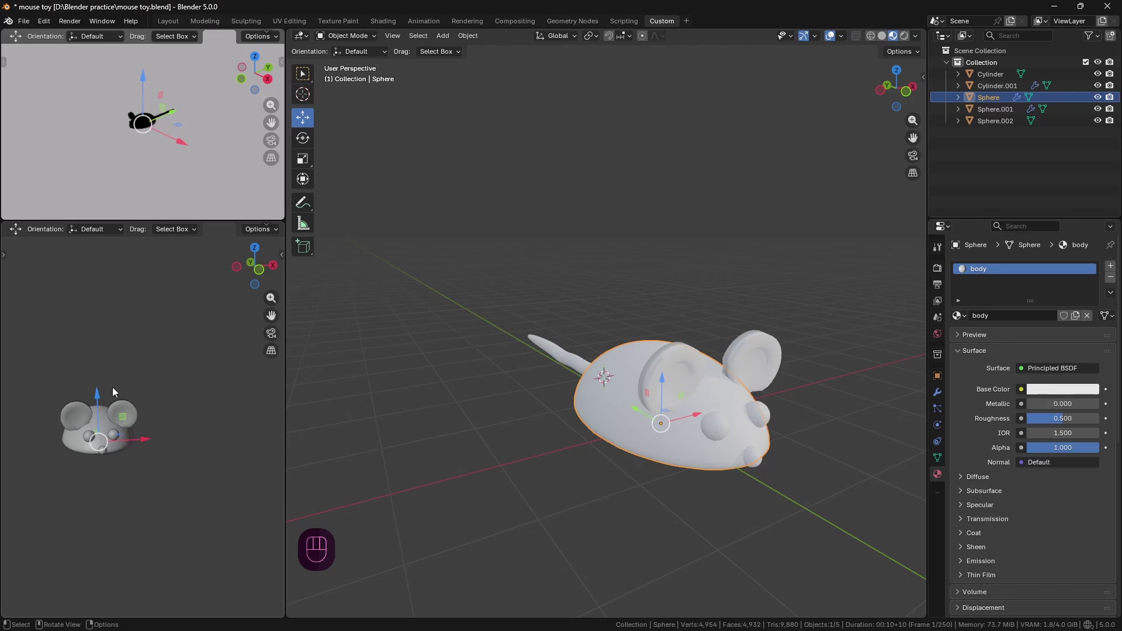
{"action": "middle_click_drag", "start_coordinate": [108, 434], "coordinate": [175, 405]}
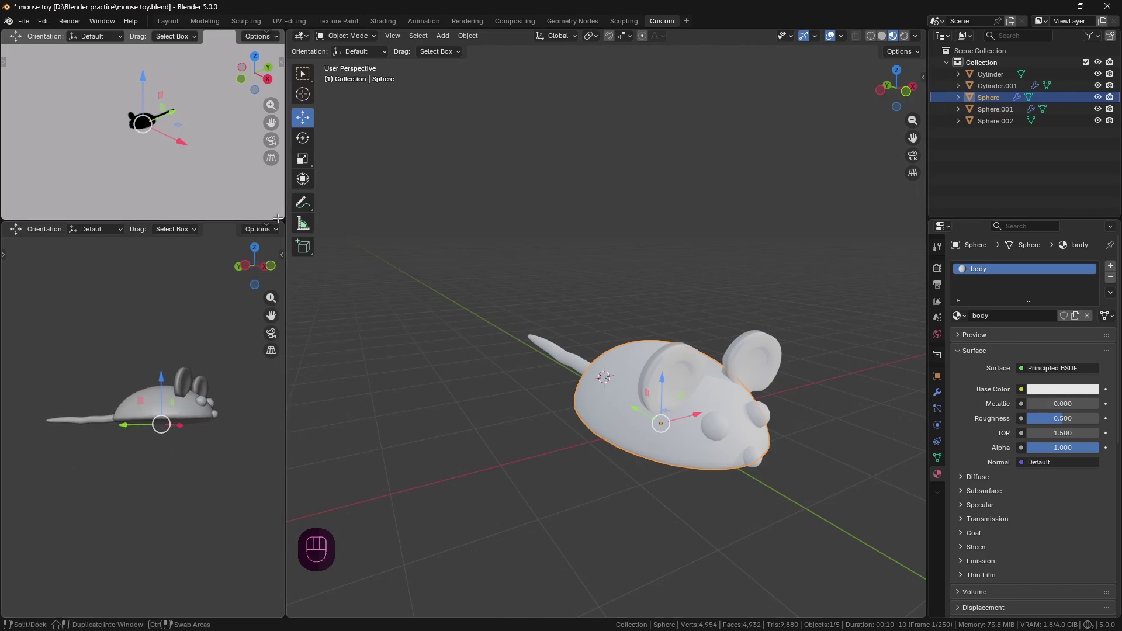
{"action": "right_click", "coordinate": [225, 230]}
{"action": "left_click", "coordinate": [267, 225]}
{"action": "scroll", "coordinate": [249, 231], "scroll_direction": "down", "scroll_amount": 3}
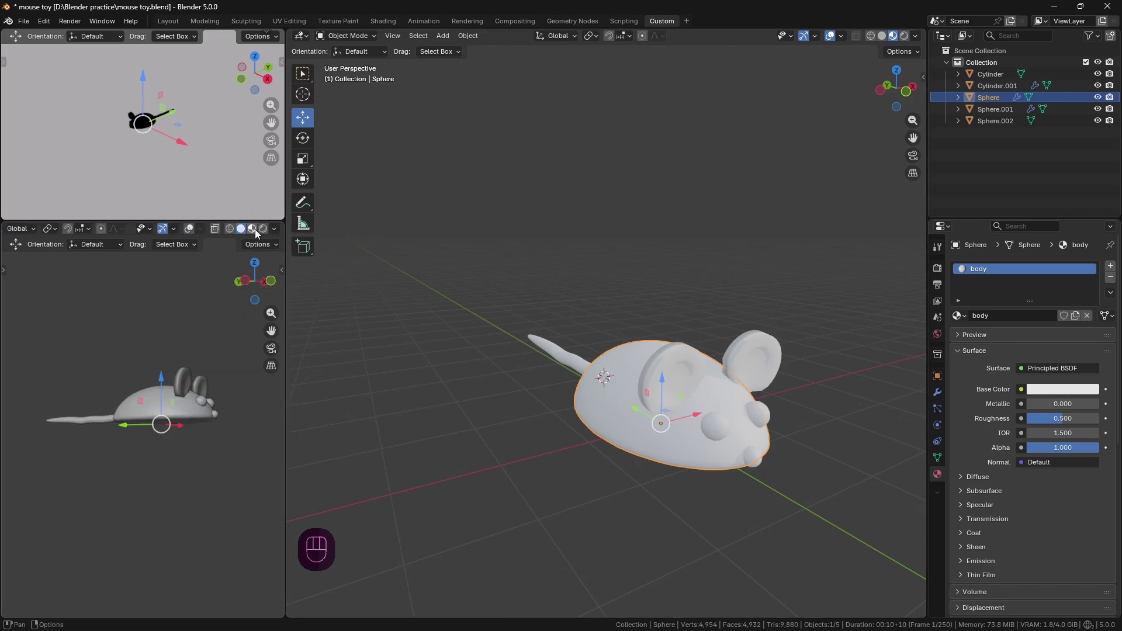
{"action": "left_click_drag", "start_coordinate": [244, 283], "coordinate": [179, 406]}
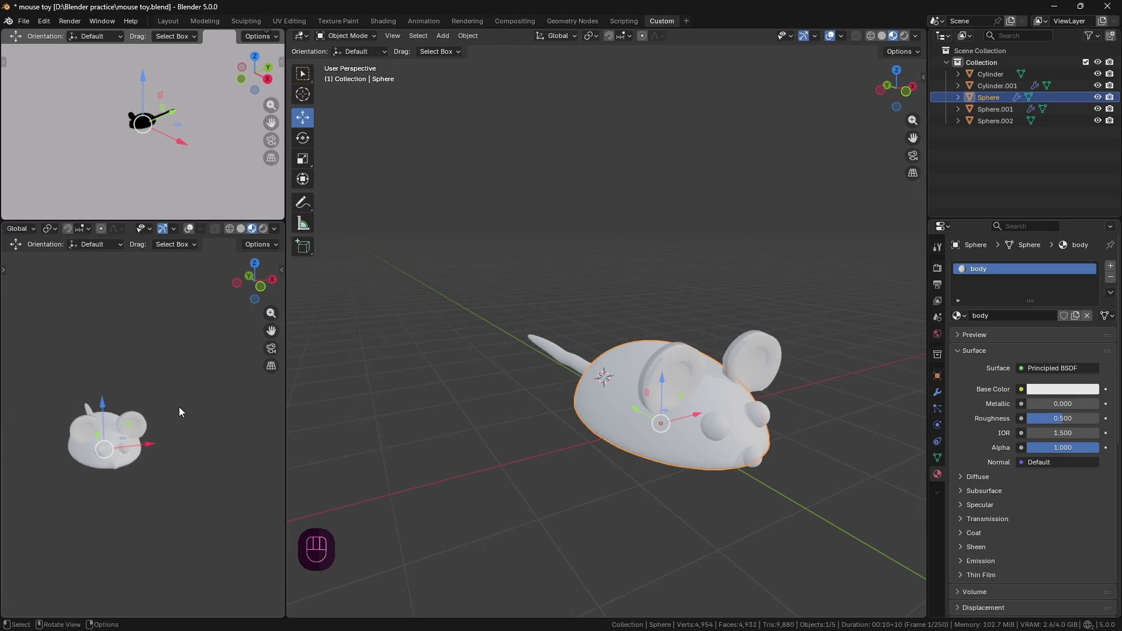
Set the body material's base color to a dark muted purple-grey and its roughness to 0.668.
{"action": "scroll", "coordinate": [189, 437], "scroll_direction": "up", "scroll_amount": 3}
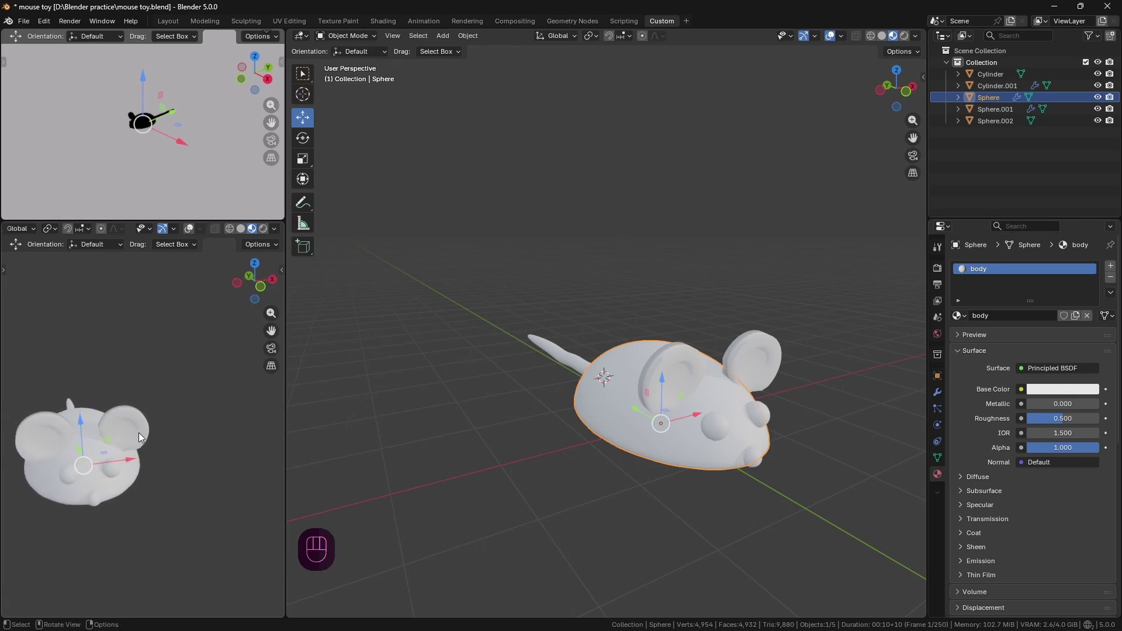
{"action": "middle_click_drag", "start_coordinate": [141, 431], "coordinate": [205, 427], "text": "shift"}
{"action": "middle_click_drag", "start_coordinate": [544, 475], "coordinate": [474, 485], "text": "shift"}
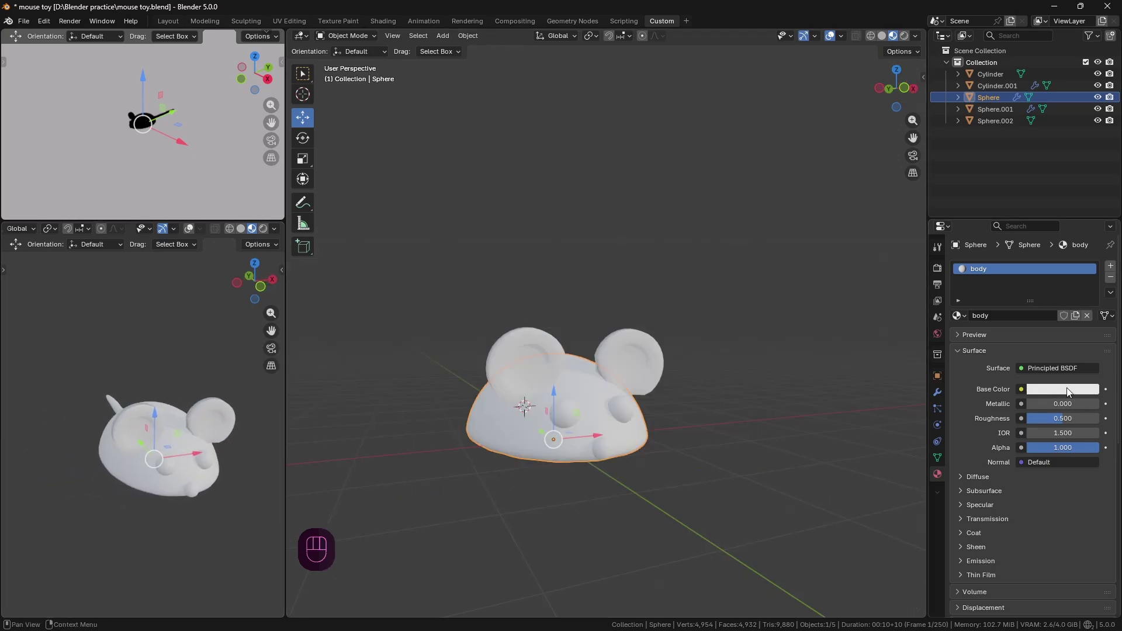
{"action": "left_click", "coordinate": [1066, 392]}
{"action": "left_click_drag", "start_coordinate": [1043, 240], "coordinate": [1030, 242]}
{"action": "left_click_drag", "start_coordinate": [1089, 215], "coordinate": [1042, 231]}
{"action": "left_click_drag", "start_coordinate": [1089, 233], "coordinate": [1090, 240]}
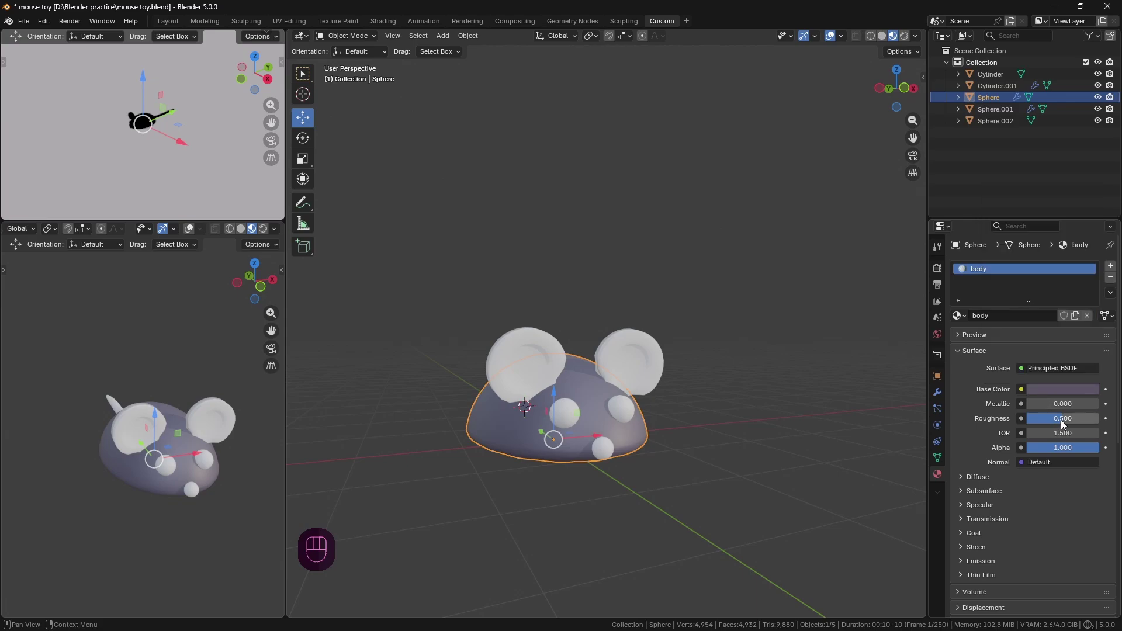
{"action": "left_click_drag", "start_coordinate": [1062, 418], "coordinate": [1081, 418]}
{"action": "mouse_move", "coordinate": [666, 409]}
{"action": "middle_mouse_down"}
{"action": "mouse_move", "coordinate": [766, 403]}
{"action": "mouse_move", "coordinate": [748, 390]}
{"action": "mouse_move", "coordinate": [742, 415]}
{"action": "mouse_move", "coordinate": [656, 393]}
{"action": "middle_mouse_up"}
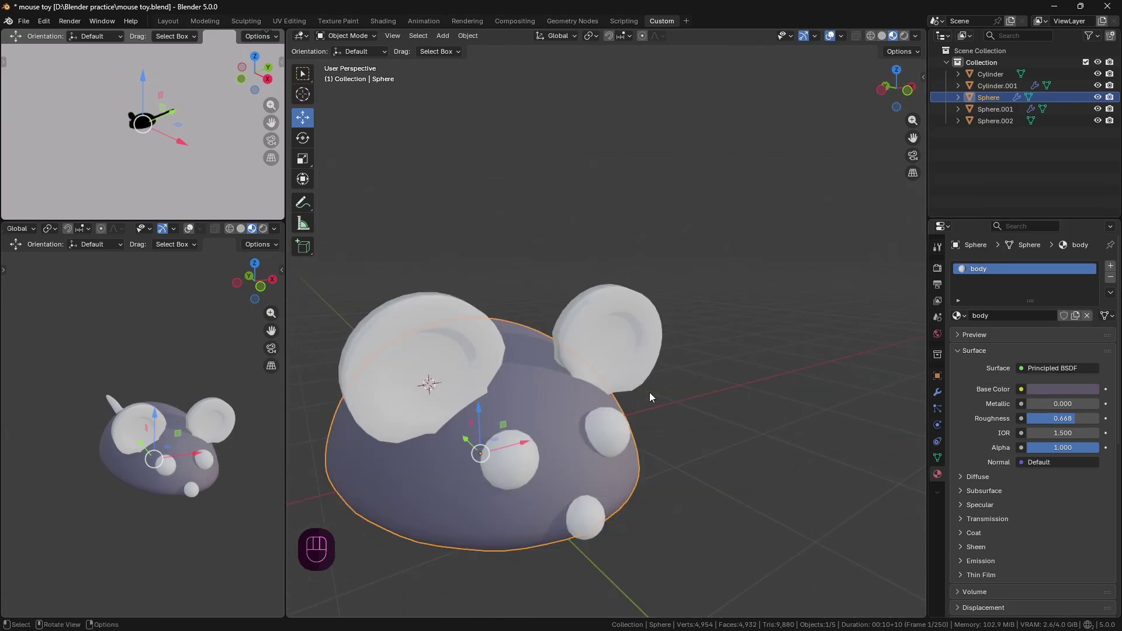
Link the body's material to the ears with Link Materials, keeping the body as the active object.
{"action": "left_click", "coordinate": [651, 382]}
{"action": "left_click", "coordinate": [599, 478]}
{"action": "middle_click_drag", "start_coordinate": [832, 469], "coordinate": [846, 454]}
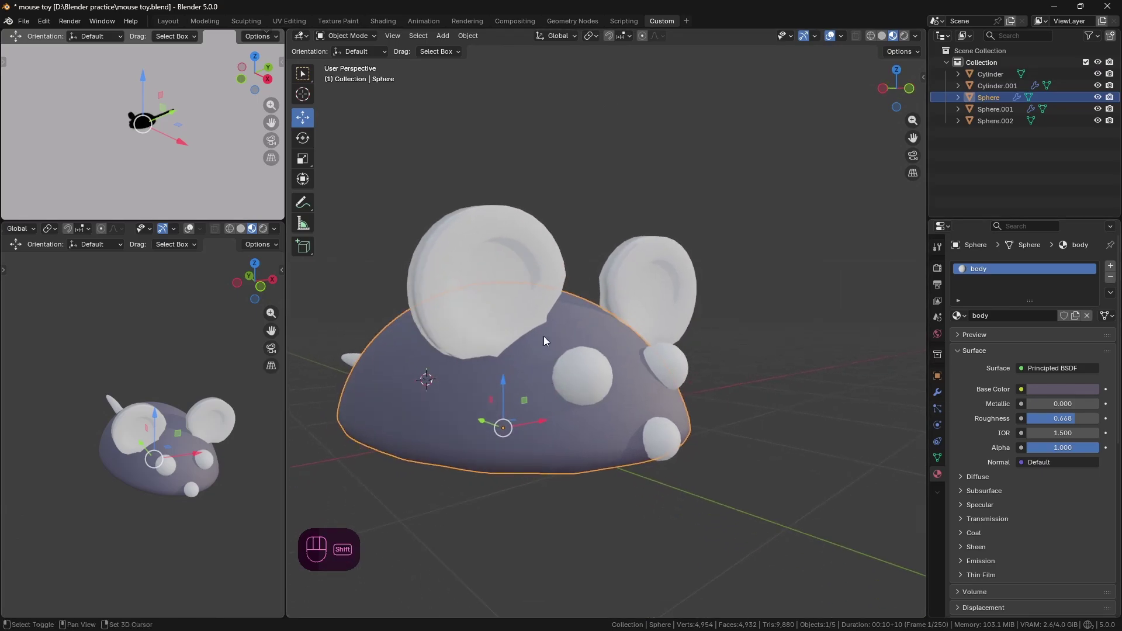
{"action": "left_click", "coordinate": [643, 316]}
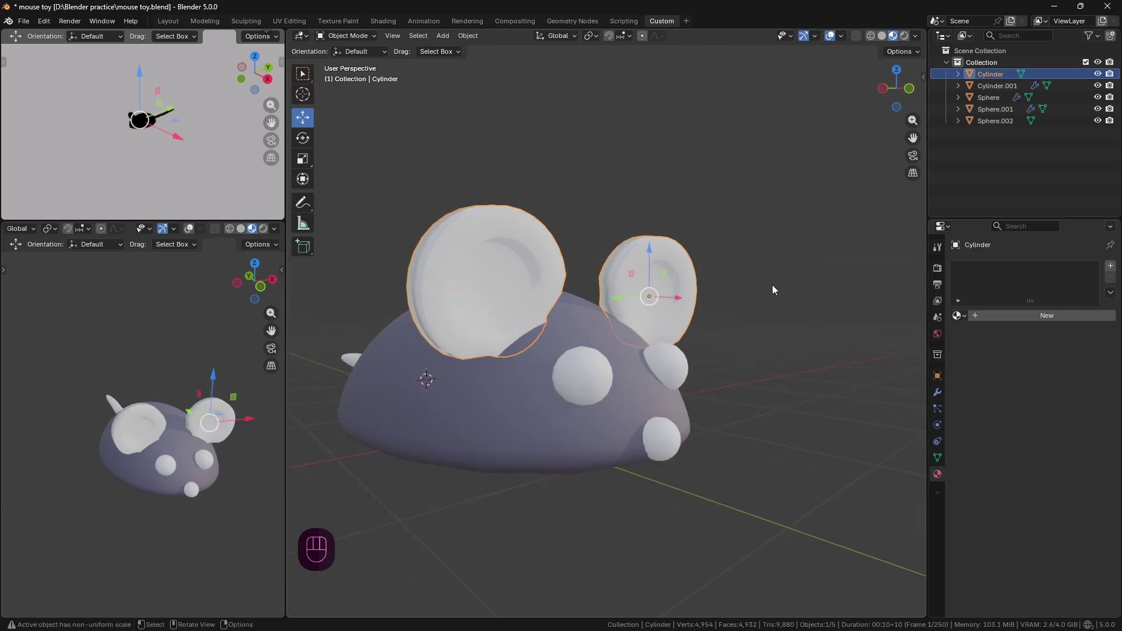
{"action": "left_click", "coordinate": [493, 390], "text": "shift"}
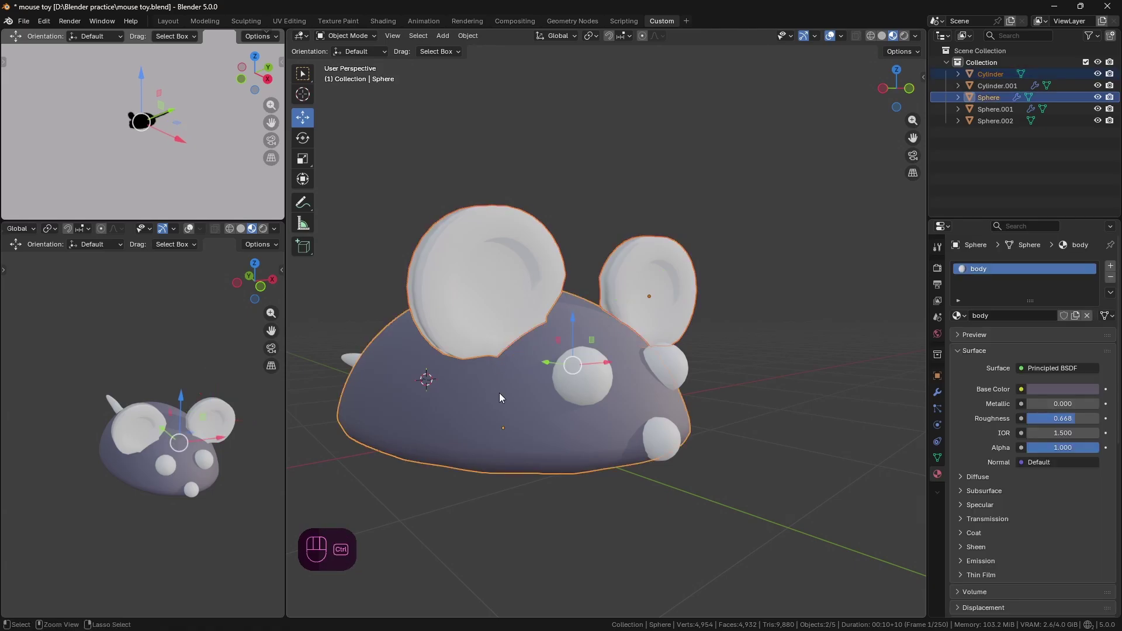
{"action": "key", "text": "ctrl+l"}
{"action": "left_click", "coordinate": [474, 421]}
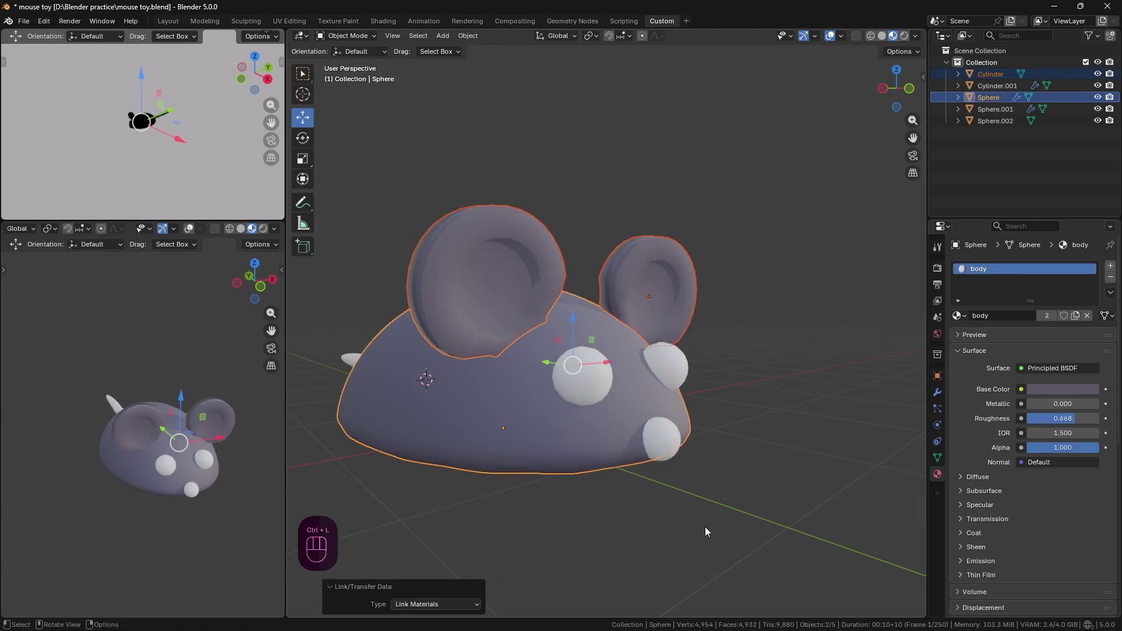
Create a new material on the mirrored eyes and name it "Eyes black".
{"action": "middle_click_drag", "start_coordinate": [705, 527], "coordinate": [680, 429]}
{"action": "left_click", "coordinate": [703, 495]}
{"action": "right_click", "coordinate": [703, 495]}
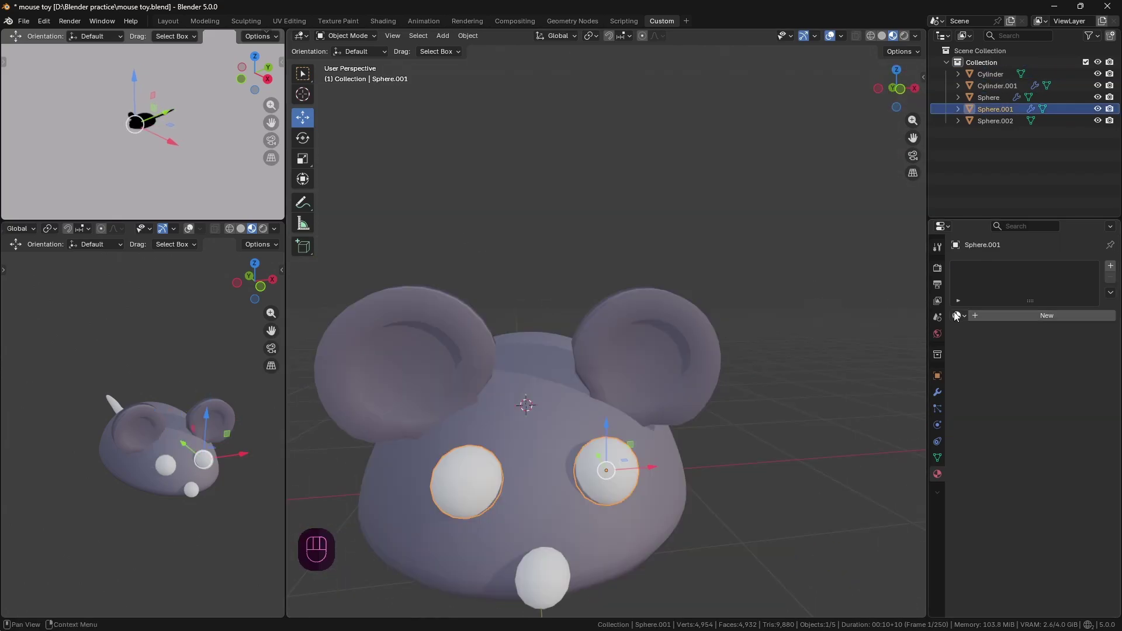
{"action": "scroll", "coordinate": [702, 405], "scroll_direction": "down", "scroll_amount": 2}
{"action": "left_click", "coordinate": [1011, 318]}
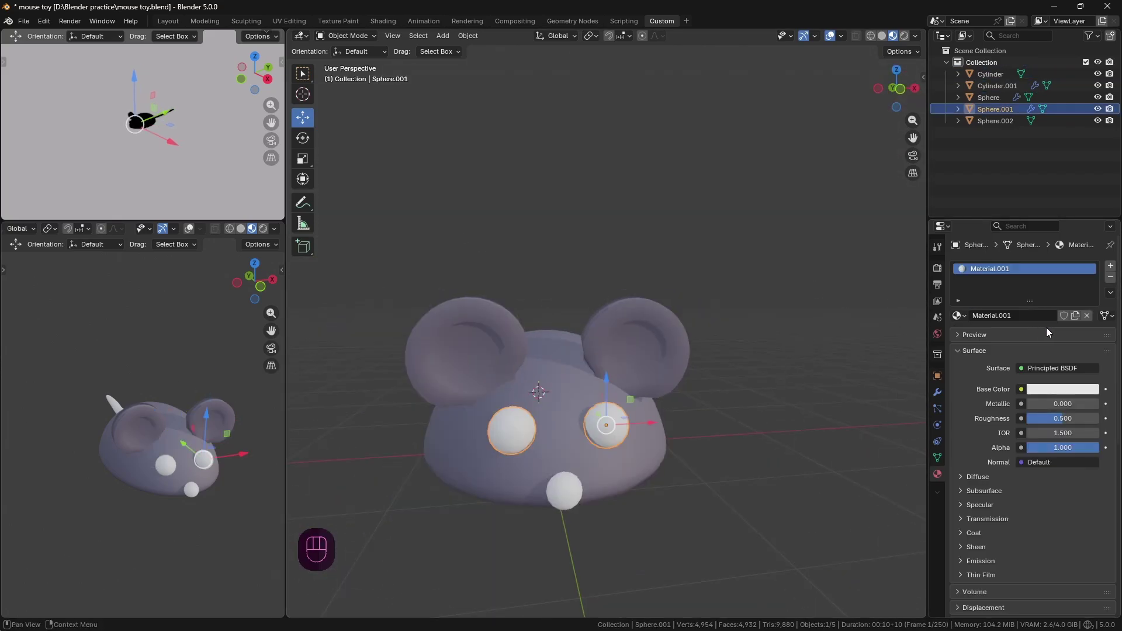
{"action": "left_click", "coordinate": [1062, 389]}
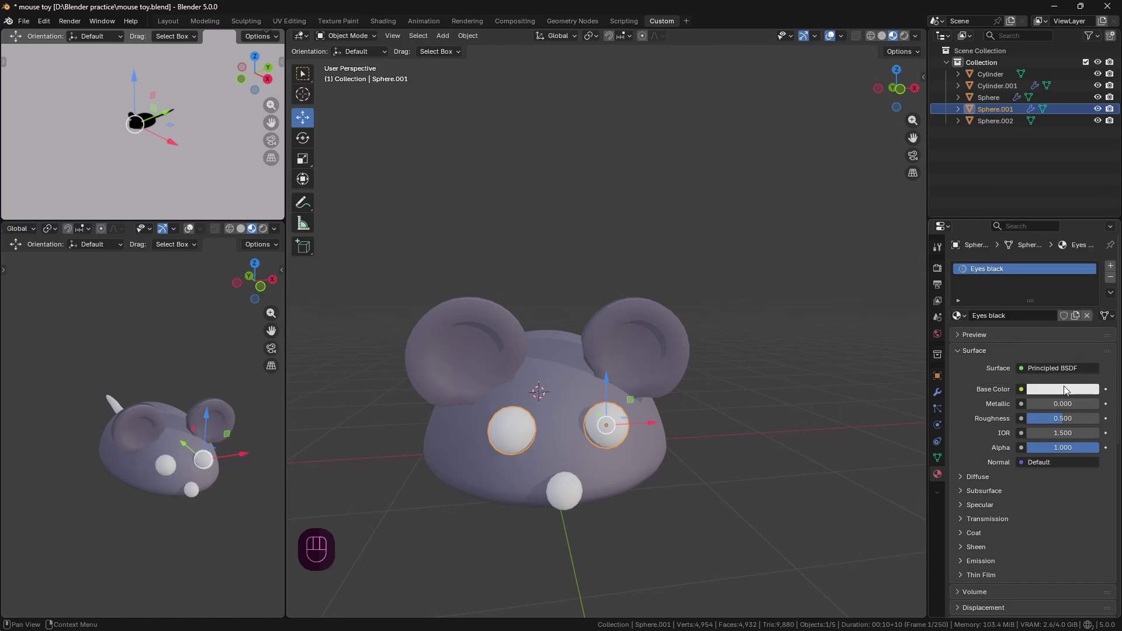
Set the eye material's base color to black and its roughness to 0.2 for a glossy look.
{"action": "left_click", "coordinate": [1063, 390]}
{"action": "left_click_drag", "start_coordinate": [1090, 192], "coordinate": [1092, 275]}
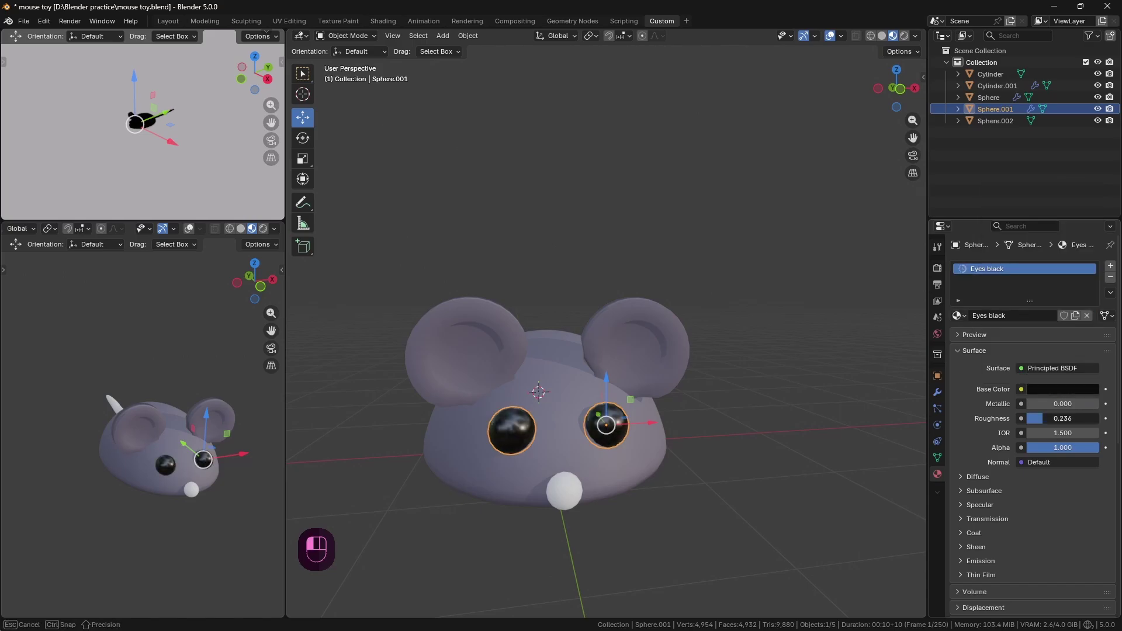
{"action": "left_click_drag", "start_coordinate": [1048, 419], "coordinate": [1030, 417]}
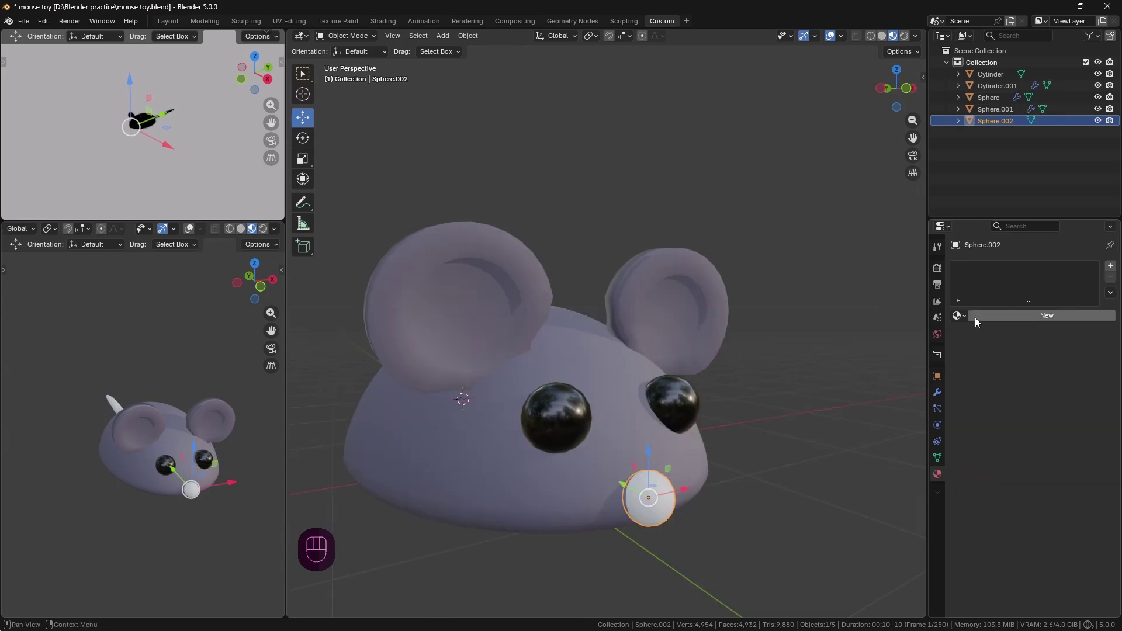
Assign the existing "Eyes black" material to the nose sphere.
{"action": "left_click", "coordinate": [958, 316]}
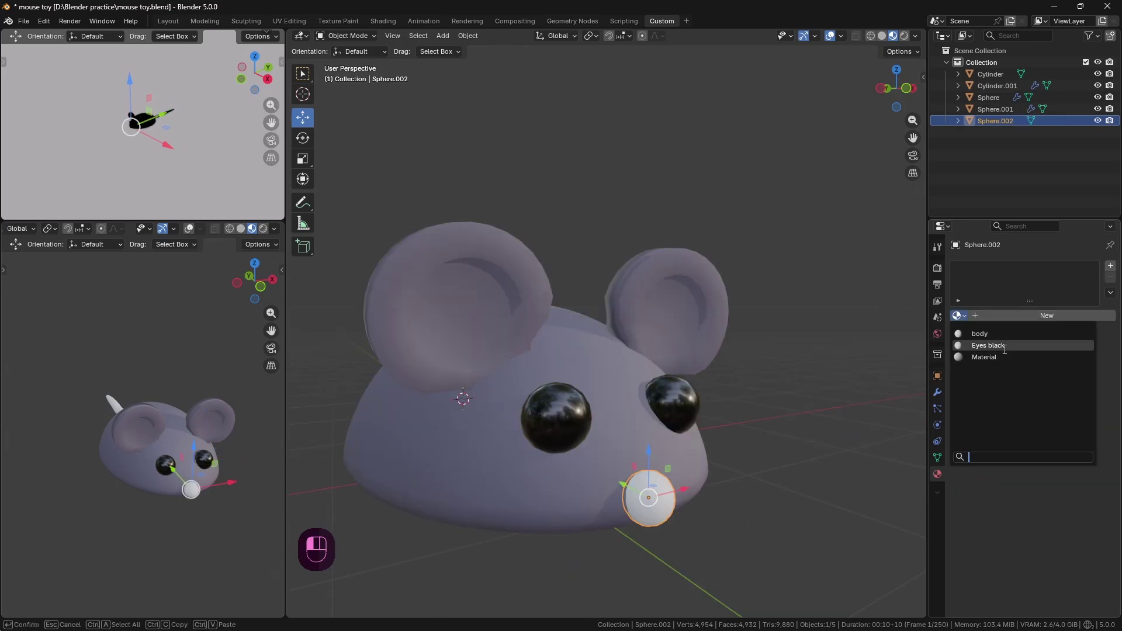
{"action": "left_click", "coordinate": [988, 346]}
{"action": "scroll", "coordinate": [775, 430], "scroll_direction": "down", "scroll_amount": 2}
{"action": "scroll", "coordinate": [775, 429], "scroll_direction": "up", "scroll_amount": 1}
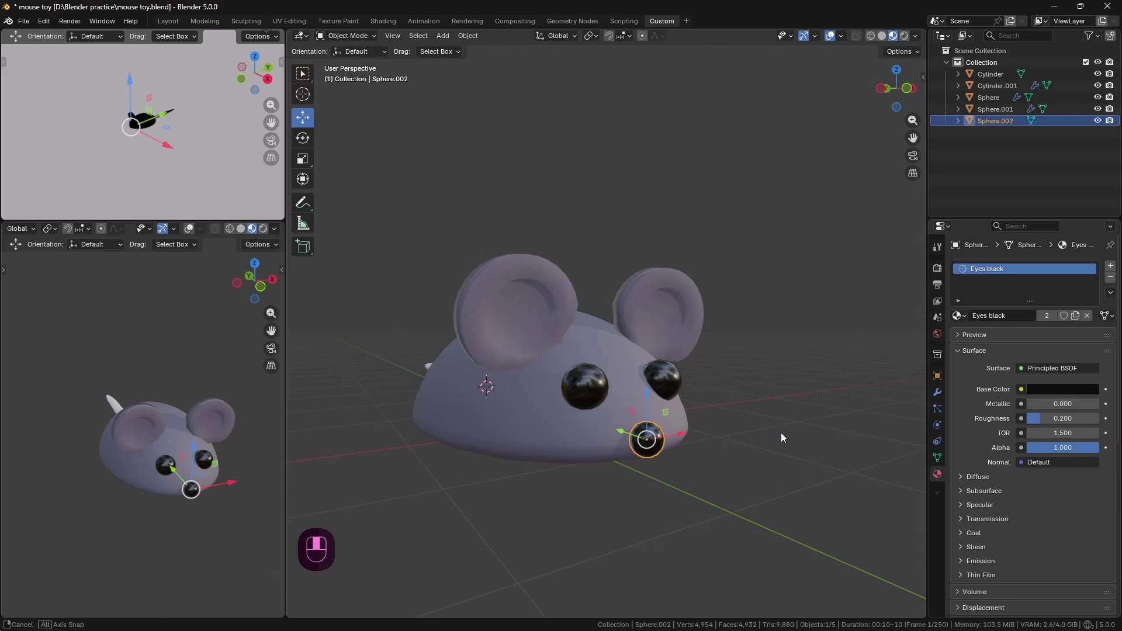
Make the nose's material a single-user copy and set its base color to dark purple, hex 523249.
{"action": "left_click", "coordinate": [1047, 316]}
{"action": "left_click", "coordinate": [1058, 390]}
{"action": "mouse_move", "coordinate": [1090, 274]}
{"action": "left_mouse_down"}
{"action": "mouse_move", "coordinate": [1090, 251]}
{"action": "mouse_move", "coordinate": [1047, 245]}
{"action": "left_mouse_up"}
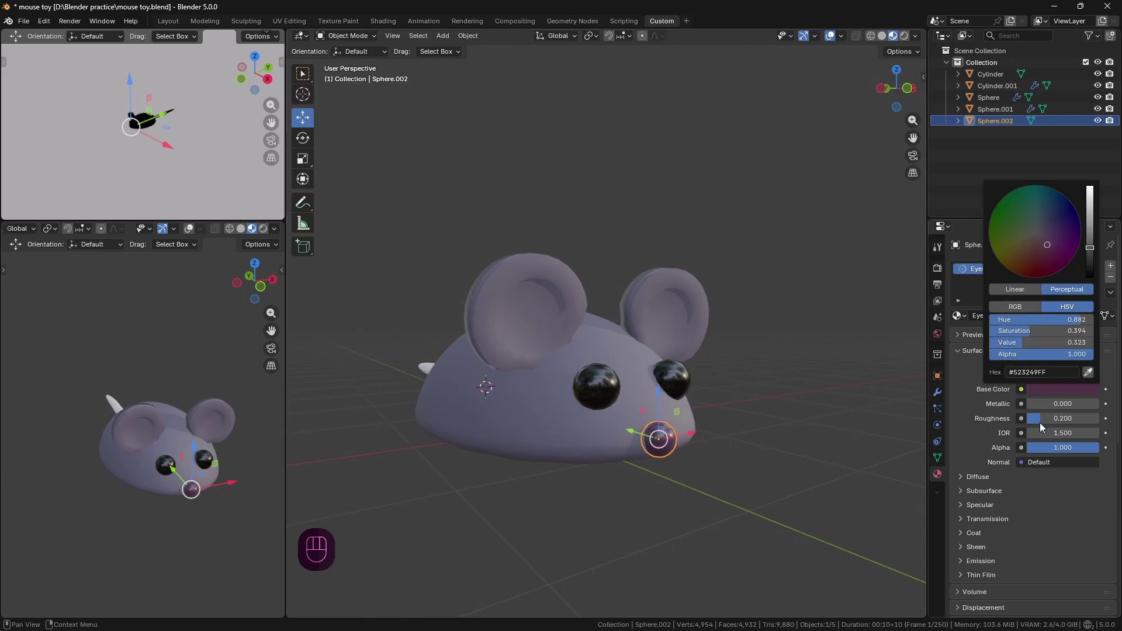
Set the nose material's roughness to 0.696 and rename the material "nose".
{"action": "left_click_drag", "start_coordinate": [1050, 418], "coordinate": [1086, 418]}
{"action": "scroll", "coordinate": [295, 478], "scroll_direction": "up", "scroll_amount": 5}
{"action": "left_click", "coordinate": [1021, 315]}
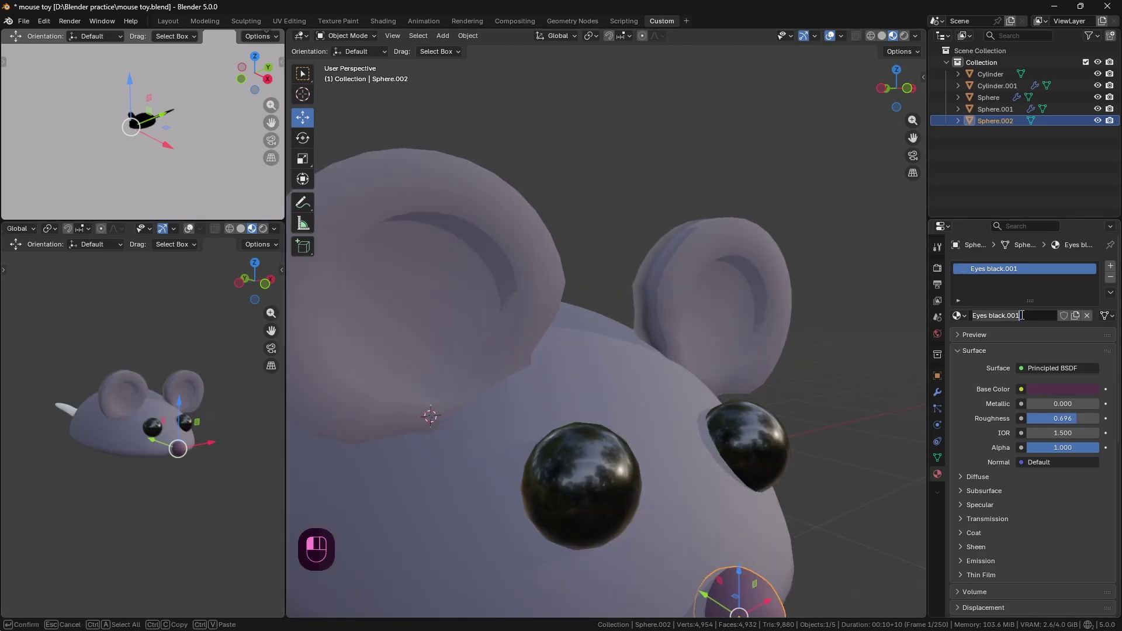
{"action": "type", "text": "nose"}
{"action": "key", "text": "Return"}
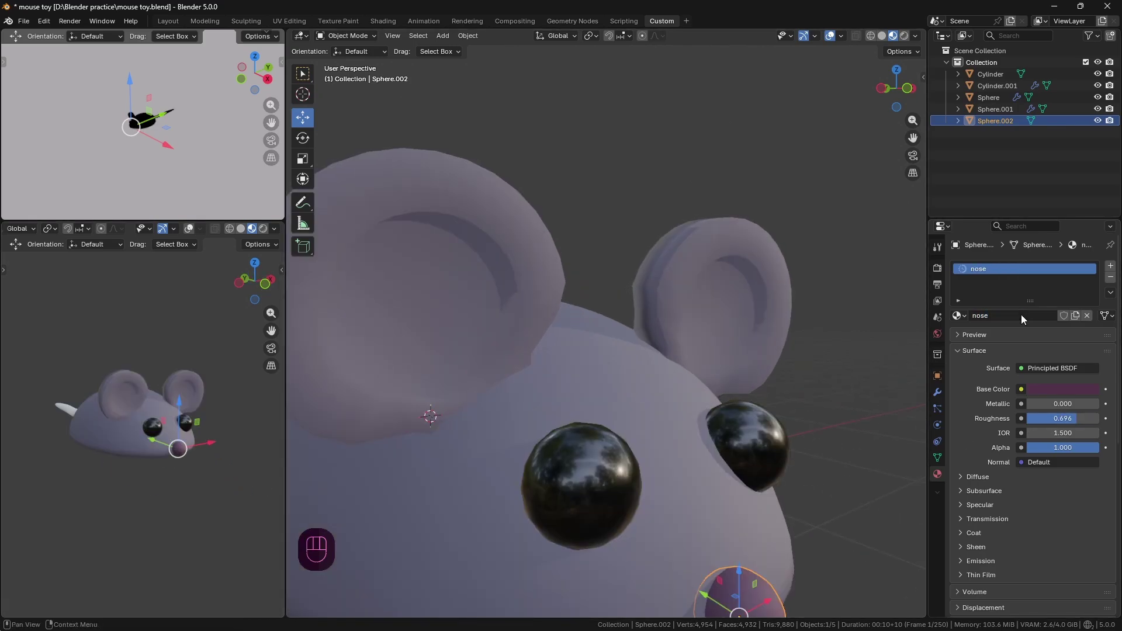
Change the nose material's base color to pink, hex AD6477.
{"action": "left_click", "coordinate": [1060, 389]}
{"action": "left_click_drag", "start_coordinate": [1047, 241], "coordinate": [1089, 236]}
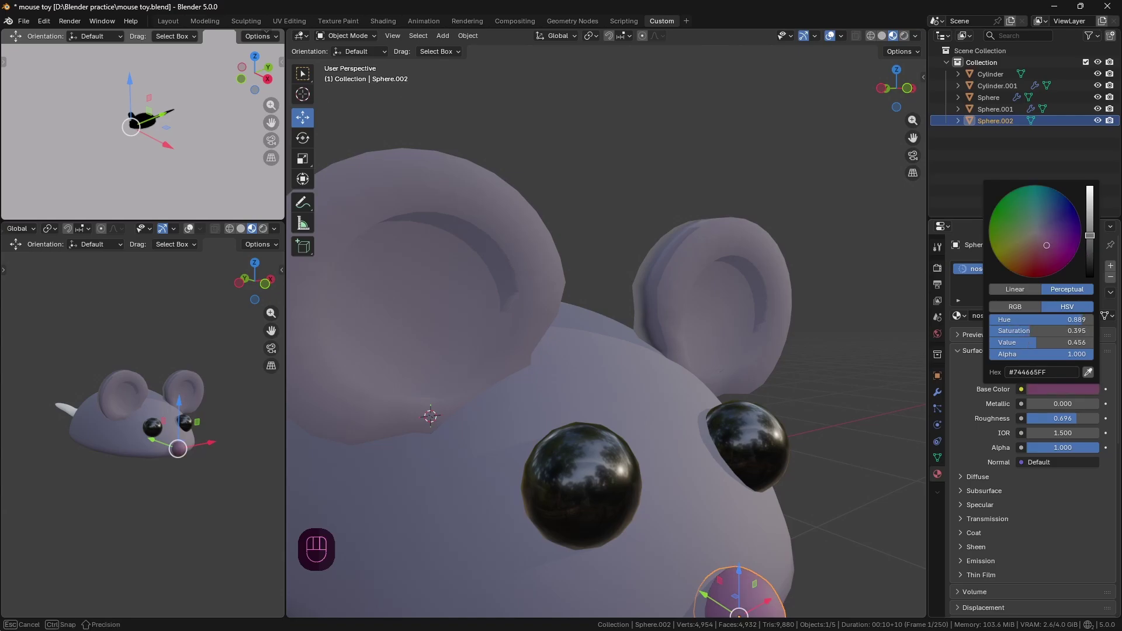
{"action": "scroll", "coordinate": [1018, 275], "scroll_direction": "up", "scroll_amount": 3}
{"action": "scroll", "coordinate": [786, 408], "scroll_direction": "down", "scroll_amount": 3}
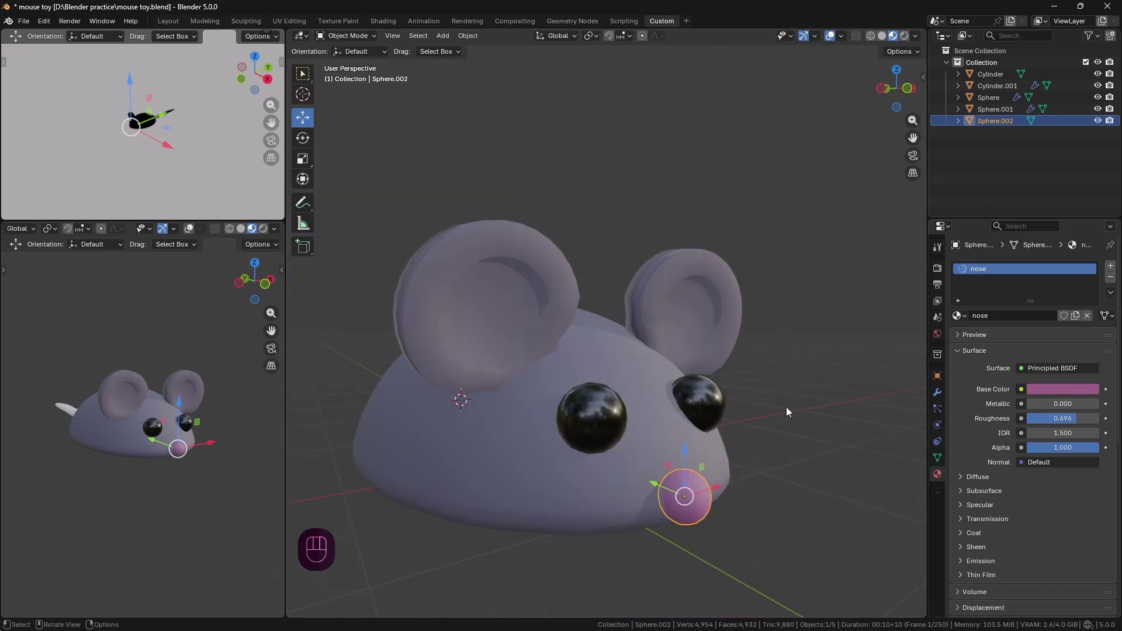
{"action": "middle_click_drag", "start_coordinate": [829, 529], "coordinate": [770, 430], "text": "shift"}
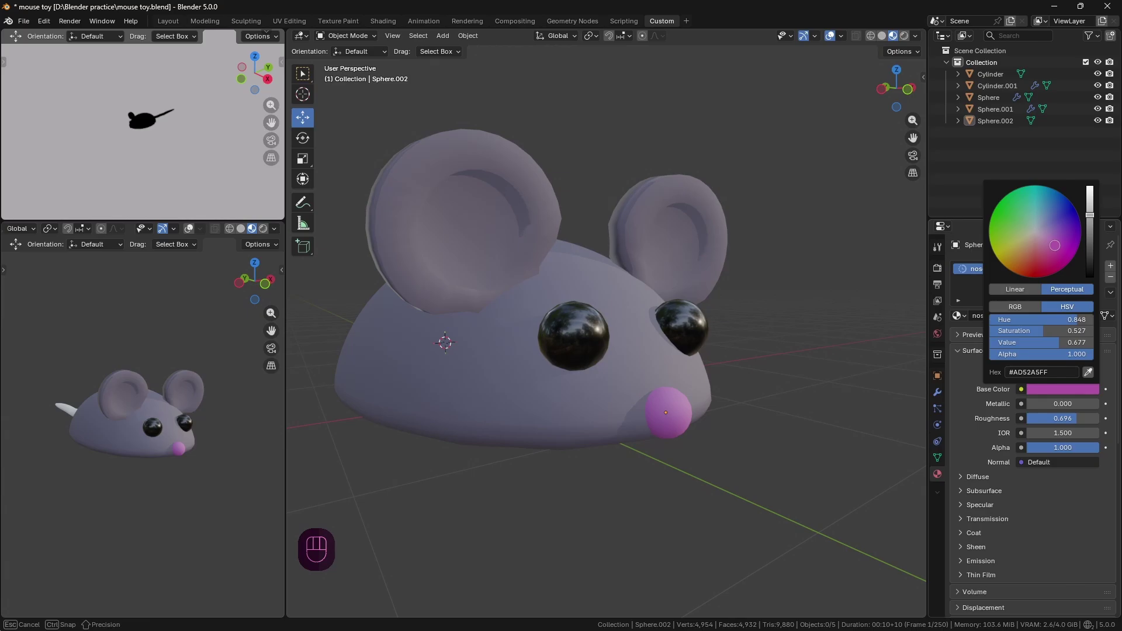
{"action": "left_click_drag", "start_coordinate": [1054, 244], "coordinate": [1039, 250]}
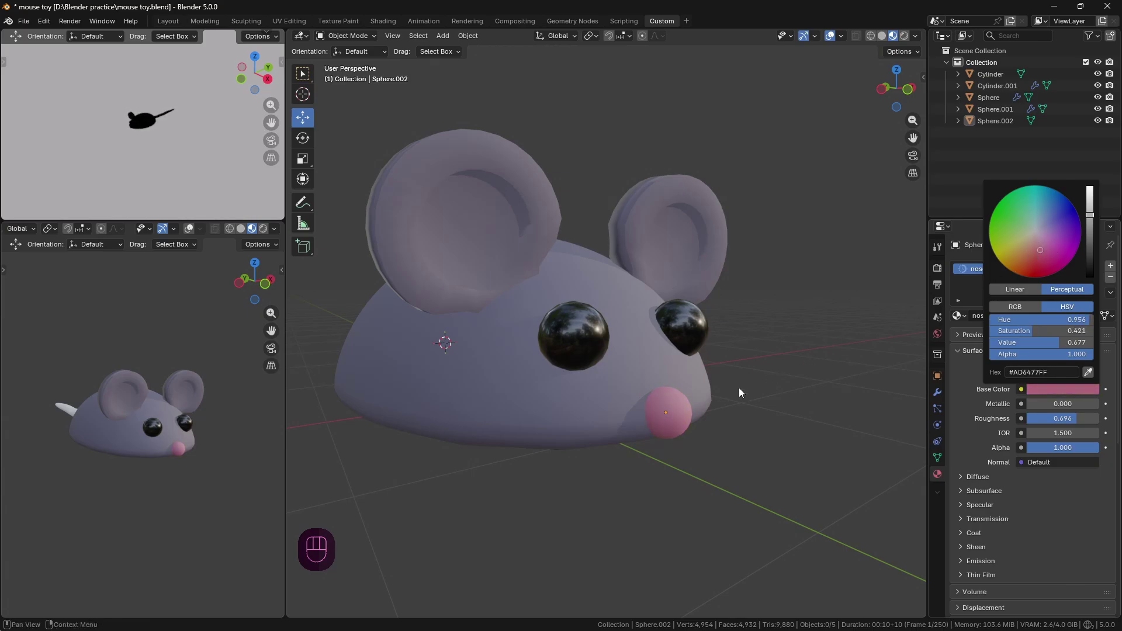
Create a new material named "tail" on the tail and give it a dusty pink base color.
{"action": "middle_click_drag", "start_coordinate": [715, 450], "coordinate": [818, 503]}
{"action": "scroll", "coordinate": [818, 503], "scroll_direction": "down", "scroll_amount": 2}
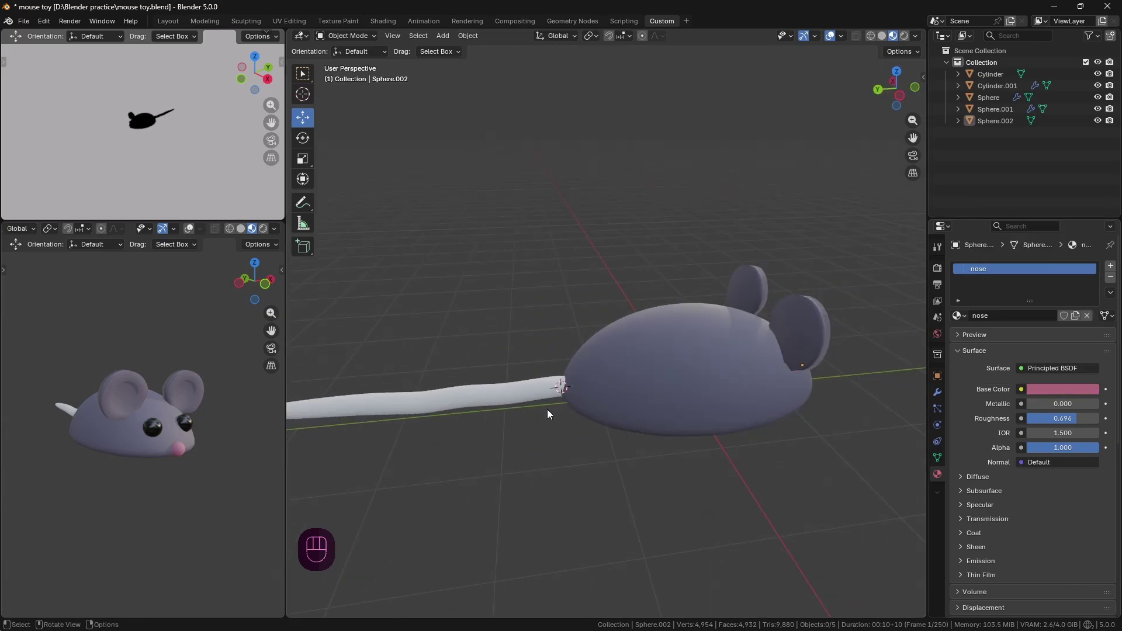
{"action": "left_click", "coordinate": [541, 403]}
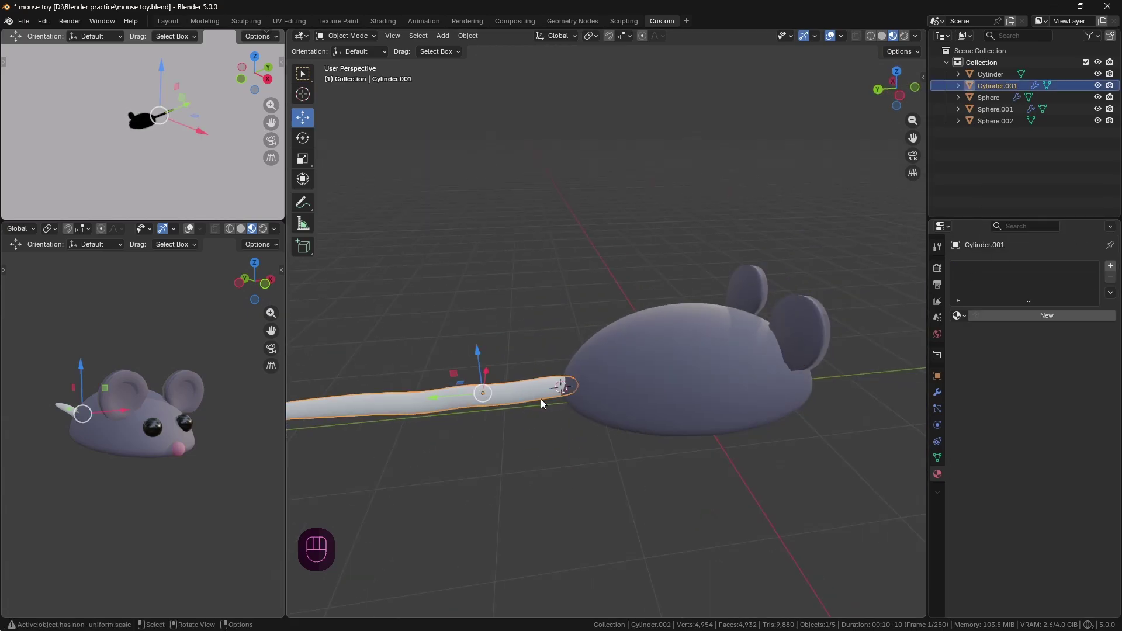
{"action": "left_click", "coordinate": [974, 316]}
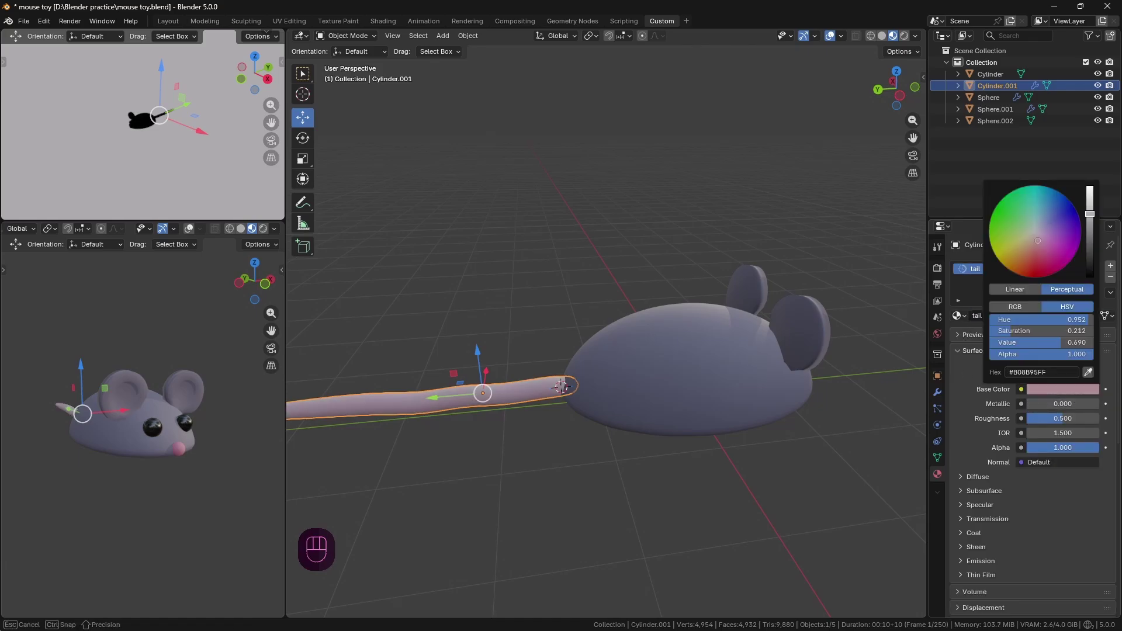
{"action": "left_click", "coordinate": [1062, 389]}
{"action": "left_click_drag", "start_coordinate": [1060, 252], "coordinate": [1041, 244]}
{"action": "left_click_drag", "start_coordinate": [1103, 225], "coordinate": [972, 283]}
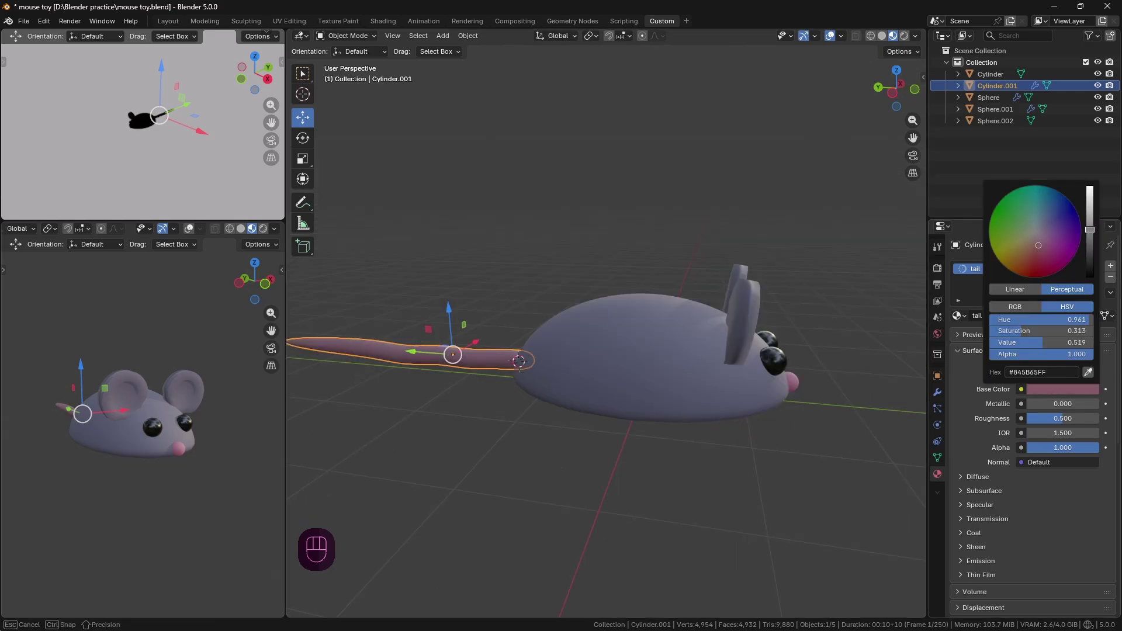
{"action": "left_click", "coordinate": [728, 540]}
Enter Edit Mode on the ears and select the recessed inner face of one ear.
{"action": "middle_click_drag", "start_coordinate": [728, 539], "coordinate": [688, 483]}
{"action": "left_click", "coordinate": [613, 286]}
{"action": "left_click", "coordinate": [356, 36]}
{"action": "left_click", "coordinate": [347, 61]}
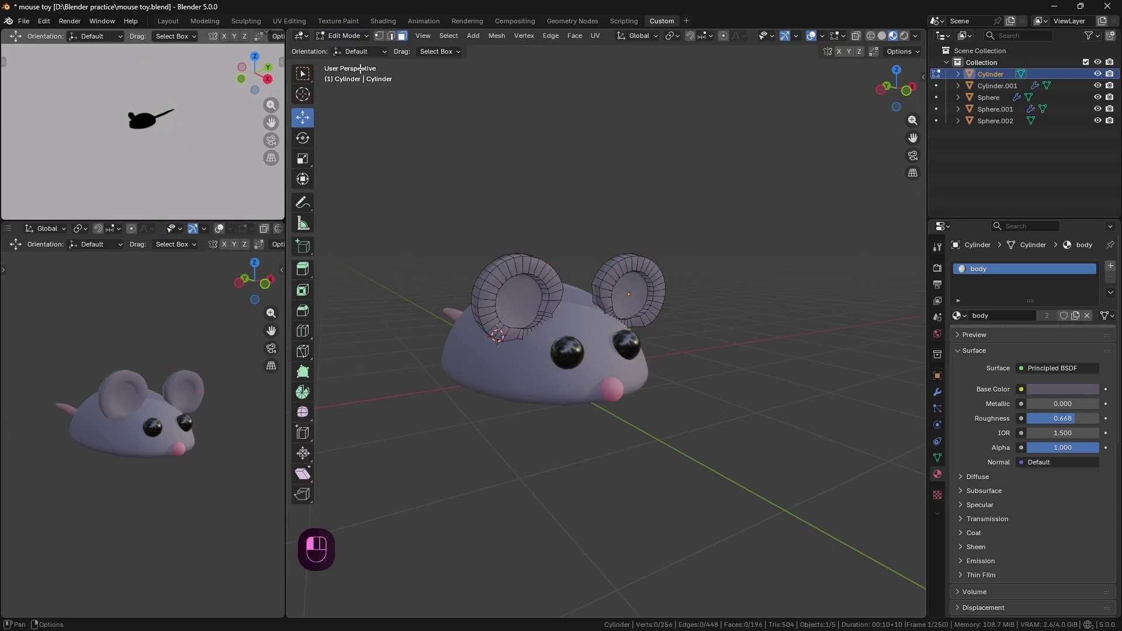
{"action": "scroll", "coordinate": [706, 243], "scroll_direction": "up", "scroll_amount": 4}
{"action": "middle_click_drag", "start_coordinate": [771, 286], "coordinate": [830, 265]}
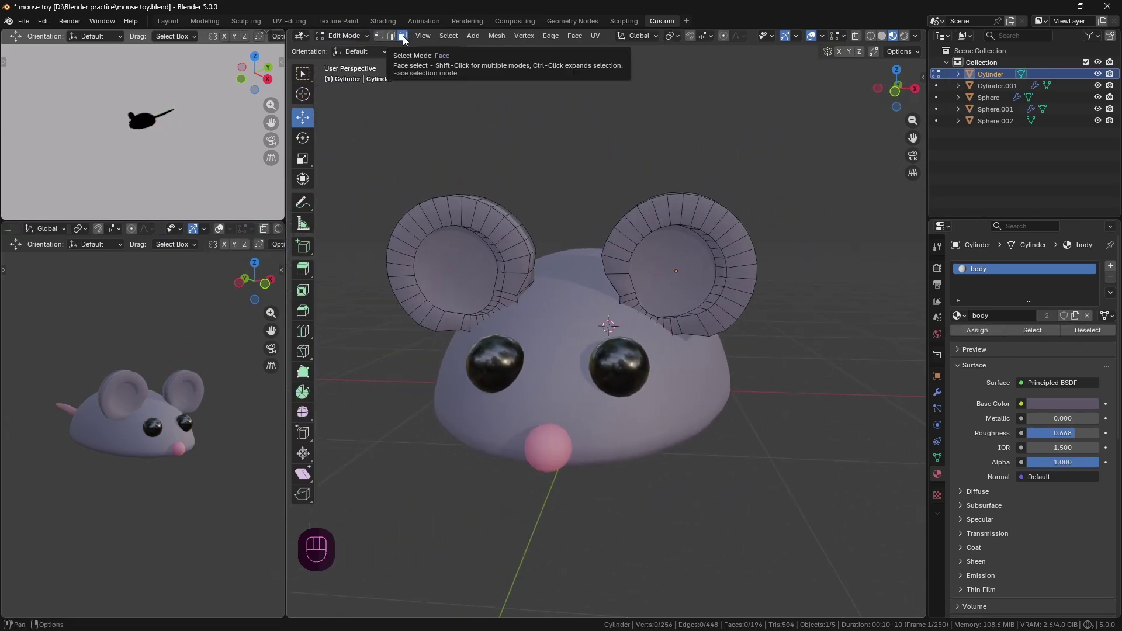
{"action": "left_click", "coordinate": [650, 275]}
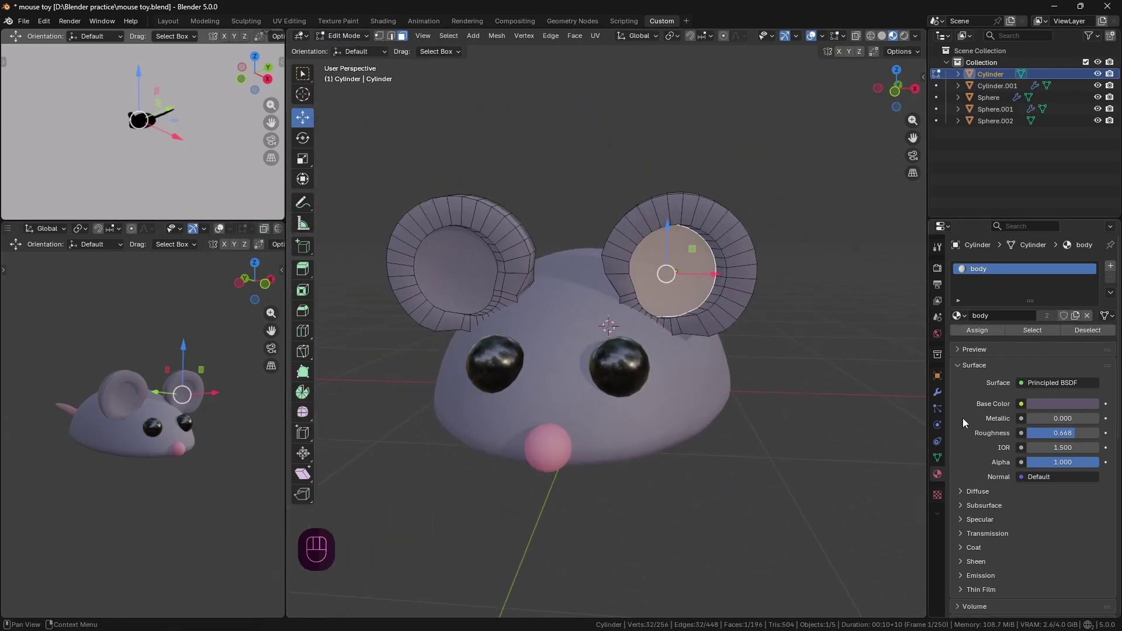
Add a second material slot to the ears, choose the existing "nose" material and assign it to the inner ear faces.
{"action": "left_click", "coordinate": [1110, 266]}
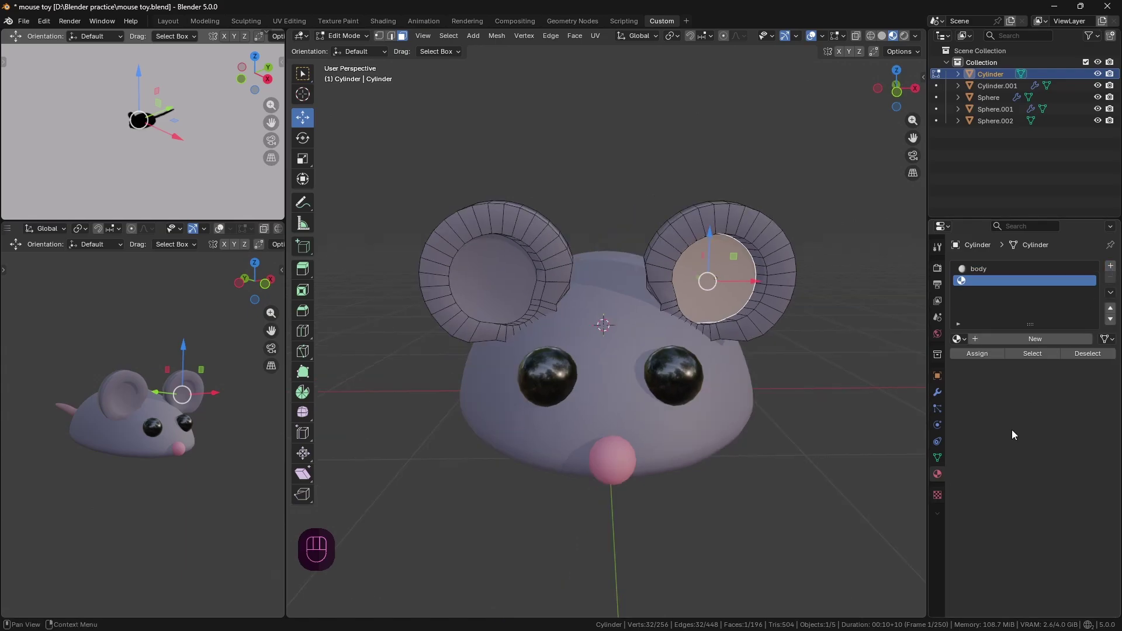
{"action": "left_click", "coordinate": [999, 340]}
{"action": "left_click", "coordinate": [1055, 428]}
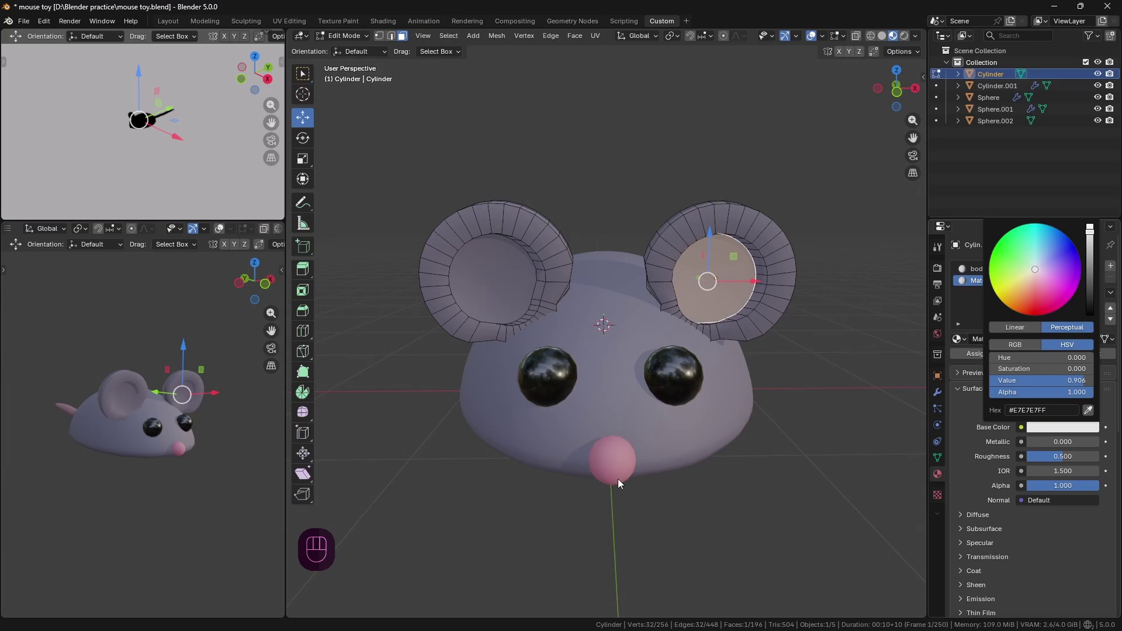
{"action": "left_click", "coordinate": [958, 338]}
{"action": "left_click", "coordinate": [993, 367]}
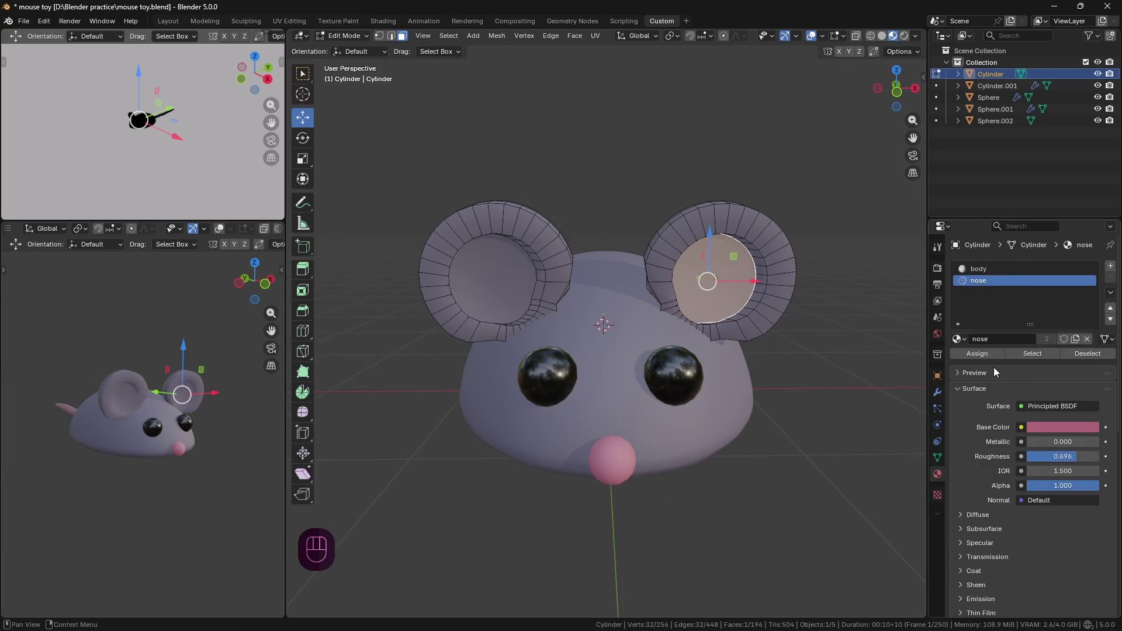
{"action": "left_click", "coordinate": [981, 356]}
{"action": "left_click", "coordinate": [746, 465]}
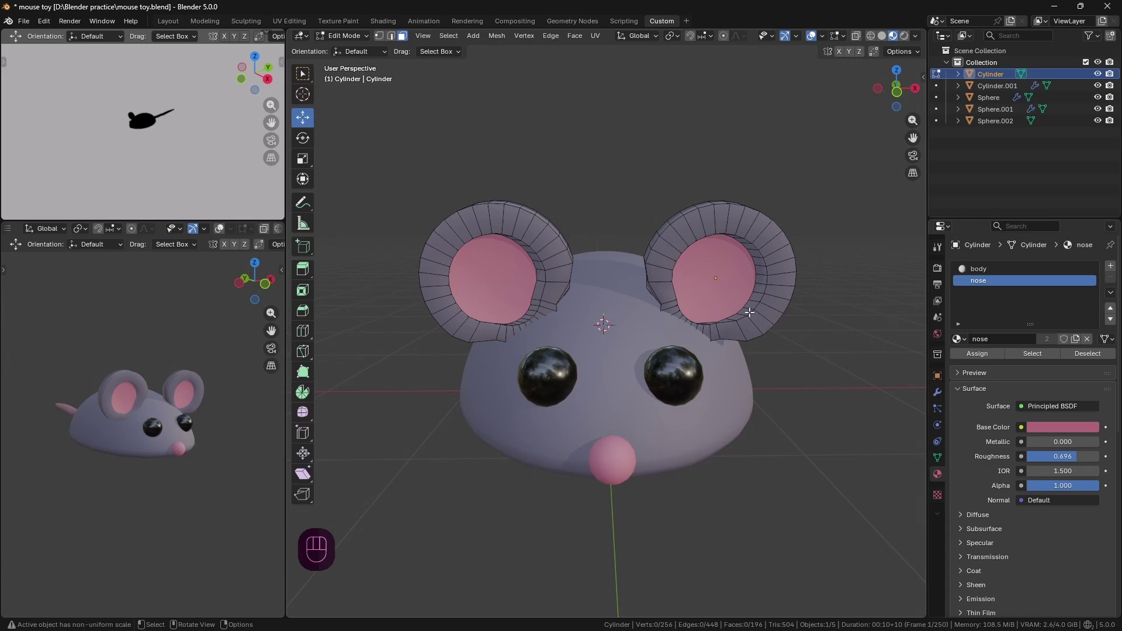
Select the face loop around one ear's inner recess and assign the "nose" material to it.
{"action": "scroll", "coordinate": [751, 313], "scroll_direction": "up", "scroll_amount": 4}
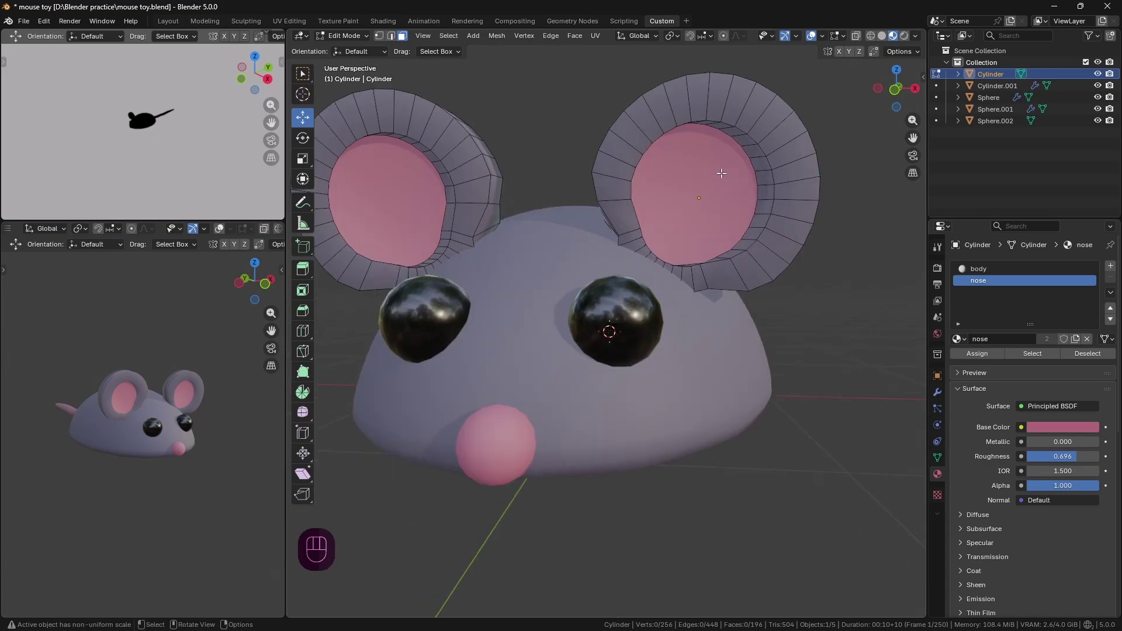
{"action": "left_click", "coordinate": [754, 159]}
{"action": "middle_click_drag", "start_coordinate": [754, 159], "coordinate": [745, 217]}
{"action": "left_click", "coordinate": [734, 204], "text": "alt"}
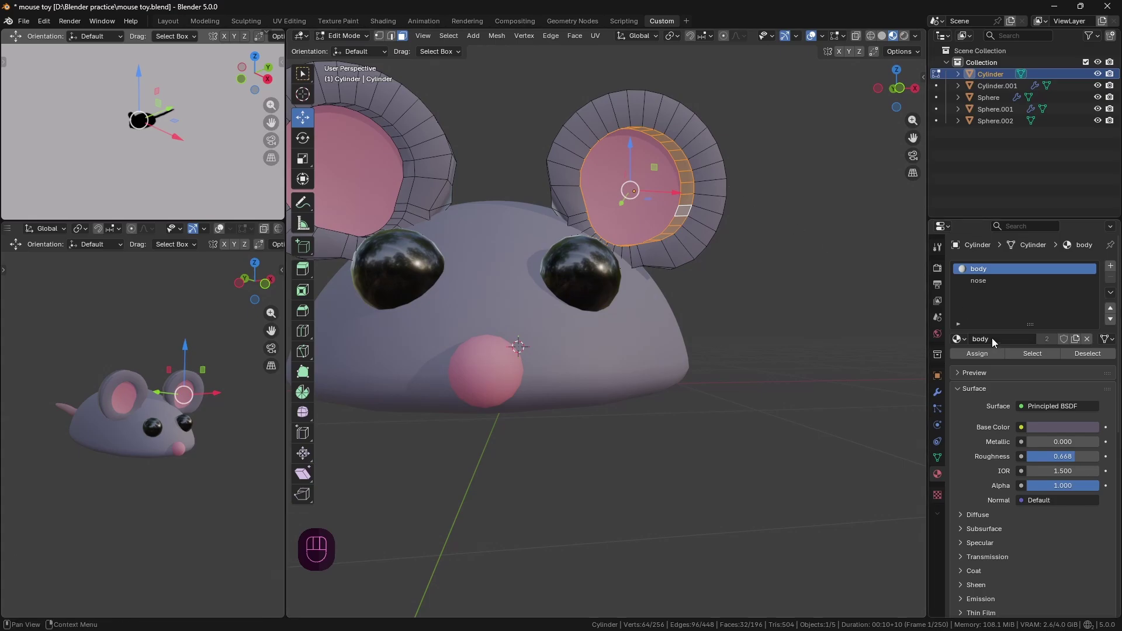
{"action": "left_click", "coordinate": [978, 280]}
{"action": "scroll", "coordinate": [226, 413], "scroll_direction": "up", "scroll_amount": 5}
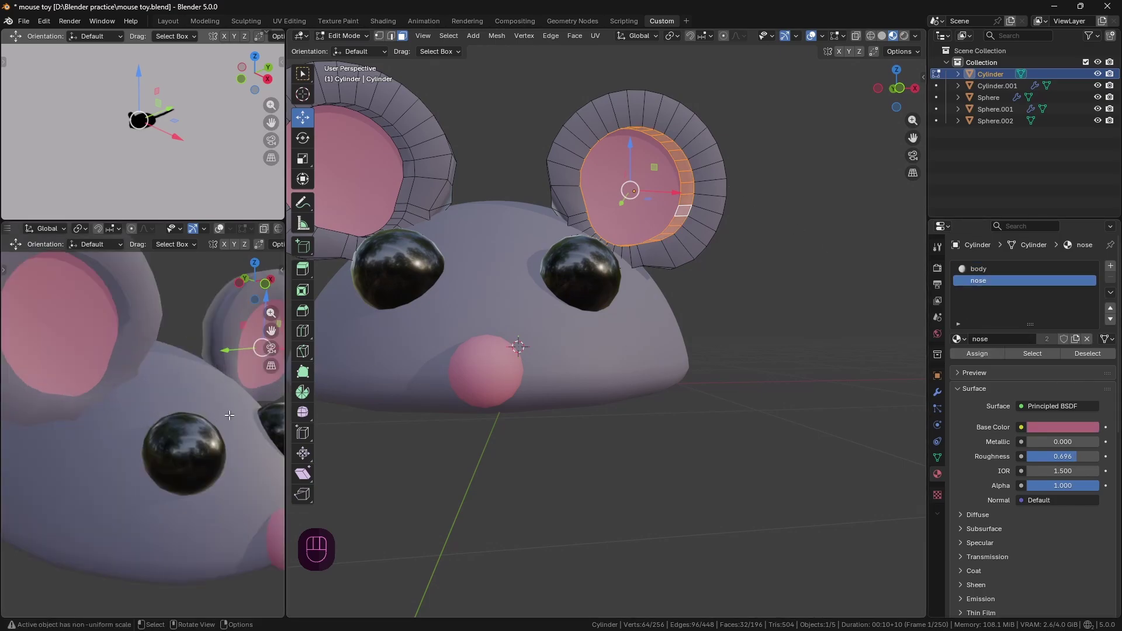
{"action": "scroll", "coordinate": [229, 415], "scroll_direction": "down", "scroll_amount": 4}
{"action": "middle_click_drag", "start_coordinate": [229, 416], "coordinate": [193, 422]}
{"action": "left_click", "coordinate": [193, 422]}
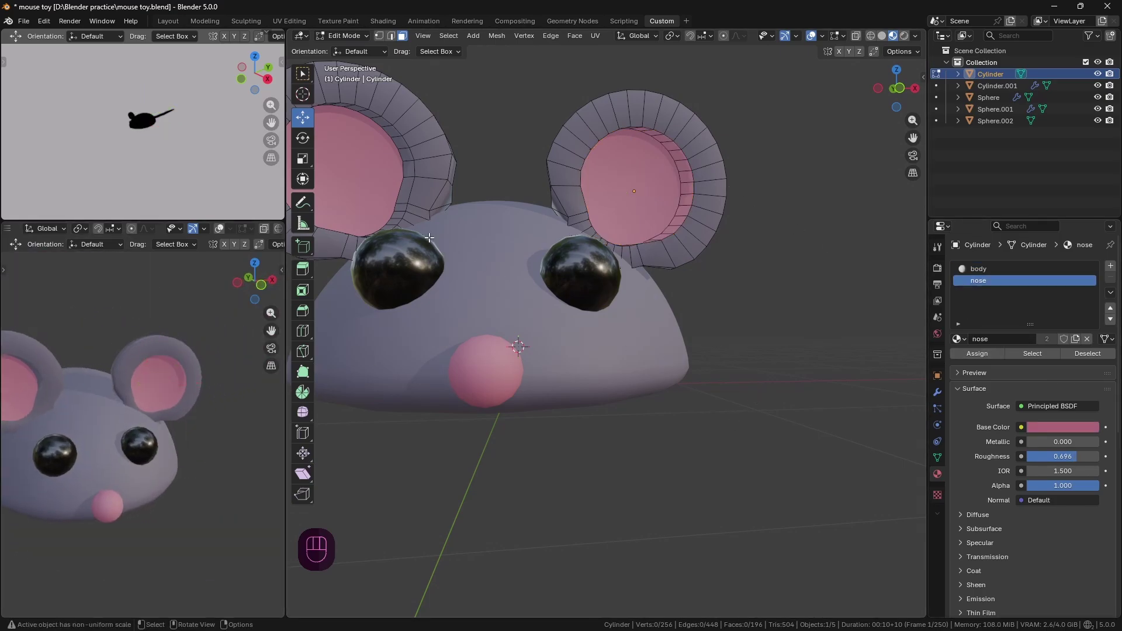
Select the face loop around the other ear's inner recess and assign the "nose" material to it.
{"action": "left_click", "coordinate": [400, 187], "text": "alt"}
{"action": "left_click", "coordinate": [680, 363]}
{"action": "middle_click_drag", "start_coordinate": [679, 363], "coordinate": [713, 360]}
{"action": "left_click", "coordinate": [586, 160], "text": "alt"}
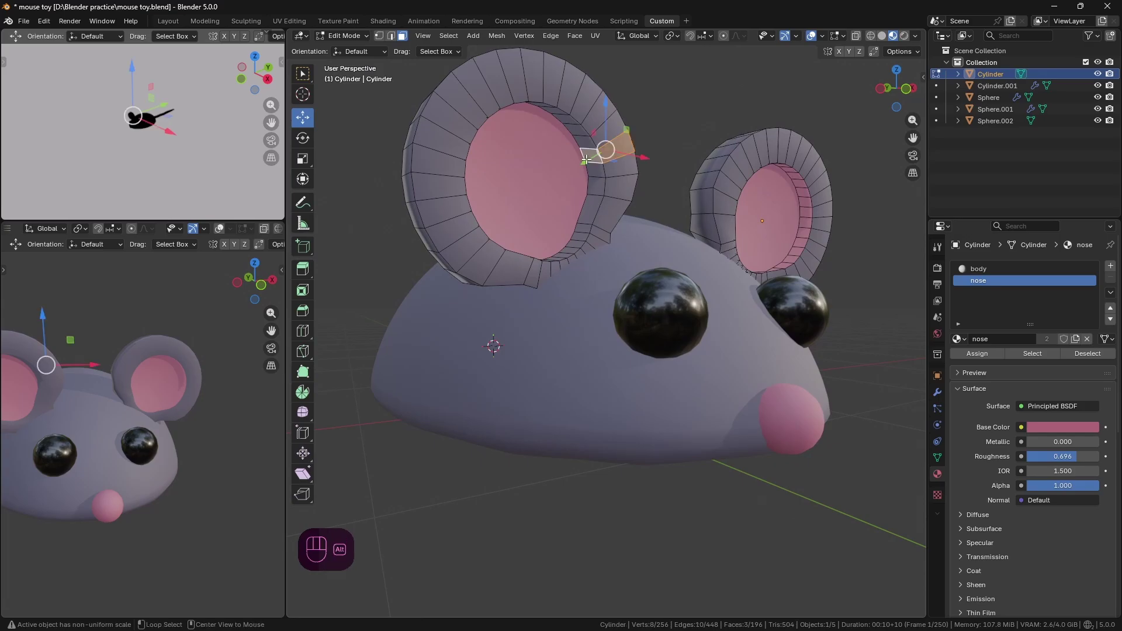
{"action": "left_click", "coordinate": [577, 136]}
{"action": "left_click", "coordinate": [595, 178], "text": "alt"}
{"action": "middle_click_drag", "start_coordinate": [586, 488], "coordinate": [601, 466]}
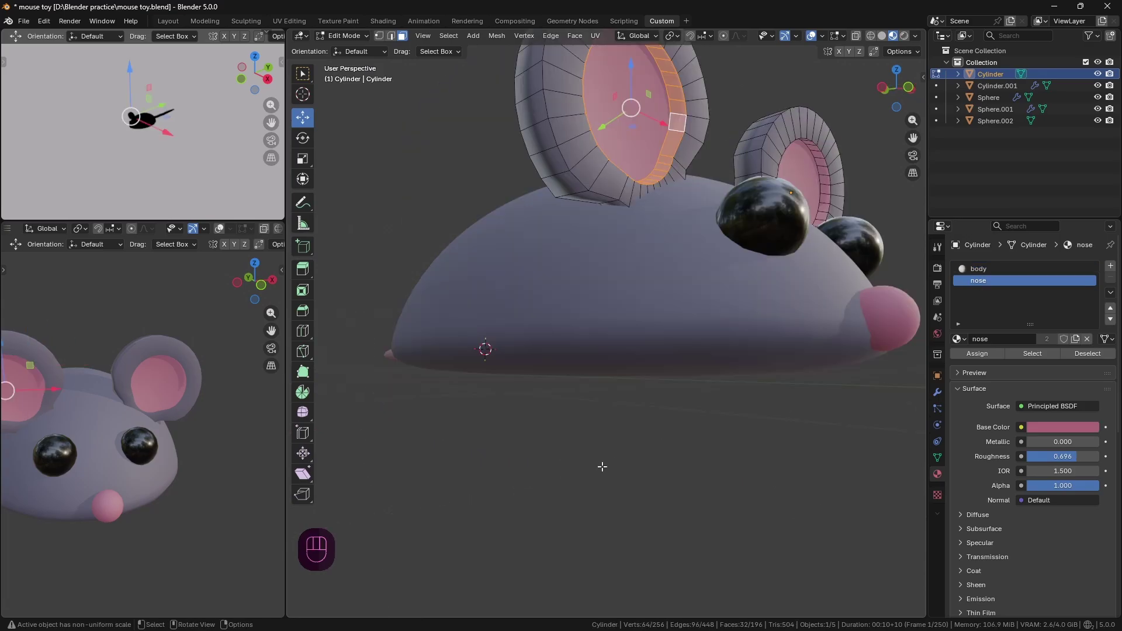
{"action": "scroll", "coordinate": [601, 465], "scroll_direction": "down", "scroll_amount": 2}
{"action": "scroll", "coordinate": [125, 465], "scroll_direction": "down", "scroll_amount": 2}
{"action": "middle_click_drag", "start_coordinate": [125, 464], "coordinate": [155, 440]}
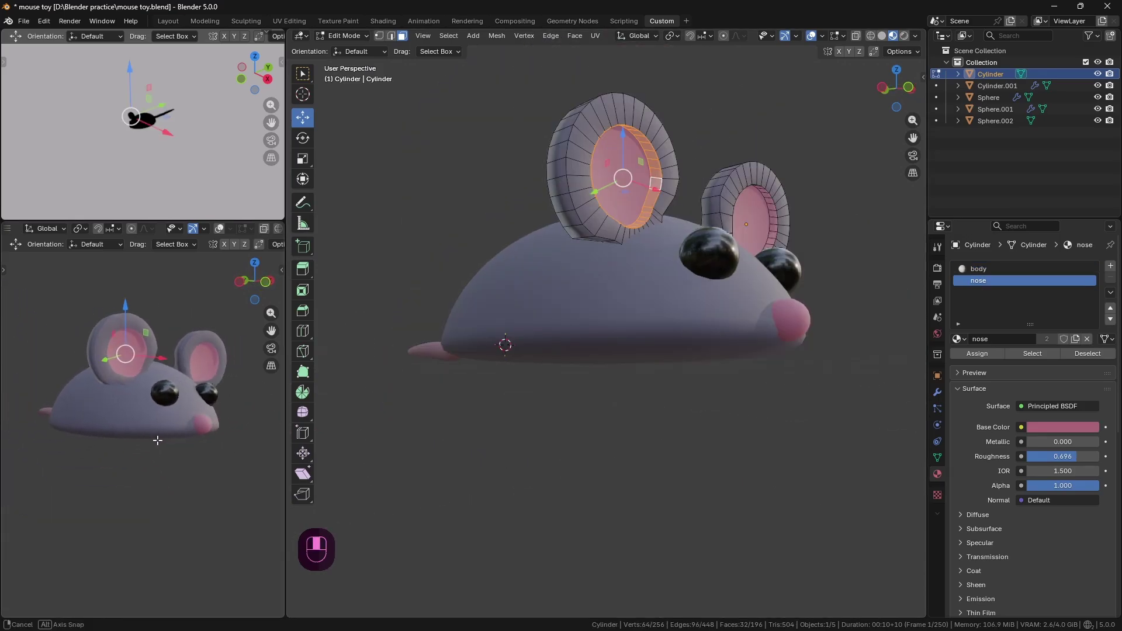
Return to Object Mode and try Subdivision Surface levels 2 and 1 on the ears.
{"action": "middle_click_drag", "start_coordinate": [567, 351], "coordinate": [607, 352]}
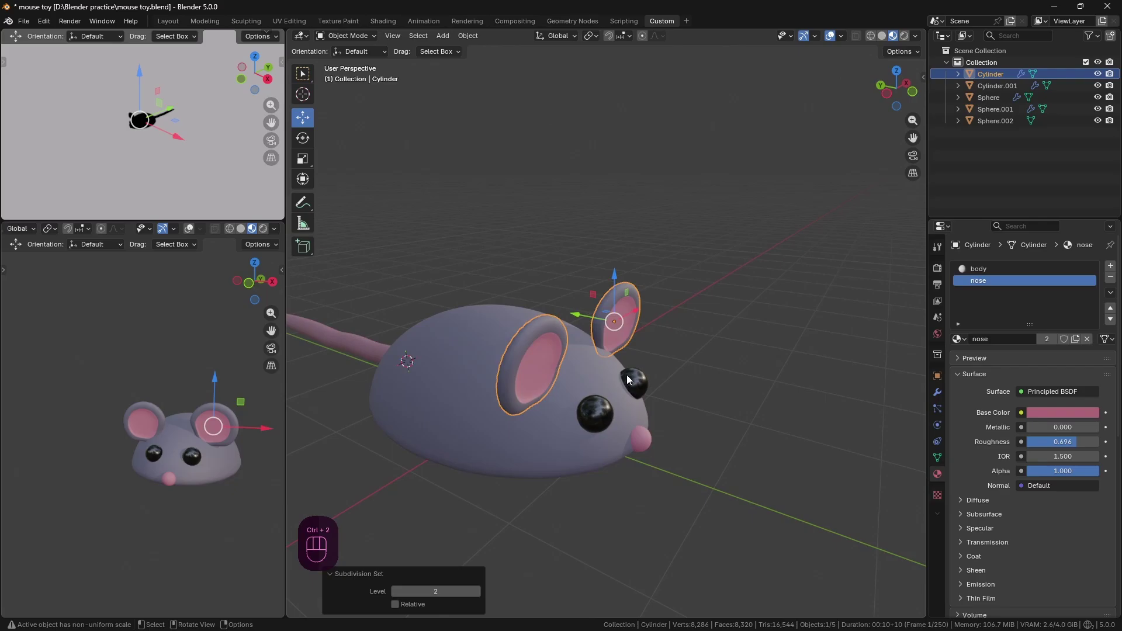
{"action": "scroll", "coordinate": [626, 380], "scroll_direction": "up", "scroll_amount": 3}
{"action": "key", "text": "ctrl+z"}
{"action": "key", "text": "ctrl+1"}
{"action": "middle_click_drag", "start_coordinate": [175, 393], "coordinate": [120, 394]}
{"action": "key", "text": "ctrl+z"}
{"action": "scroll", "coordinate": [625, 447], "scroll_direction": "down", "scroll_amount": 4}
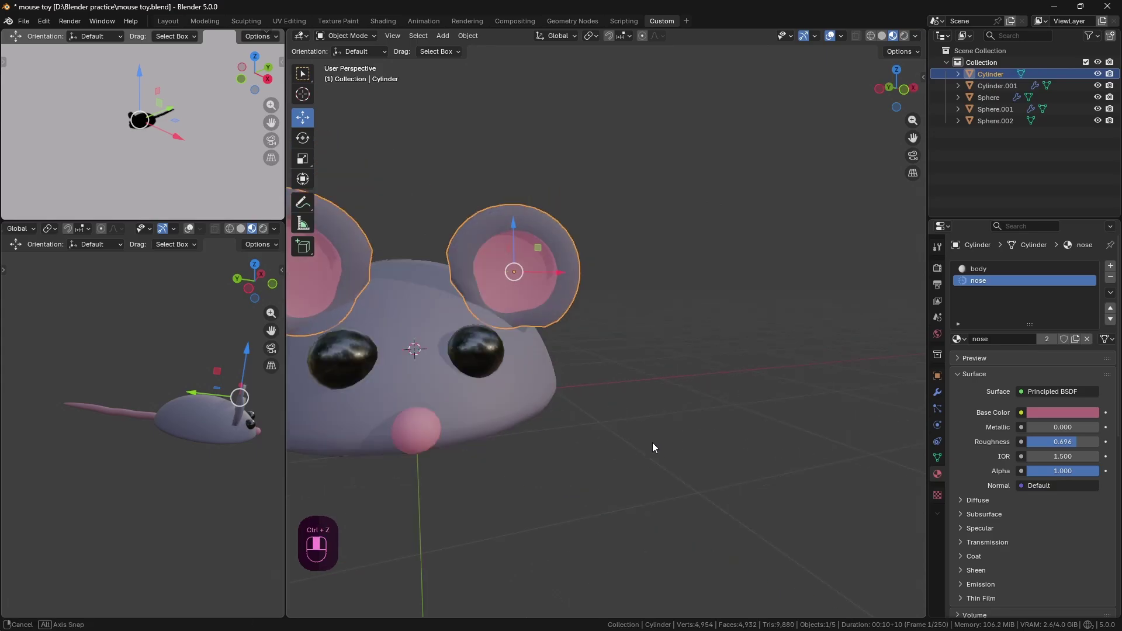
{"action": "scroll", "coordinate": [140, 409], "scroll_direction": "up", "scroll_amount": 4}
{"action": "middle_click_drag", "start_coordinate": [108, 393], "coordinate": [232, 443]}
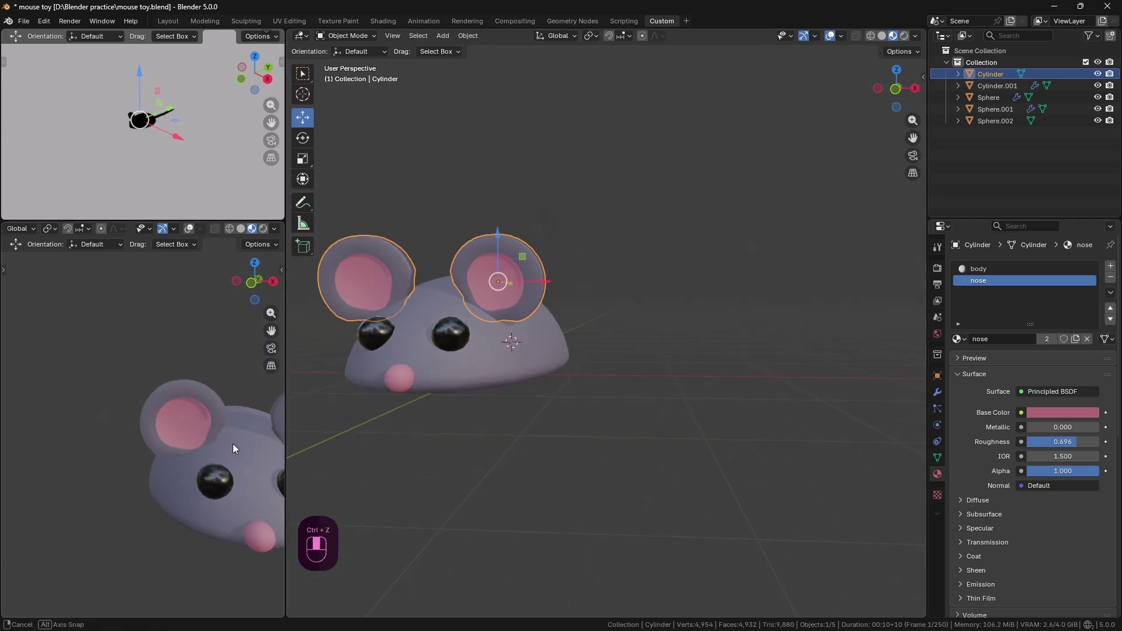
{"action": "middle_click_drag", "start_coordinate": [577, 373], "coordinate": [587, 400]}
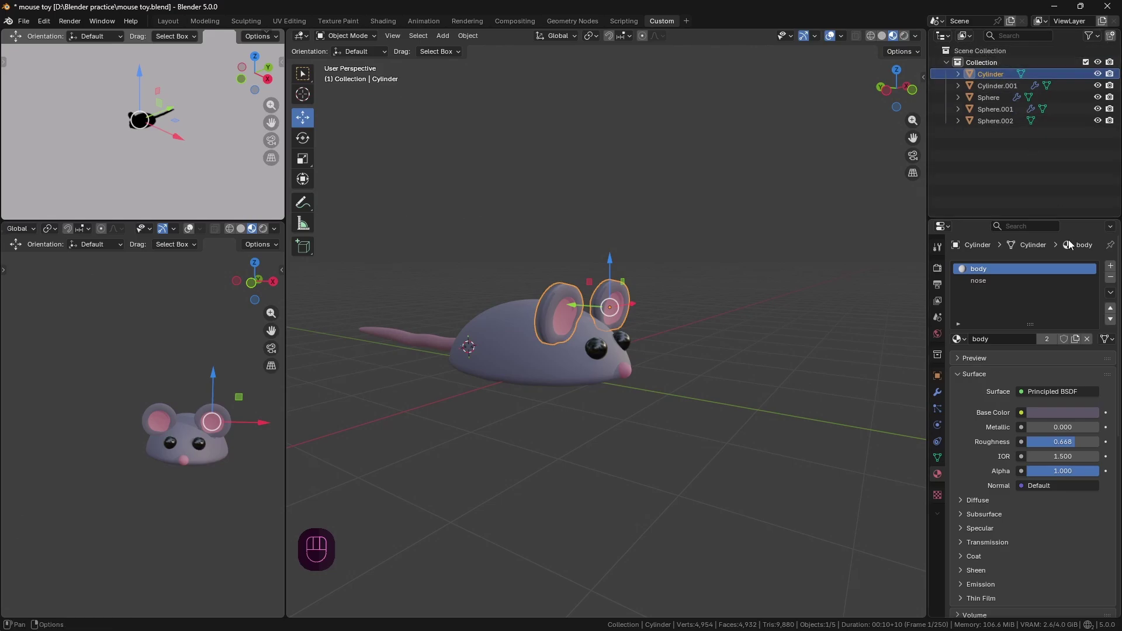
{"action": "middle_click_drag", "start_coordinate": [561, 346], "coordinate": [549, 374]}
{"action": "left_click", "coordinate": [565, 365]}
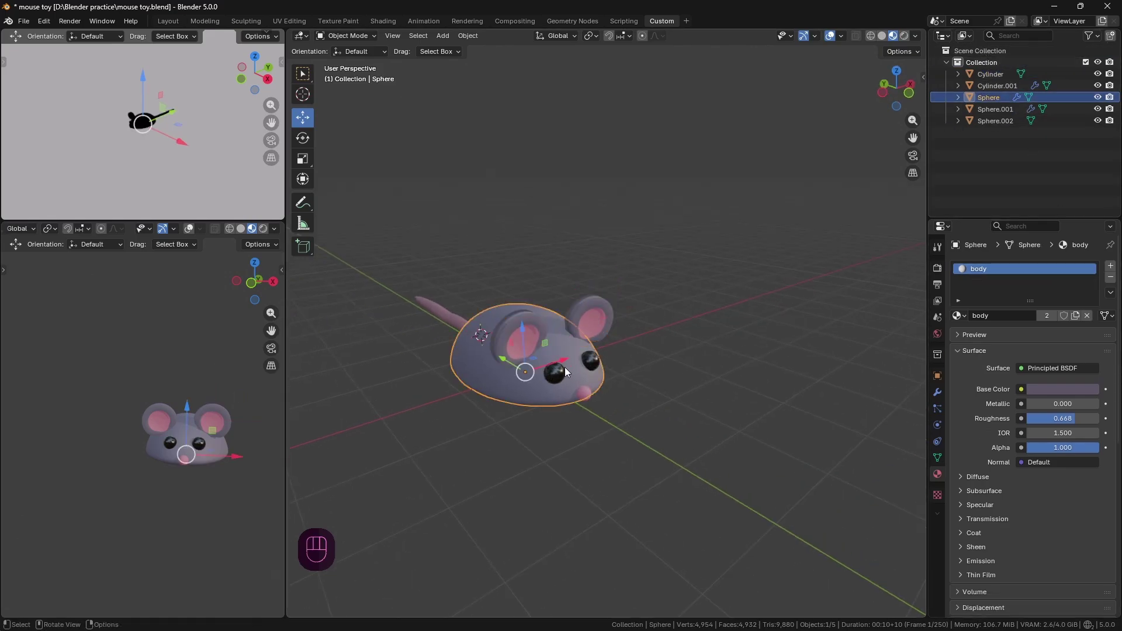
Add an area light and raise it about 3.36 m along Z above the mouse.
{"action": "key", "text": "shift+a"}
{"action": "mouse_move", "coordinate": [526, 519]}
{"action": "left_click", "coordinate": [635, 556]}
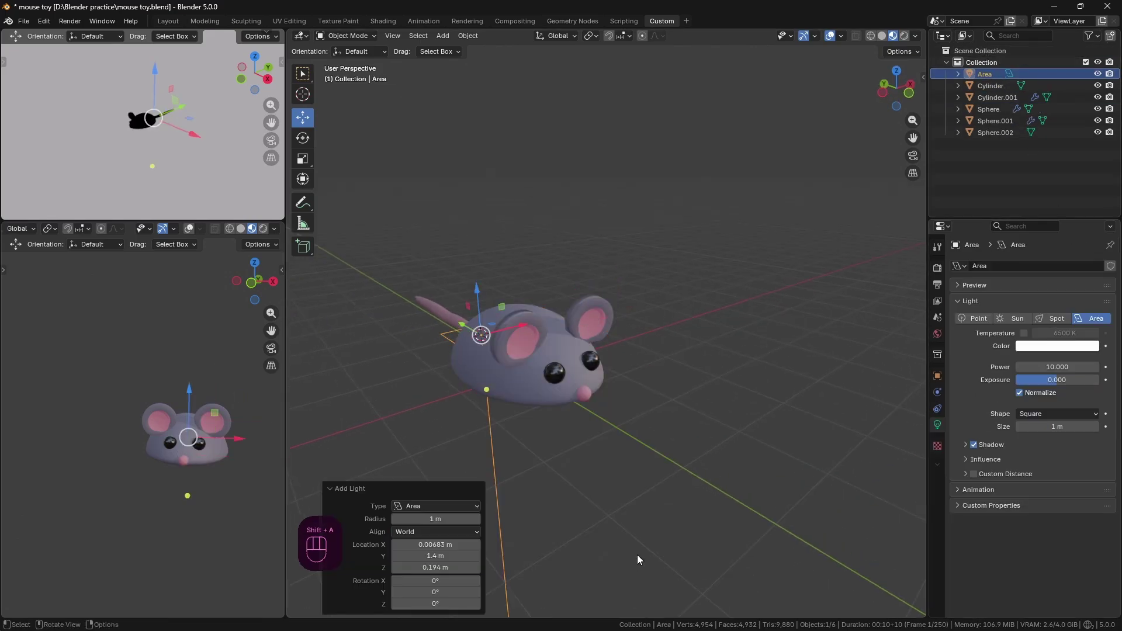
{"action": "scroll", "coordinate": [668, 504], "scroll_direction": "down", "scroll_amount": 3}
{"action": "left_click_drag", "start_coordinate": [542, 298], "coordinate": [541, 196]}
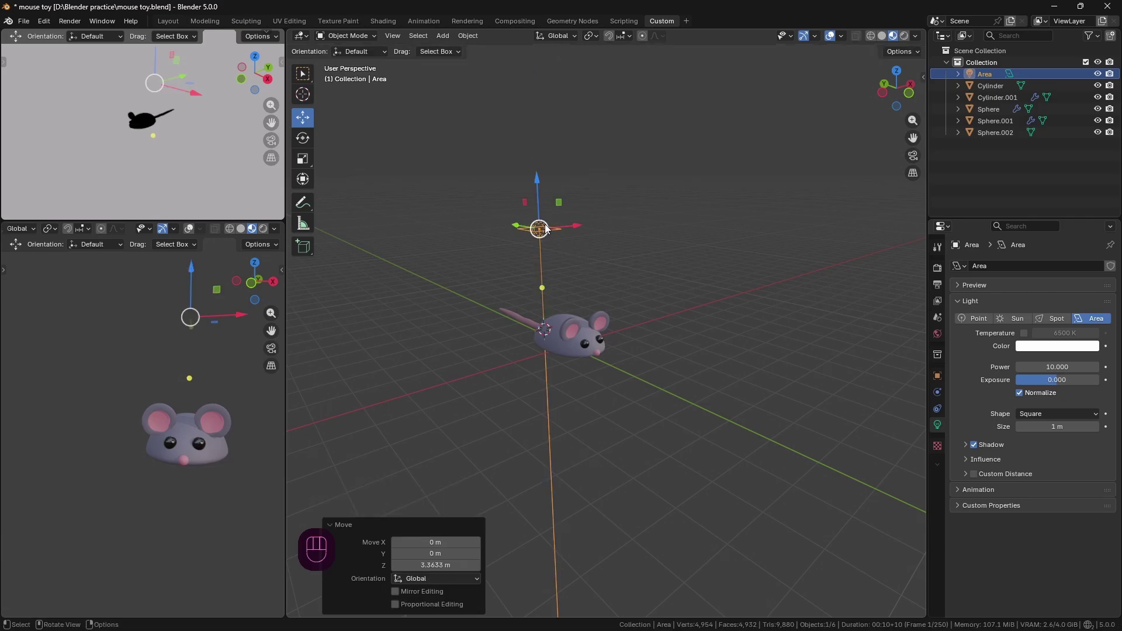
Move the area light about 3.49 m along negative Y in front of the mouse and aim it down at the body.
{"action": "middle_click_drag", "start_coordinate": [541, 196], "coordinate": [752, 319]}
{"action": "left_click_drag", "start_coordinate": [531, 293], "coordinate": [752, 317]}
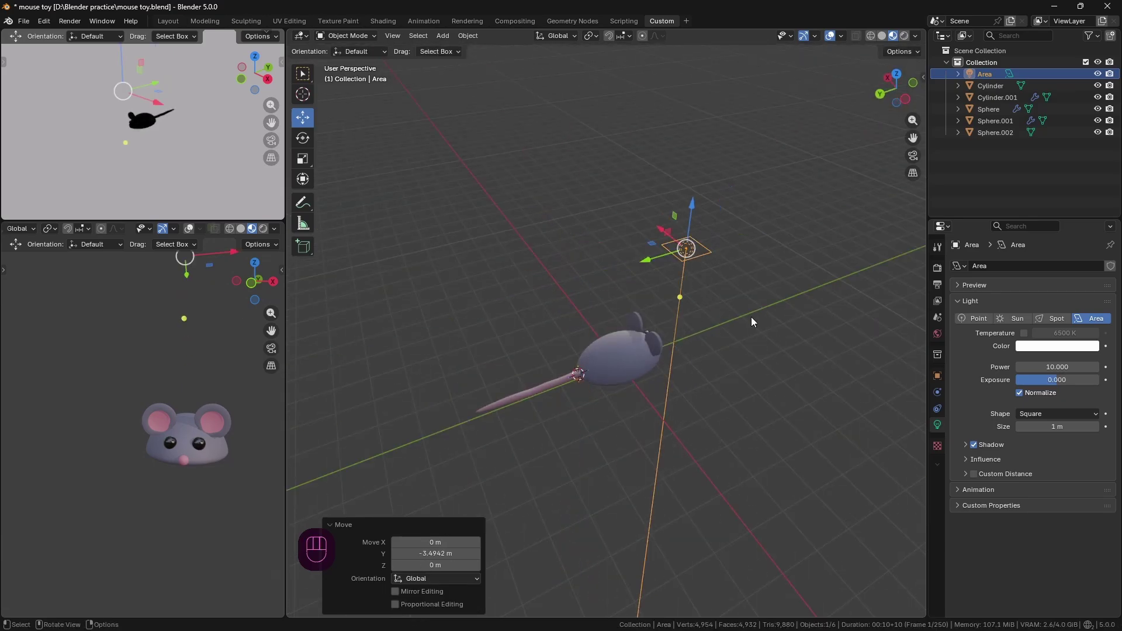
{"action": "middle_click_drag", "start_coordinate": [751, 317], "coordinate": [698, 276]}
{"action": "left_click_drag", "start_coordinate": [662, 288], "coordinate": [587, 351]}
Set the area light's power to 300 and its color to a very pale pink.
{"action": "left_click_drag", "start_coordinate": [1056, 367], "coordinate": [1076, 368]}
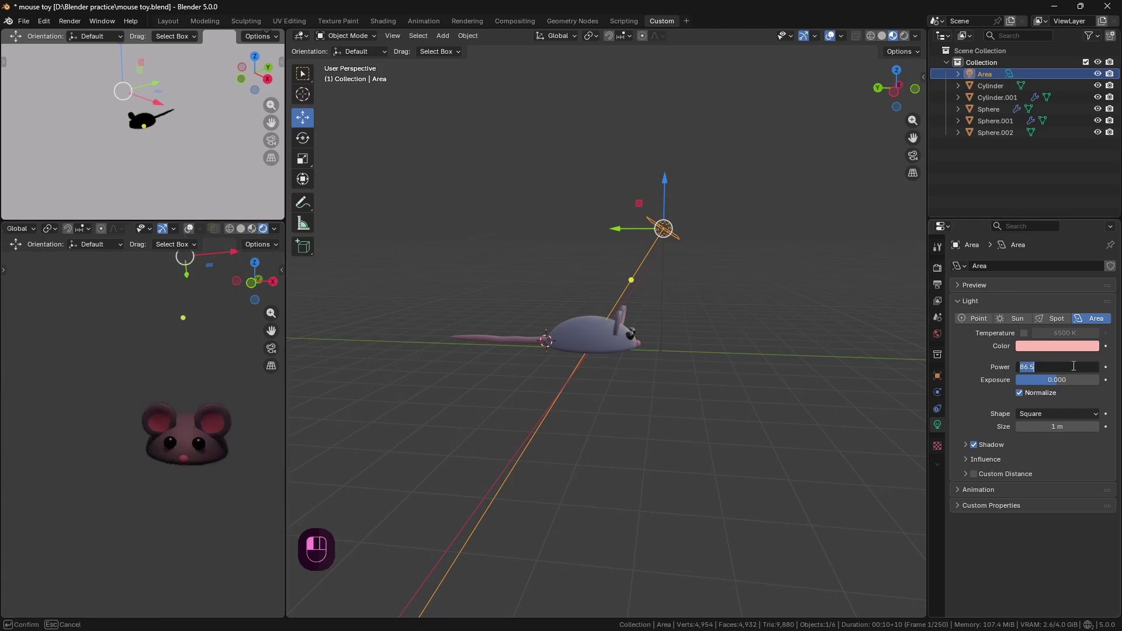
{"action": "type", "text": "300"}
{"action": "key", "text": "Return"}
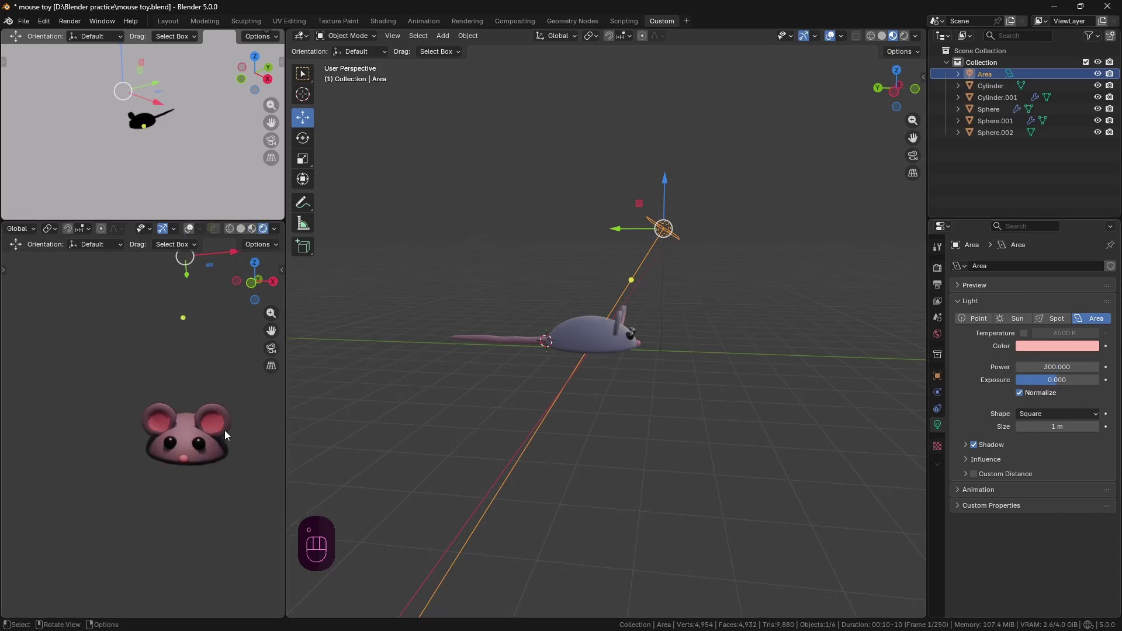
{"action": "scroll", "coordinate": [224, 430], "scroll_direction": "up", "scroll_amount": 4}
{"action": "mouse_move", "coordinate": [191, 432]}
{"action": "middle_mouse_down", "text": "shift"}
{"action": "mouse_move", "coordinate": [117, 428]}
{"action": "mouse_move", "coordinate": [199, 428]}
{"action": "middle_mouse_up", "text": "shift"}
{"action": "left_click", "coordinate": [1056, 346]}
{"action": "left_click_drag", "start_coordinate": [1049, 211], "coordinate": [1038, 200]}
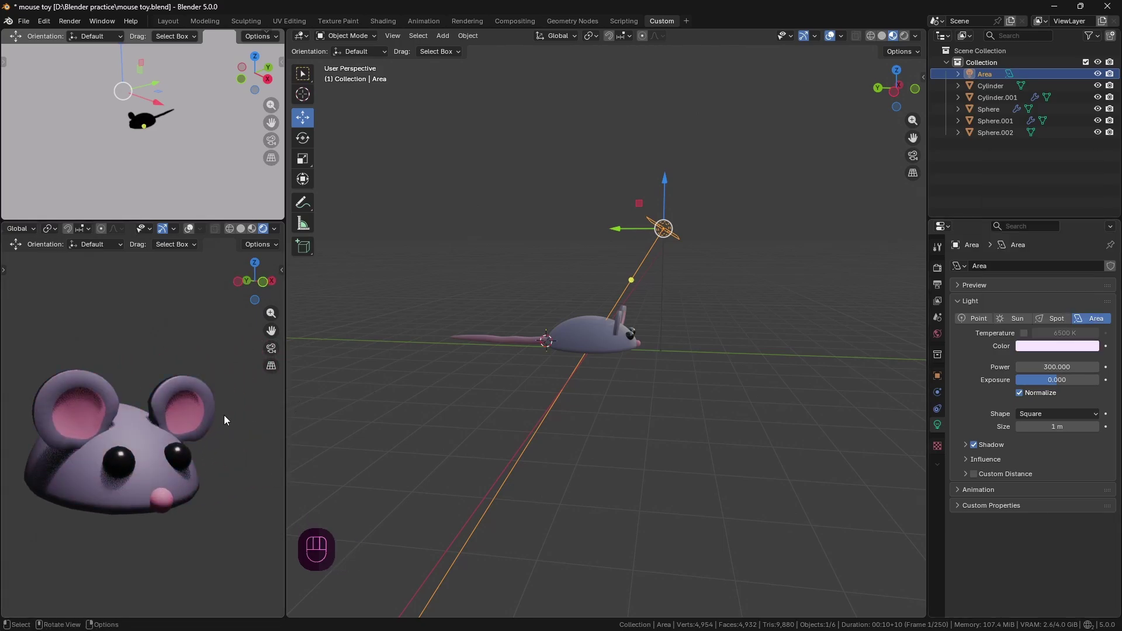
Set the area light's color to a light peach (#FFC9B9).
{"action": "middle_click_drag", "start_coordinate": [215, 437], "coordinate": [273, 380], "text": "shift"}
{"action": "left_click", "coordinate": [1040, 348]}
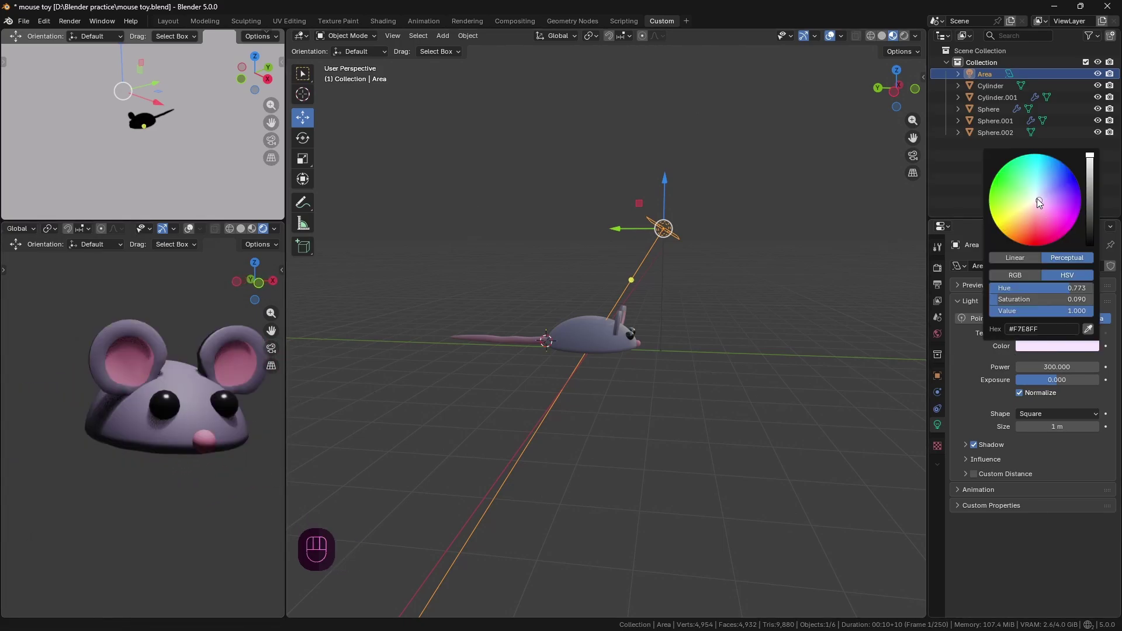
{"action": "left_click_drag", "start_coordinate": [1038, 202], "coordinate": [1029, 209]}
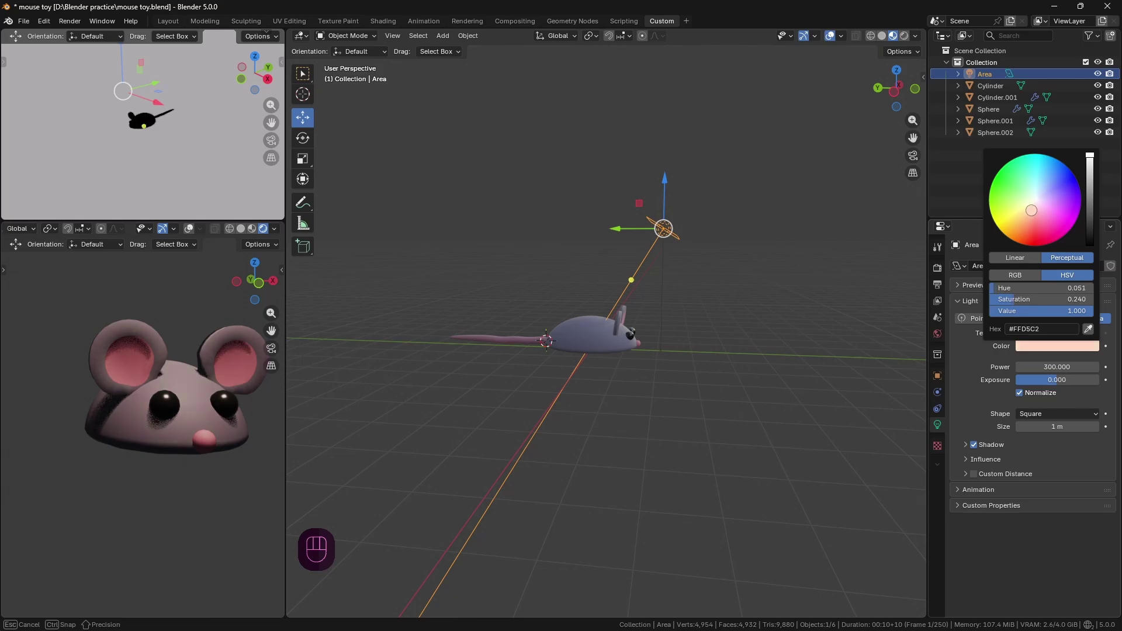
{"action": "scroll", "coordinate": [172, 418], "scroll_direction": "down", "scroll_amount": 3}
{"action": "middle_click_drag", "start_coordinate": [172, 420], "coordinate": [179, 442]}
{"action": "scroll", "coordinate": [196, 442], "scroll_direction": "up", "scroll_amount": 1}
Duplicate the area light and move the copy about 1.88 m along negative X beside the mouse.
{"action": "middle_click_drag", "start_coordinate": [688, 412], "coordinate": [721, 405]}
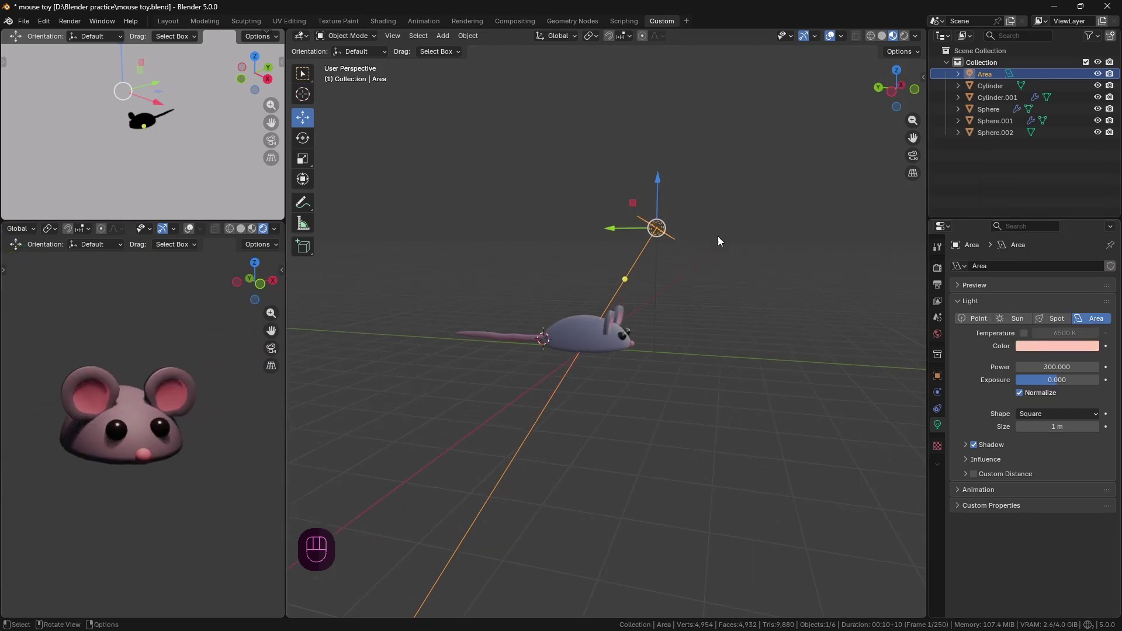
{"action": "key", "text": "shift+d"}
{"action": "key", "text": "x"}
{"action": "middle_click_drag", "start_coordinate": [737, 253], "coordinate": [530, 276], "text": "alt"}
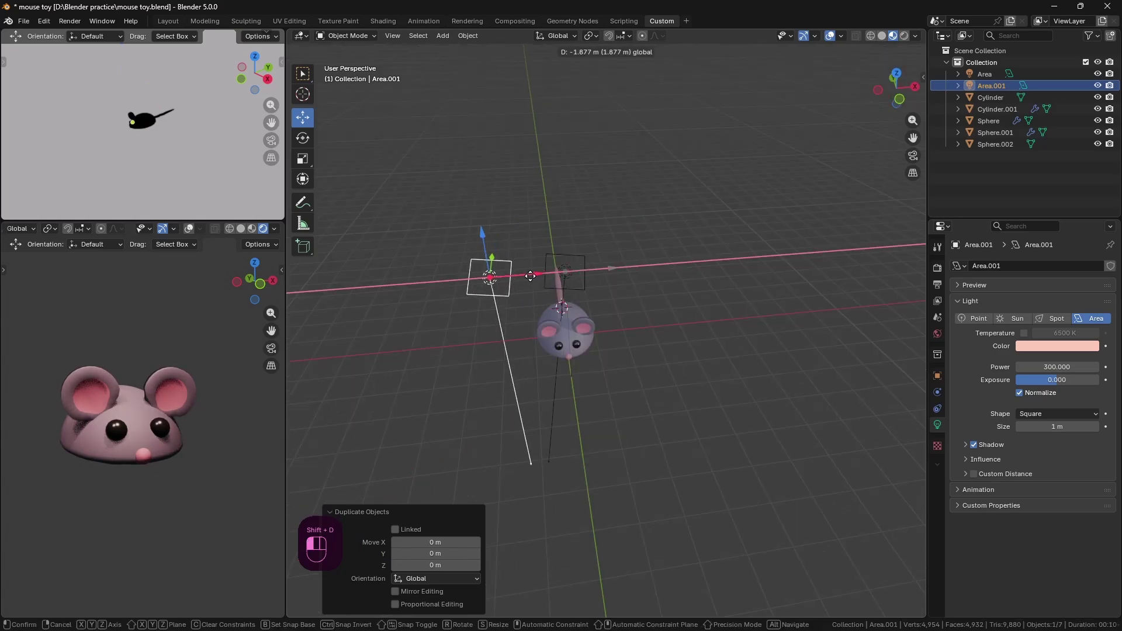
{"action": "left_click", "coordinate": [530, 276]}
Set the duplicated area light's color to blue-violet and adjust its height along Z.
{"action": "left_click", "coordinate": [1051, 348]}
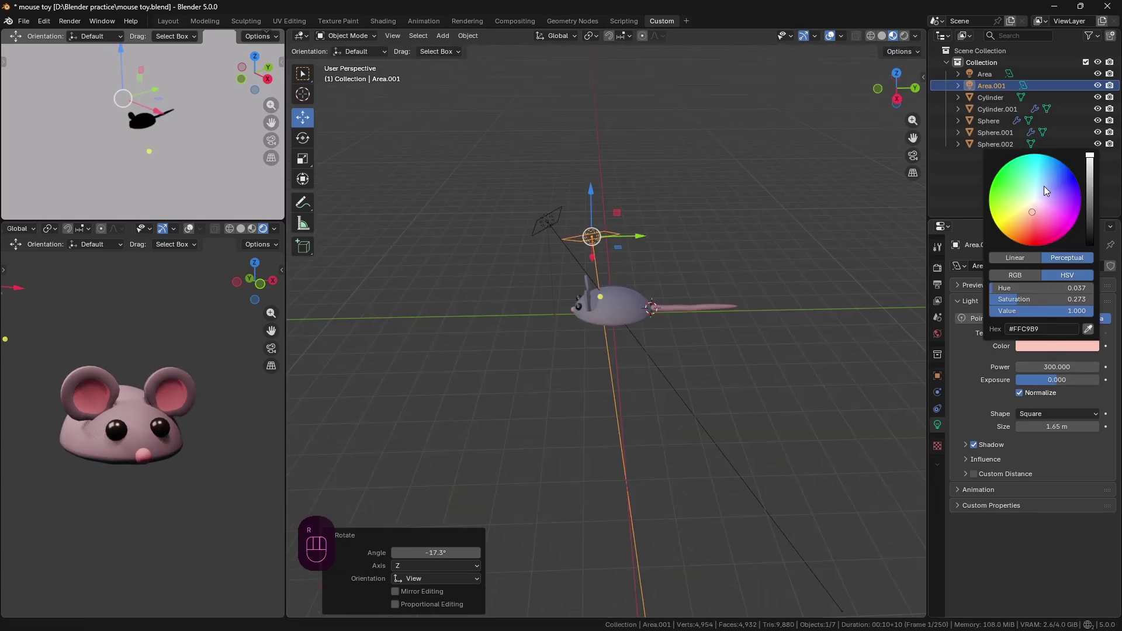
{"action": "left_click", "coordinate": [1044, 186]}
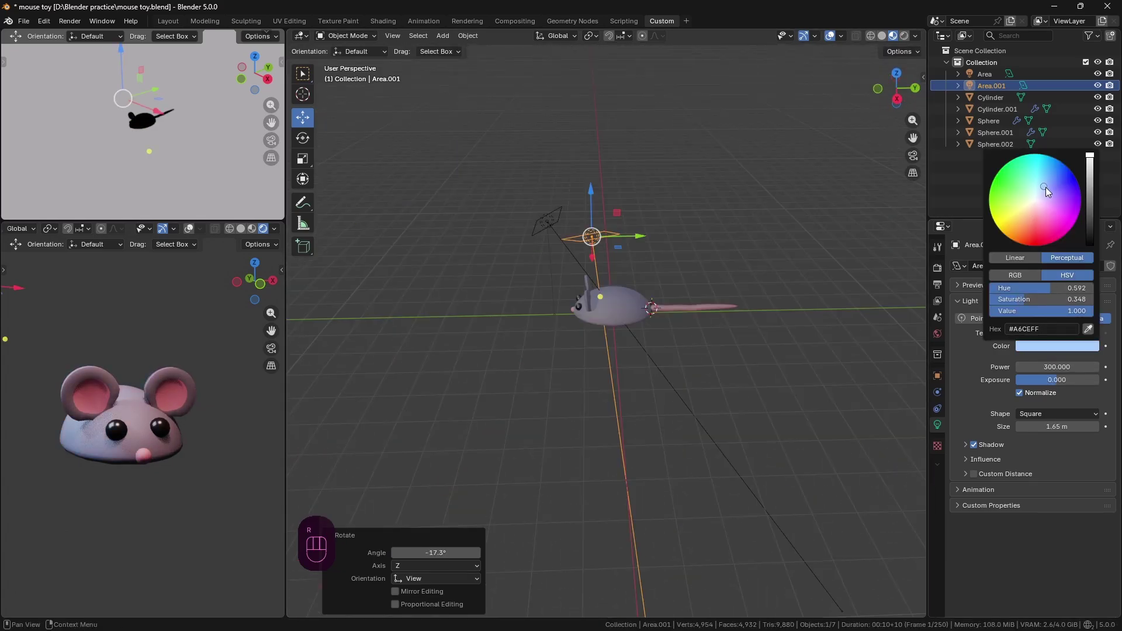
{"action": "left_click_drag", "start_coordinate": [1046, 187], "coordinate": [1053, 188]}
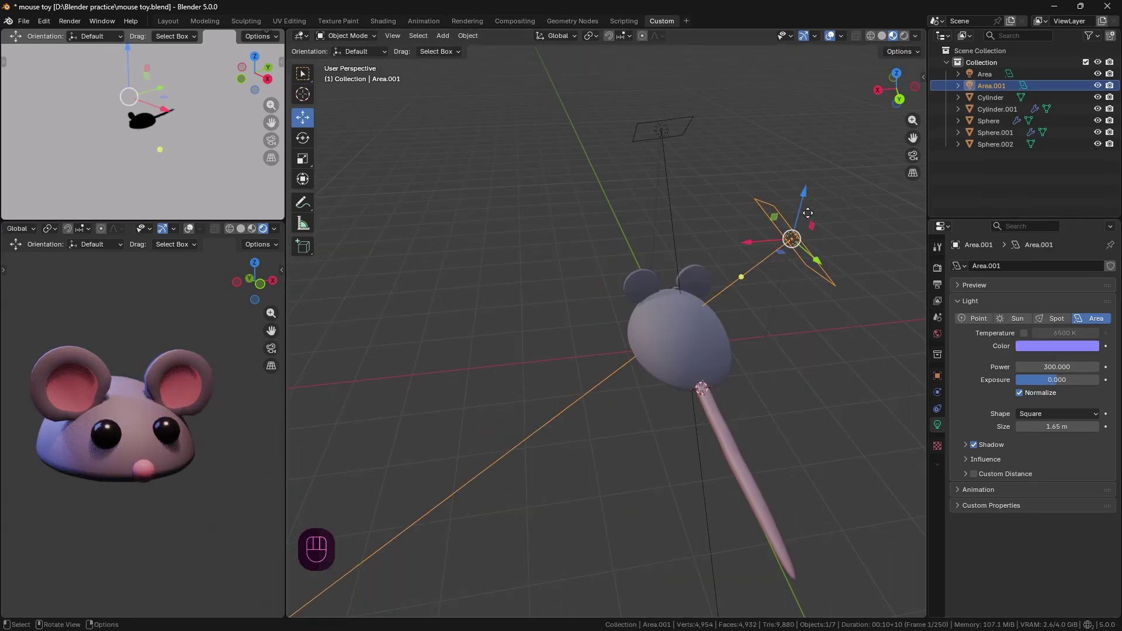
{"action": "key", "text": "g"}
{"action": "key", "text": "z"}
{"action": "left_click", "coordinate": [862, 258]}
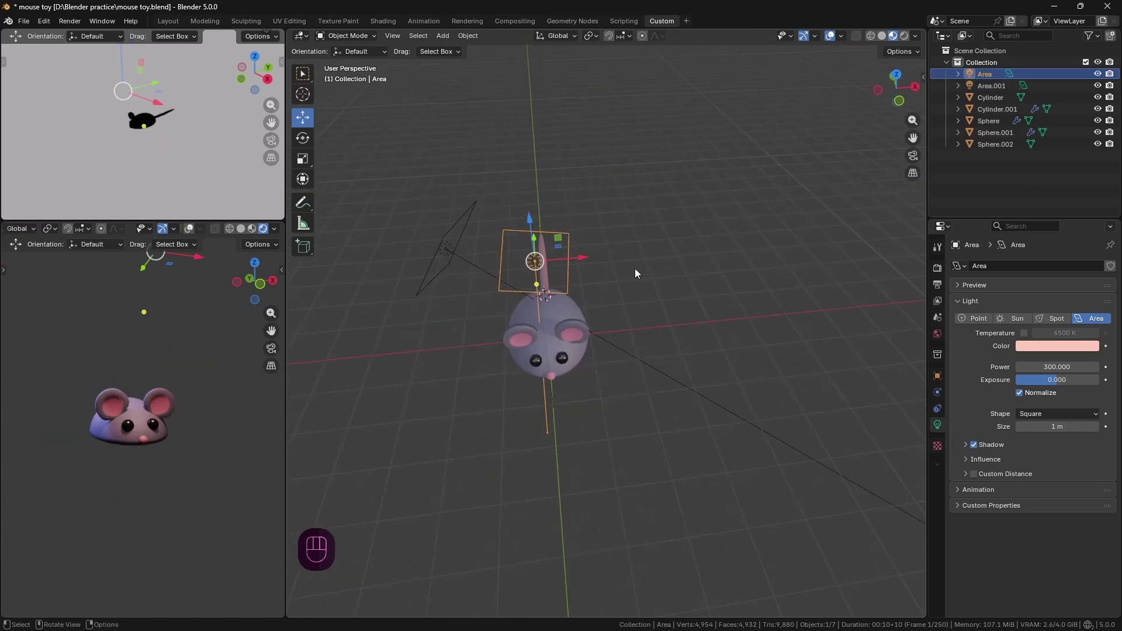
Move the peach area light along X to the side of the mouse opposite the violet light.
{"action": "key", "text": "g"}
{"action": "key", "text": "x"}
{"action": "left_click", "coordinate": [577, 244]}
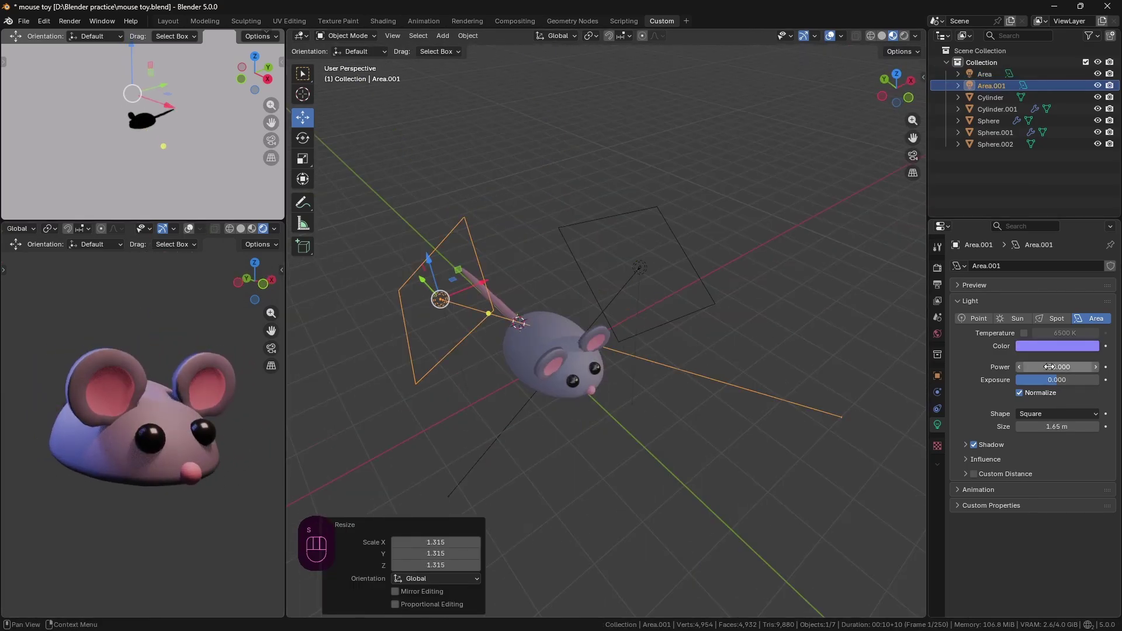
Try a different power for the violet area light, undo it, and set the light's exposure to 1.
{"action": "left_click_drag", "start_coordinate": [1049, 366], "coordinate": [1065, 366]}
{"action": "key", "text": "ctrl+z"}
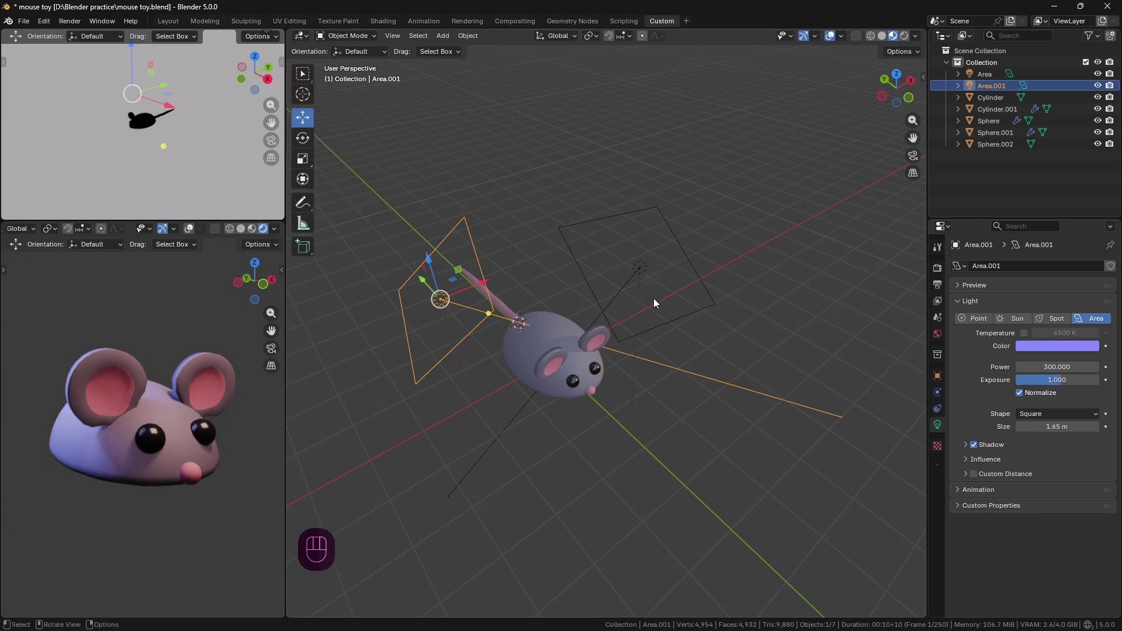
Set the other area light's color to a soft pink and lower it about 0.58 m along Z.
{"action": "left_click", "coordinate": [653, 301]}
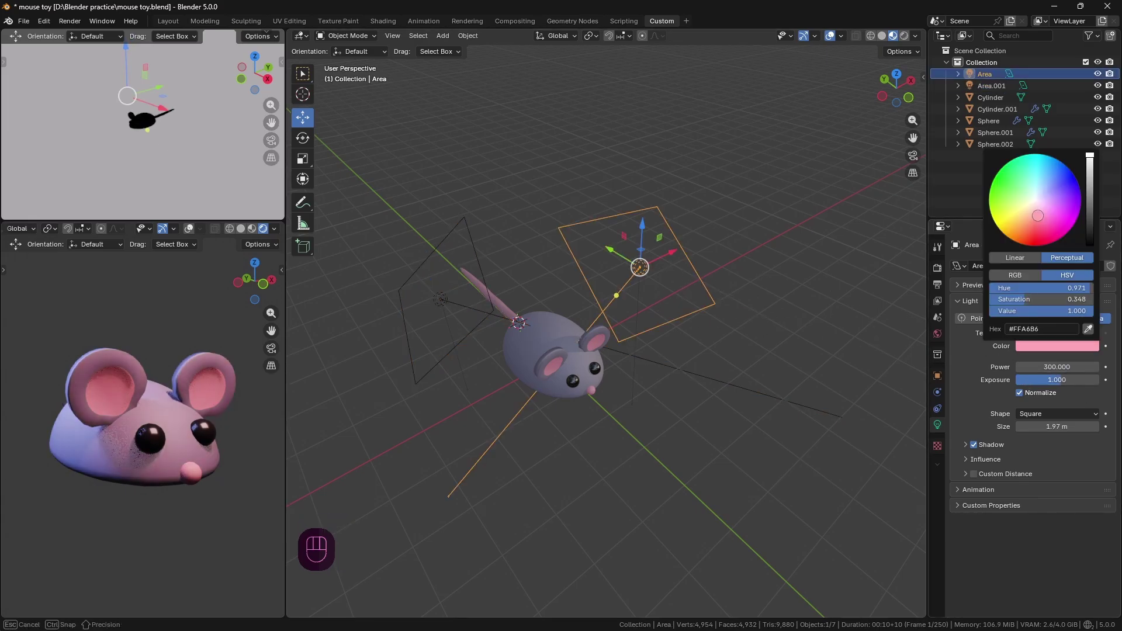
{"action": "left_click_drag", "start_coordinate": [1037, 216], "coordinate": [1033, 214]}
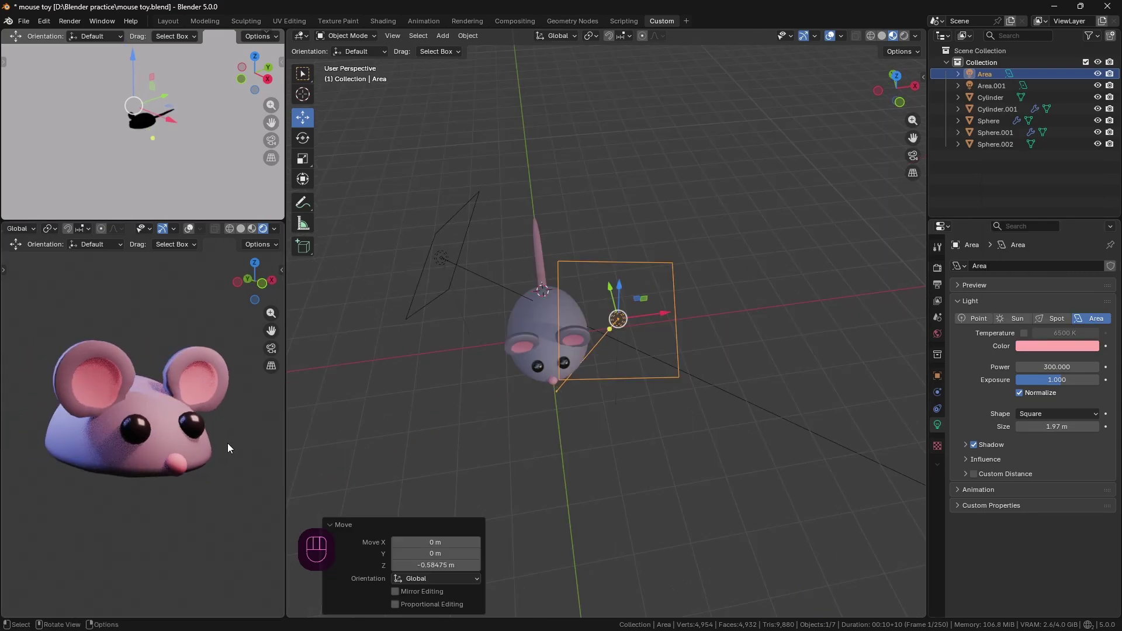
{"action": "mouse_move", "coordinate": [227, 442]}
{"action": "middle_mouse_down"}
{"action": "mouse_move", "coordinate": [238, 443]}
{"action": "mouse_move", "coordinate": [227, 444]}
{"action": "middle_mouse_up"}
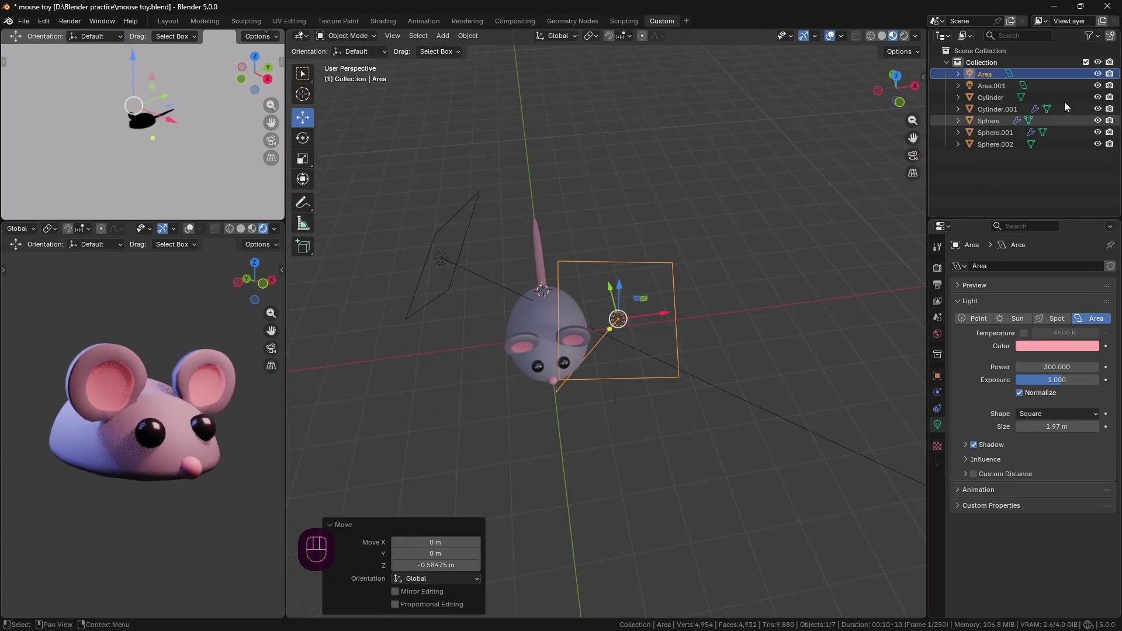
Show the main viewport in rendered shading and deselect the pink area light.
{"action": "left_click", "coordinate": [904, 36]}
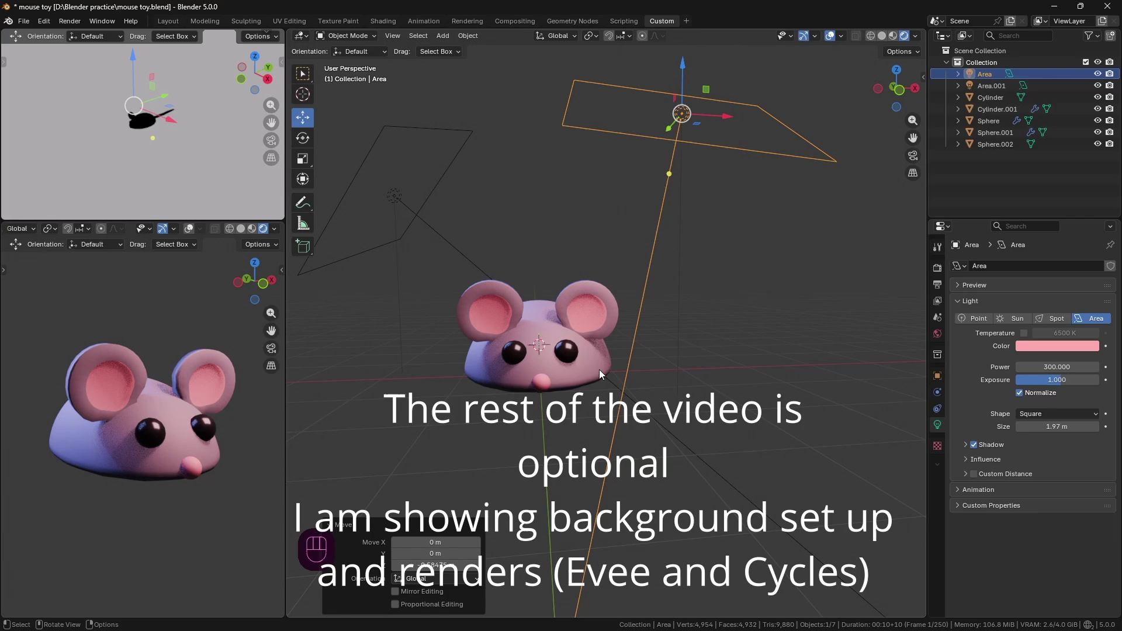
{"action": "middle_click_drag", "start_coordinate": [598, 369], "coordinate": [597, 430]}
{"action": "left_click", "coordinate": [597, 430]}
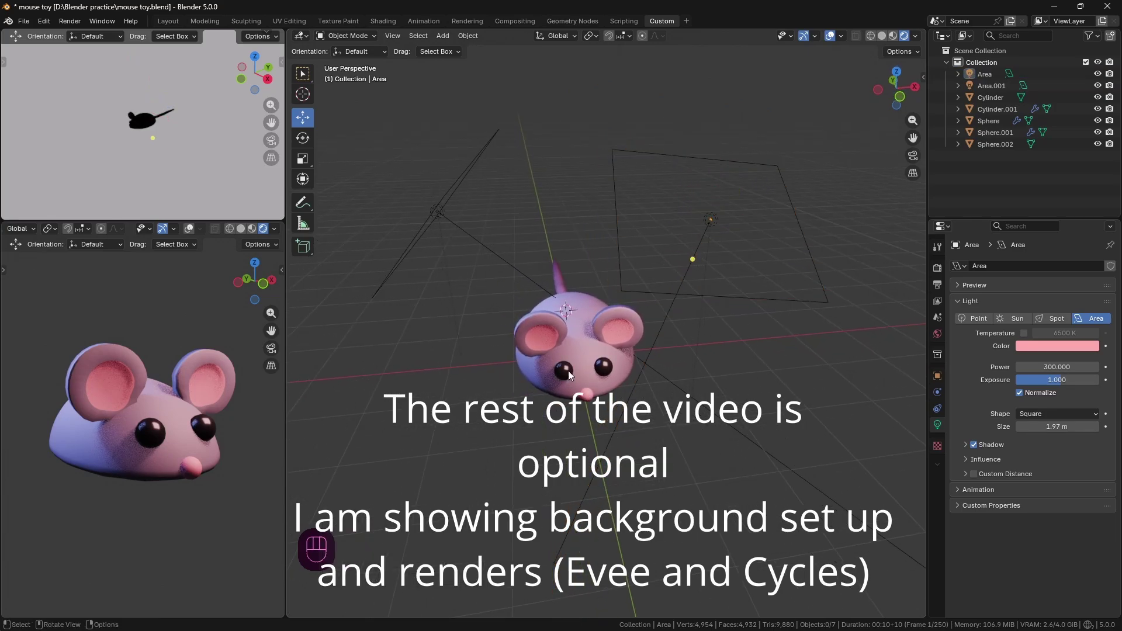
Snap the 3D cursor from the base of the tail to the world origin.
{"action": "middle_click_drag", "start_coordinate": [568, 370], "coordinate": [563, 397]}
{"action": "key", "text": "shift+s"}
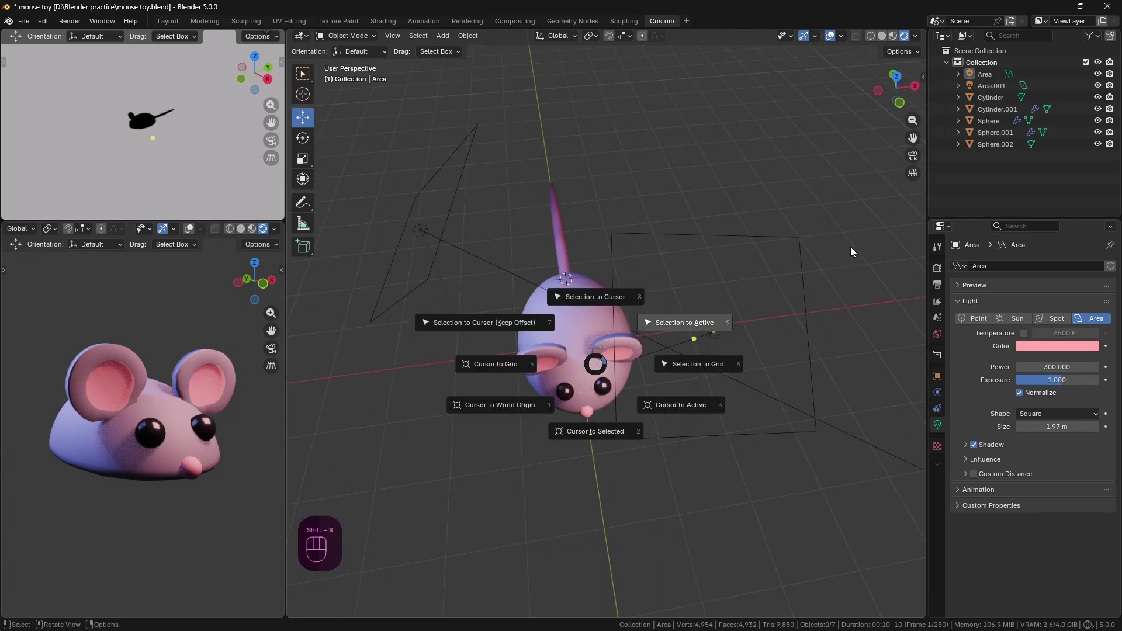
{"action": "key", "text": "shift+s"}
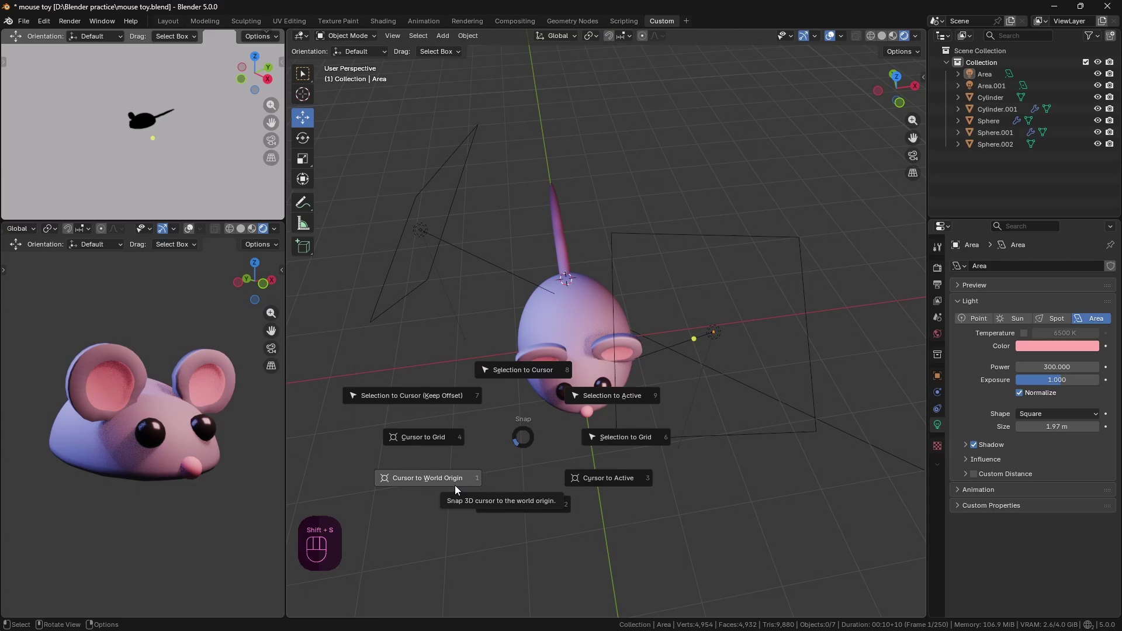
{"action": "left_click", "coordinate": [455, 485]}
Add a plane at the world origin and scale it up about 6.1 times as a floor under the mouse.
{"action": "scroll", "coordinate": [546, 374], "scroll_direction": "down", "scroll_amount": 2}
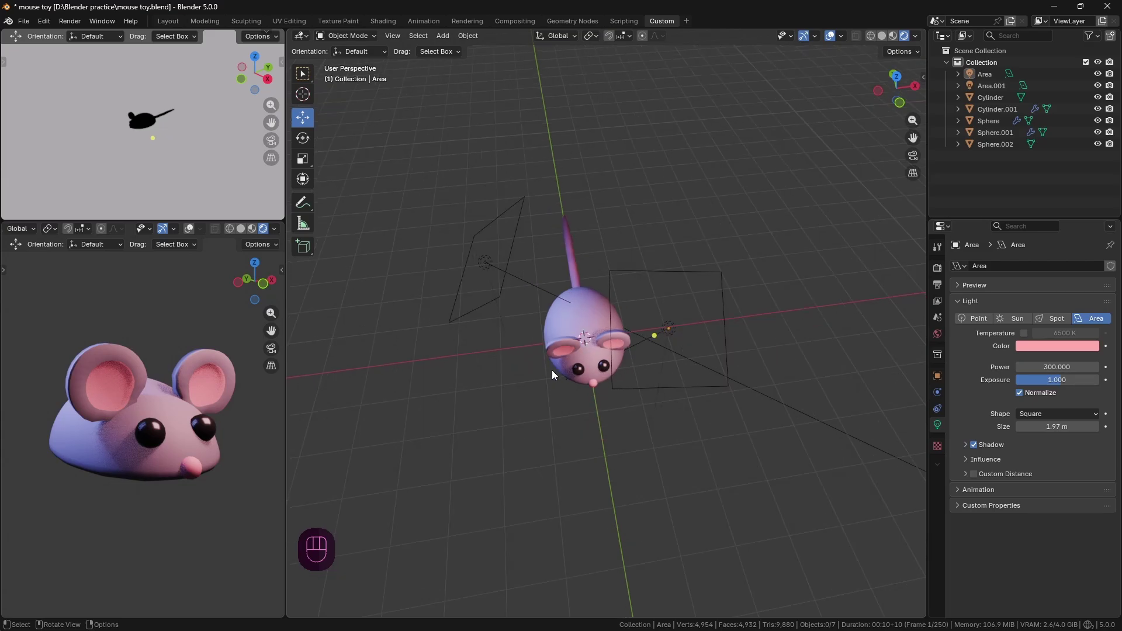
{"action": "key", "text": "shift+a"}
{"action": "mouse_move", "coordinate": [523, 228]}
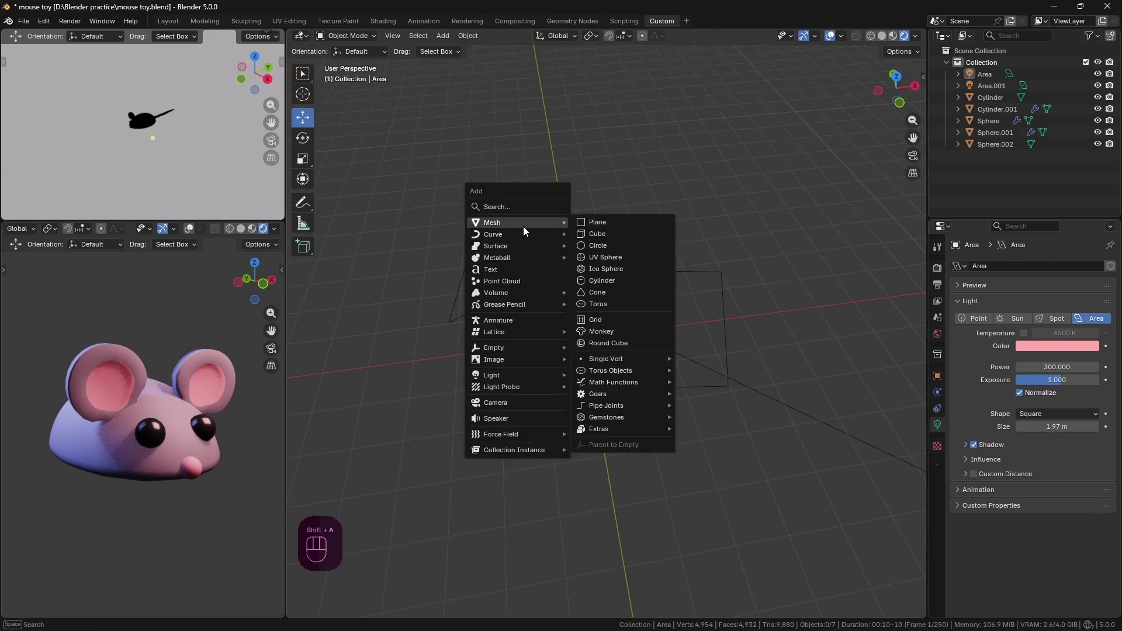
{"action": "left_click", "coordinate": [658, 220]}
{"action": "key", "text": "s"}
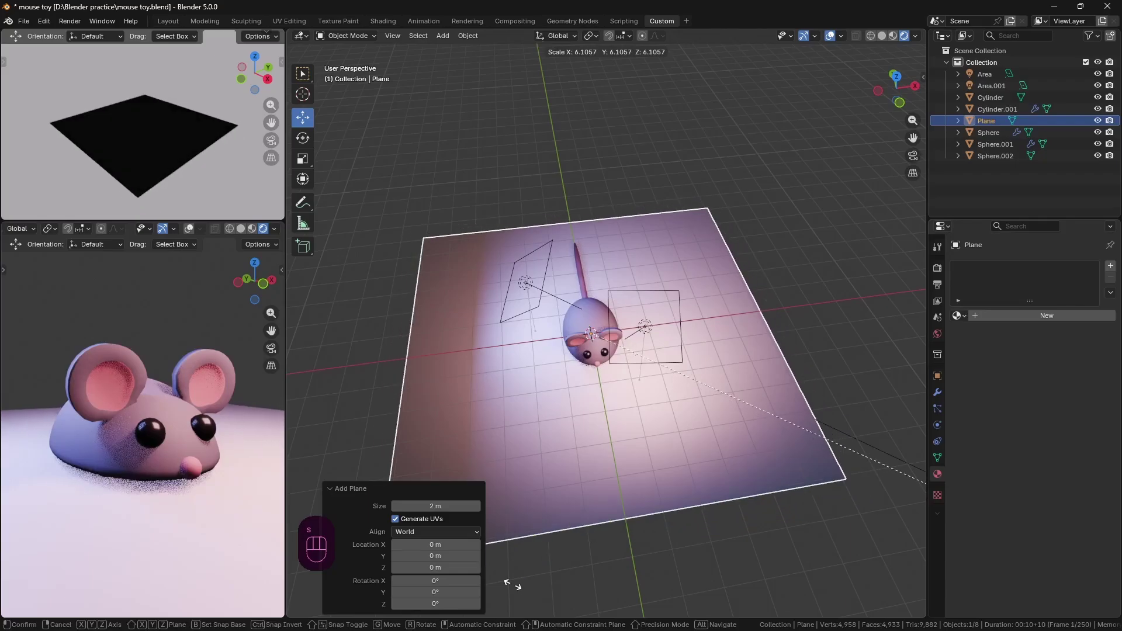
{"action": "left_click", "coordinate": [512, 584]}
In Edit Mode, extrude the plane's edge behind the mouse about 6.96 m up along Z to form a back wall.
{"action": "left_click", "coordinate": [344, 36]}
{"action": "left_click", "coordinate": [356, 61]}
{"action": "left_click", "coordinate": [391, 35]}
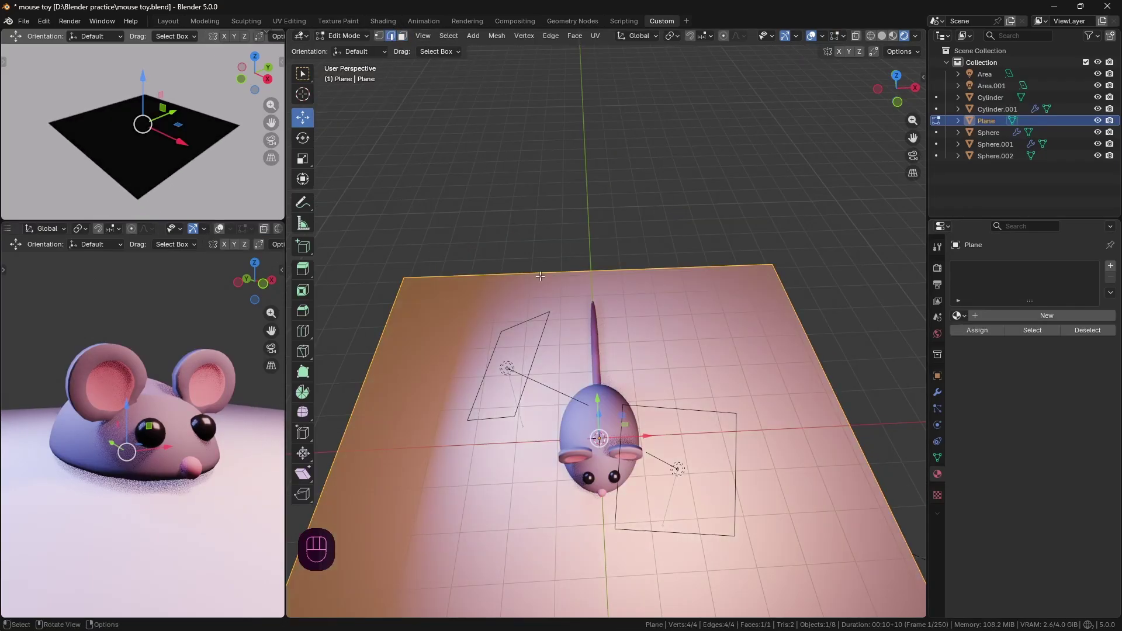
{"action": "left_click", "coordinate": [541, 266]}
{"action": "key", "text": "e"}
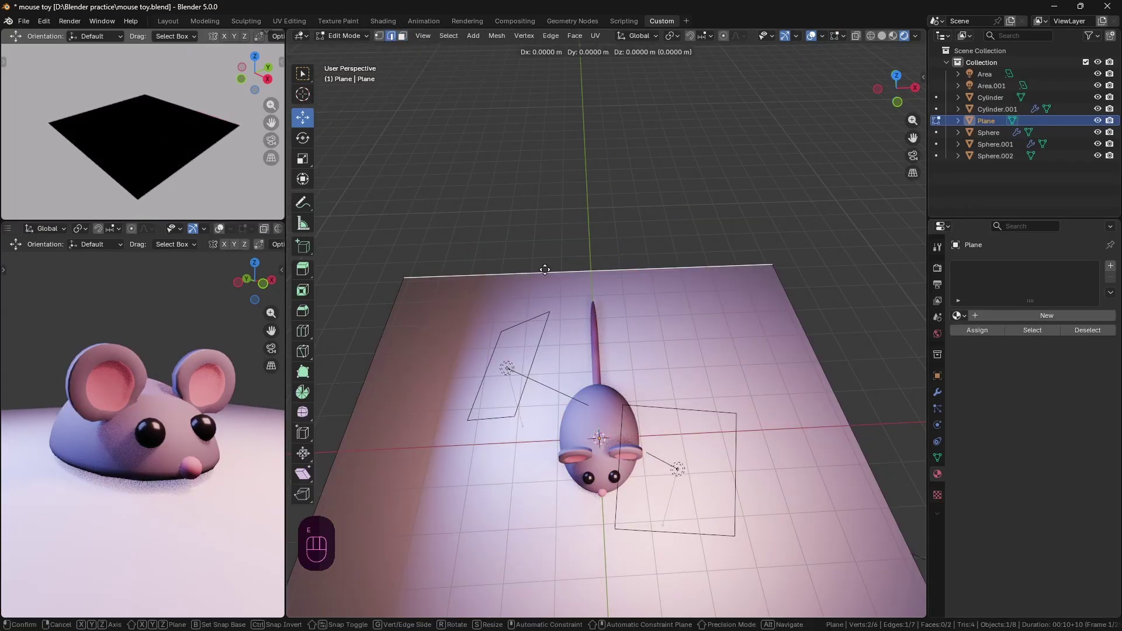
{"action": "key", "text": "z"}
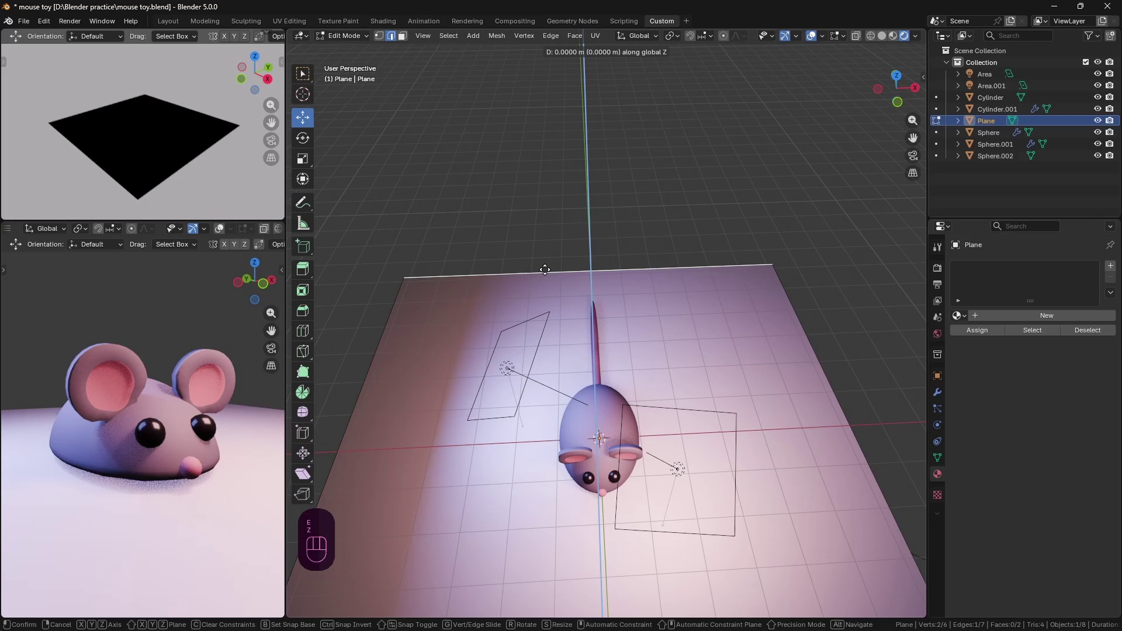
{"action": "left_click", "coordinate": [544, 117]}
{"action": "middle_click_drag", "start_coordinate": [543, 117], "coordinate": [669, 316]}
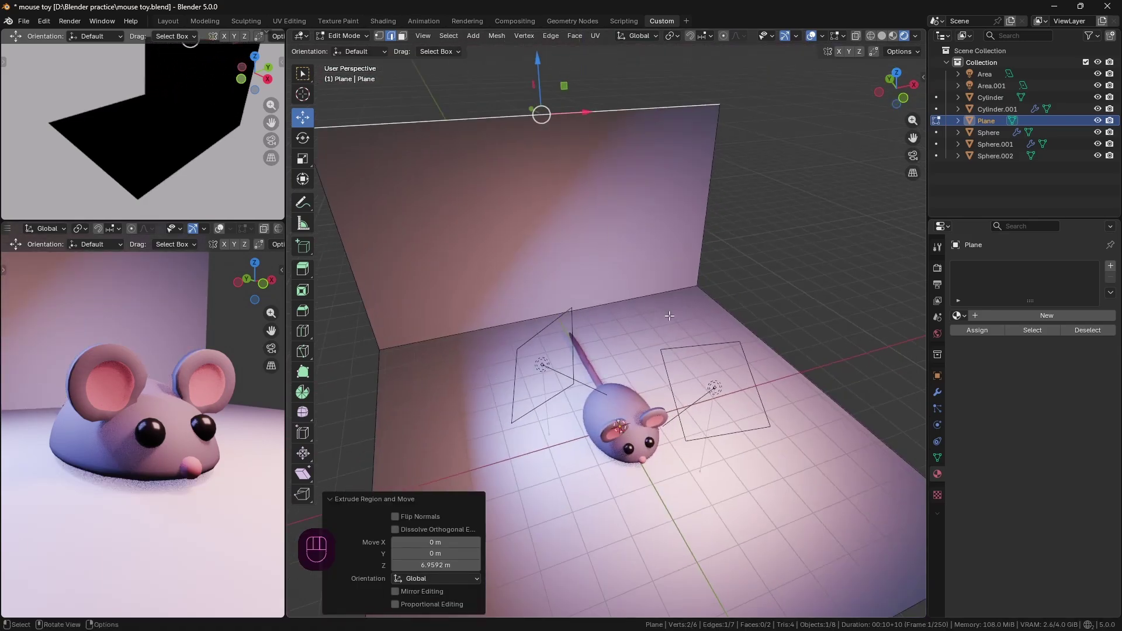
Bevel the edge between the floor and back wall with a width of about 0.417 m and 7 segments.
{"action": "left_click", "coordinate": [598, 307]}
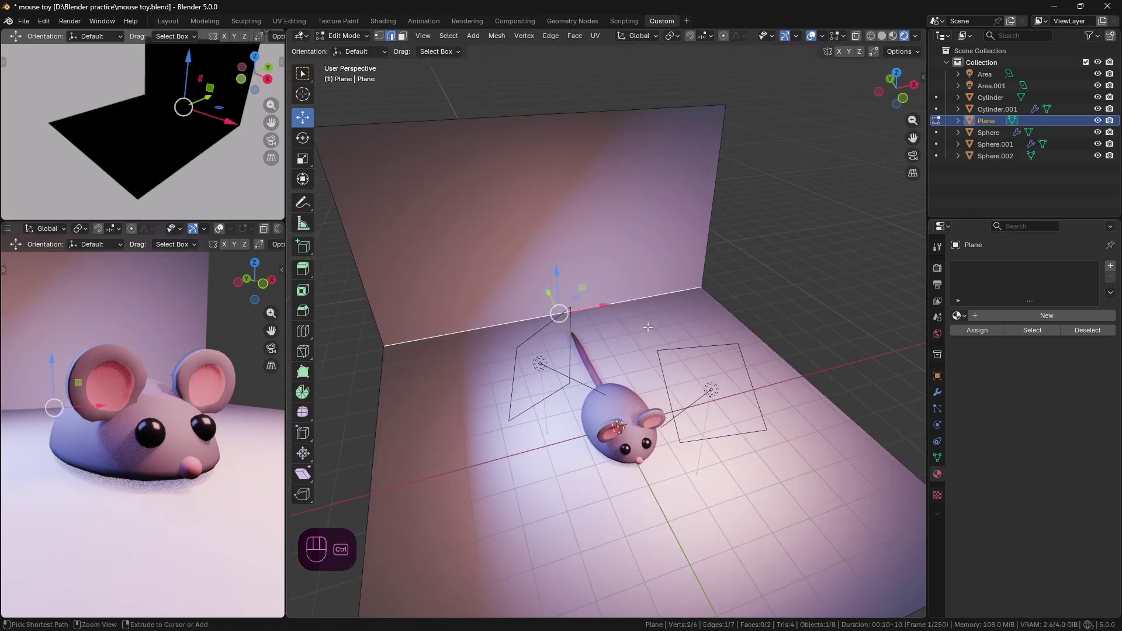
{"action": "key", "text": "b"}
{"action": "key", "text": "Escape"}
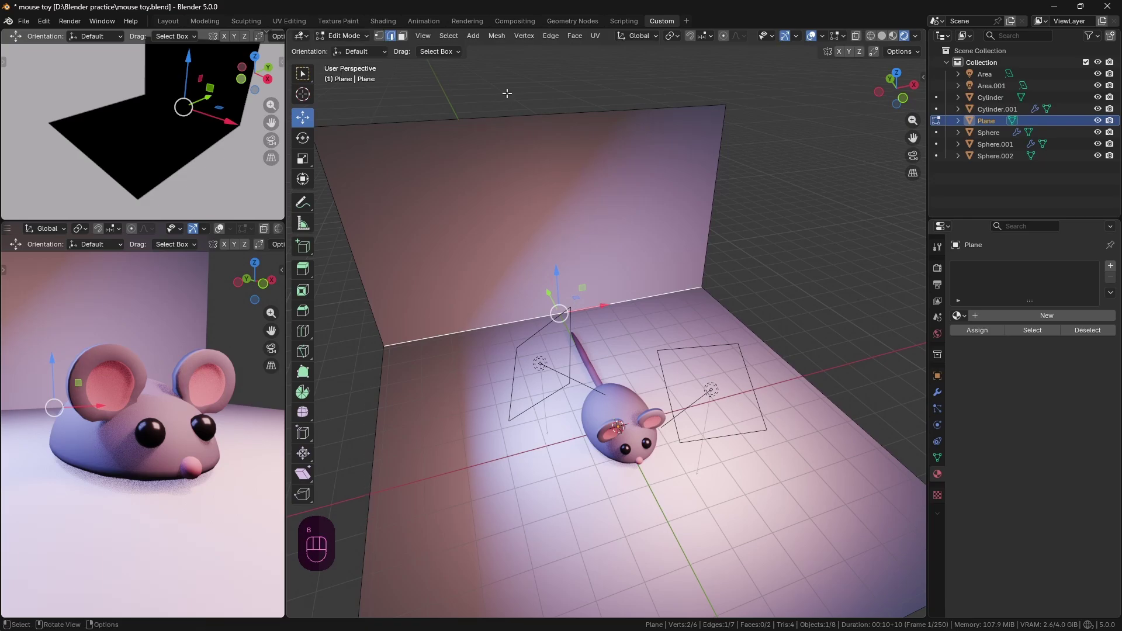
{"action": "middle_click_drag", "start_coordinate": [649, 315], "coordinate": [654, 296], "text": "ctrl"}
{"action": "key", "text": "ctrl+b"}
{"action": "scroll", "coordinate": [672, 296], "scroll_direction": "up", "scroll_amount": 5}
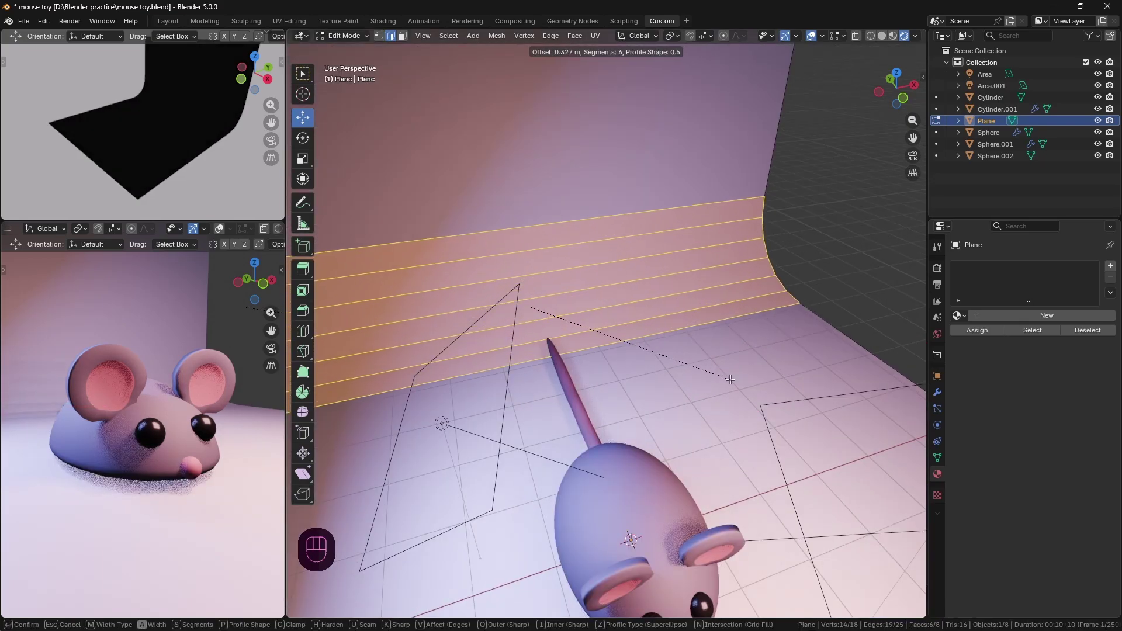
{"action": "scroll", "coordinate": [753, 421], "scroll_direction": "down", "scroll_amount": 2}
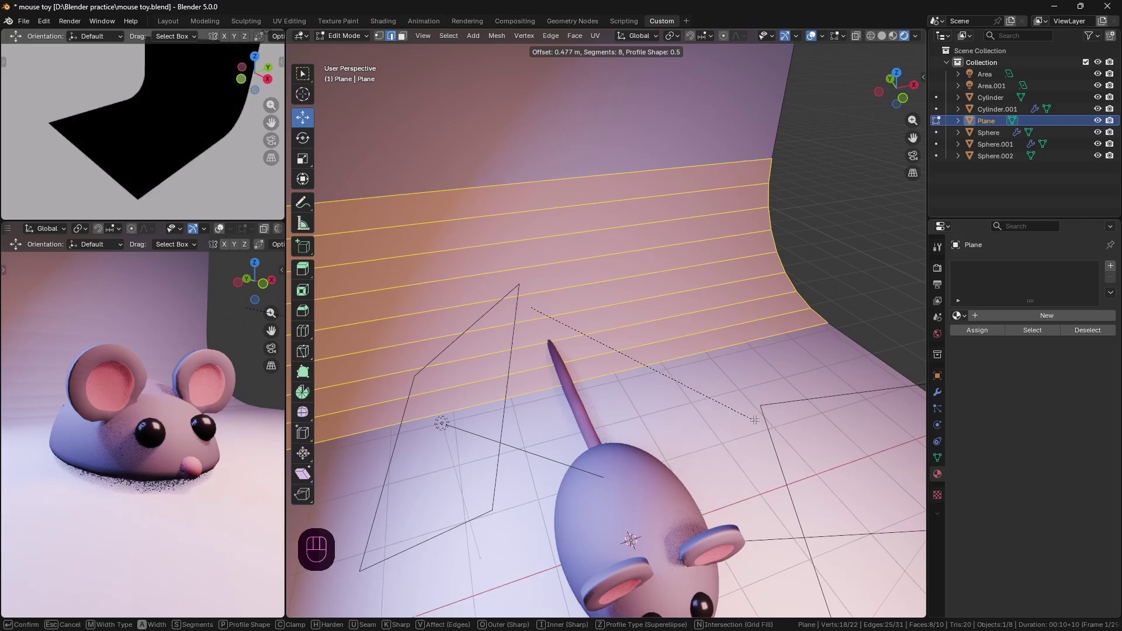
{"action": "scroll", "coordinate": [750, 395], "scroll_direction": "up", "scroll_amount": 3}
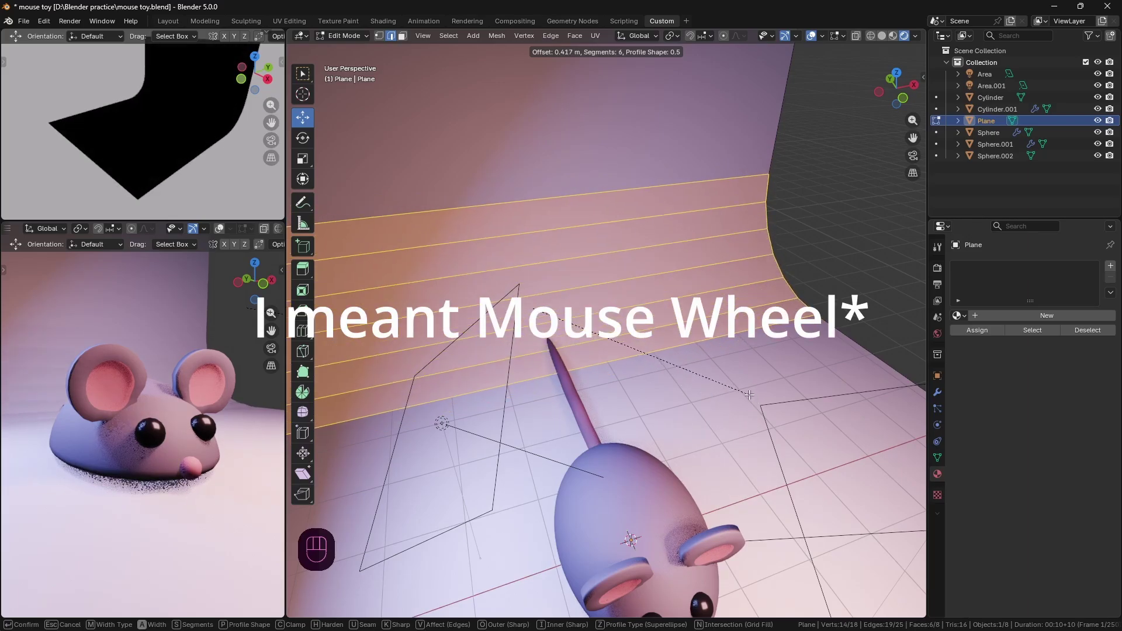
{"action": "left_click", "coordinate": [748, 396]}
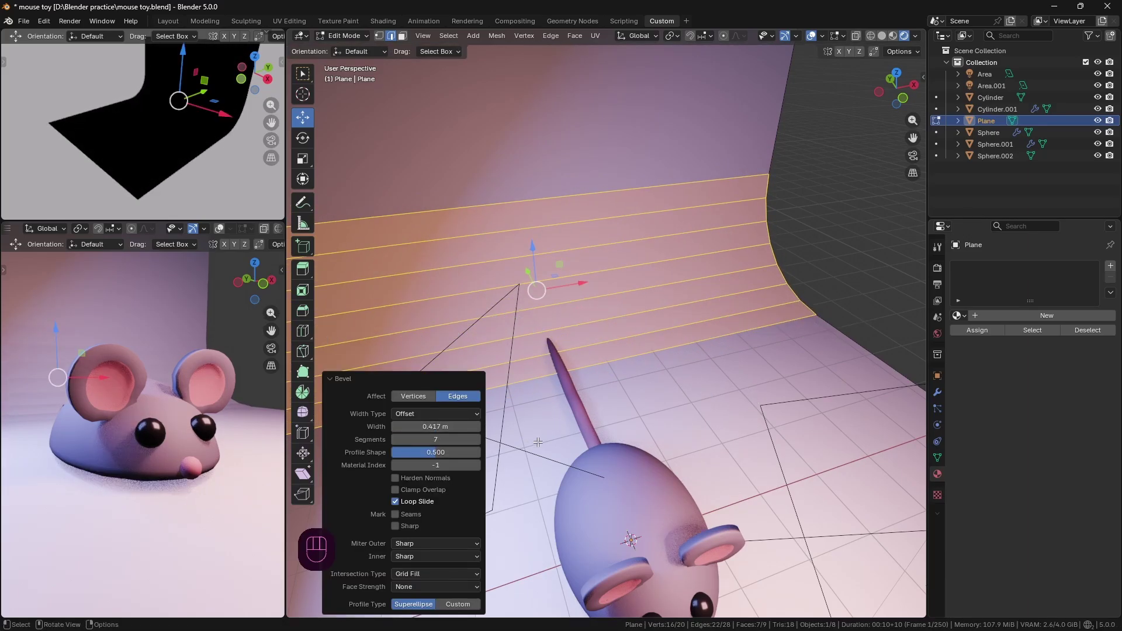
Return to Object Mode and apply Shade Smooth to the curved backdrop.
{"action": "key", "text": "Tab"}
{"action": "scroll", "coordinate": [655, 275], "scroll_direction": "down", "scroll_amount": 4}
{"action": "right_click", "coordinate": [552, 238]}
{"action": "left_click", "coordinate": [551, 238]}
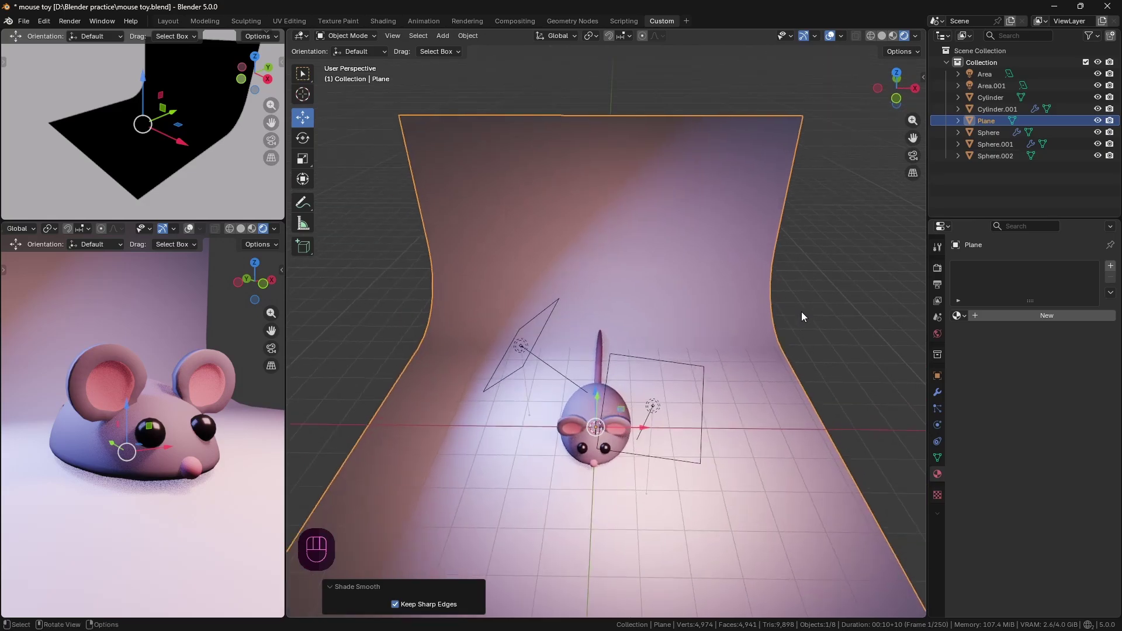
Add a camera at the world origin.
{"action": "scroll", "coordinate": [147, 380], "scroll_direction": "down", "scroll_amount": 5}
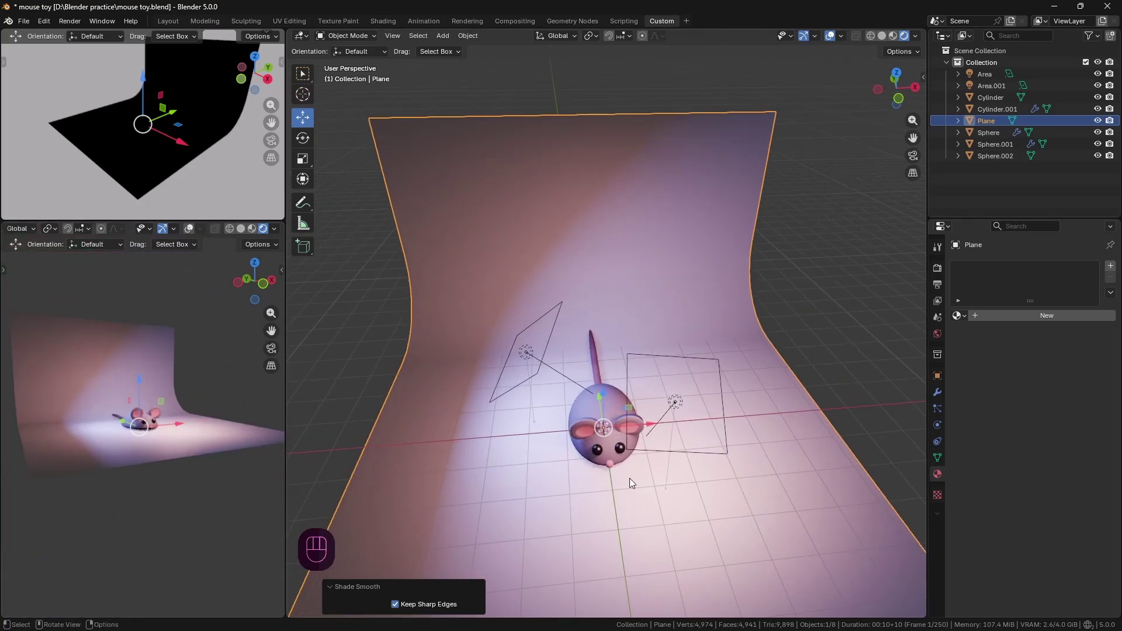
{"action": "scroll", "coordinate": [701, 473], "scroll_direction": "down", "scroll_amount": 3}
{"action": "middle_click_drag", "start_coordinate": [785, 469], "coordinate": [802, 474]}
{"action": "key", "text": "shift+a"}
{"action": "left_click", "coordinate": [664, 481]}
{"action": "middle_click_drag", "start_coordinate": [656, 497], "coordinate": [669, 514]}
Raise the camera along Z above the mouse.
{"action": "scroll", "coordinate": [701, 510], "scroll_direction": "down", "scroll_amount": 4}
{"action": "middle_click_drag", "start_coordinate": [739, 508], "coordinate": [781, 480]}
{"action": "scroll", "coordinate": [752, 492], "scroll_direction": "up", "scroll_amount": 4}
{"action": "key", "text": "g"}
{"action": "key", "text": "z"}
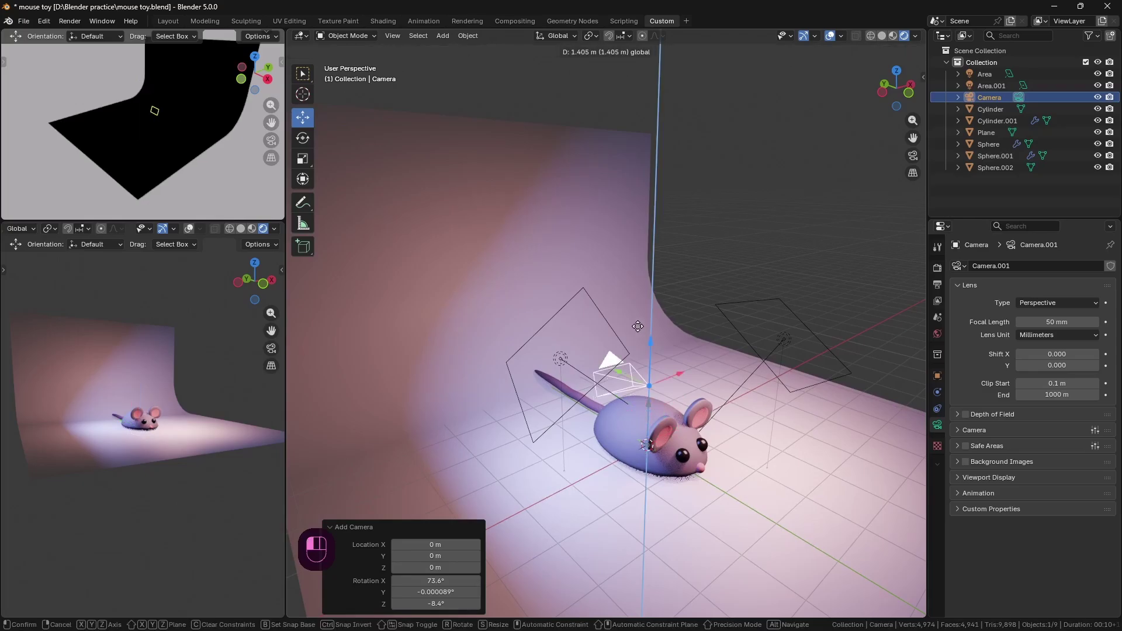
{"action": "left_click", "coordinate": [657, 348]}
Align the camera to the current view so it frames the mouse, and raise it about 0.34 m along Z.
{"action": "key", "text": "g"}
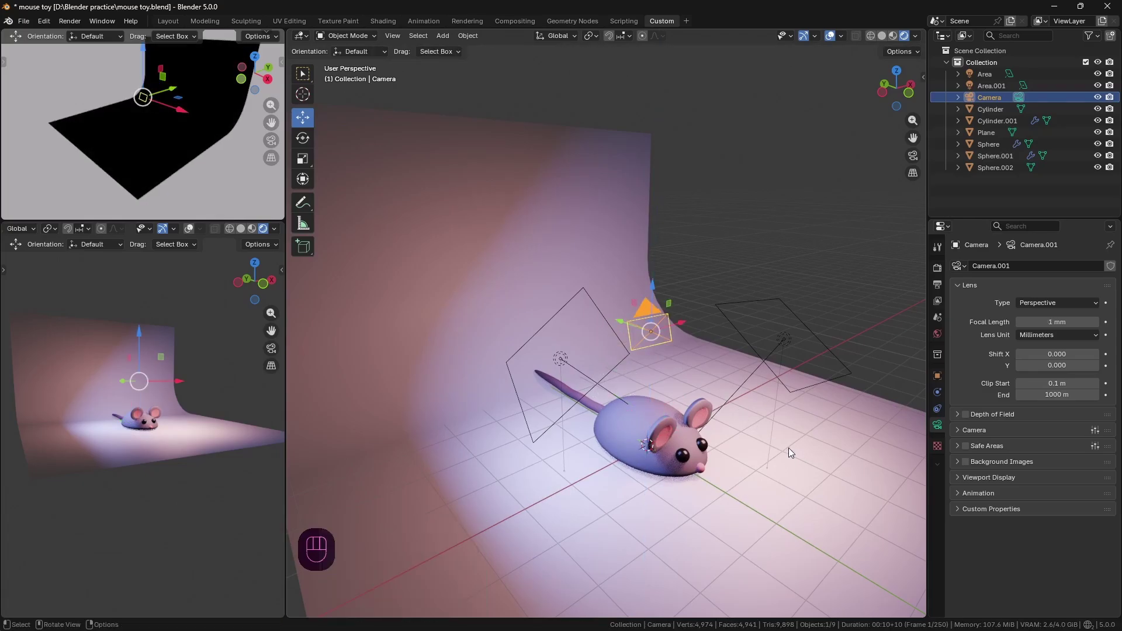
{"action": "key", "text": "ctrl+z"}
{"action": "left_click", "coordinate": [699, 378]}
{"action": "key", "text": "ctrl+KP_0"}
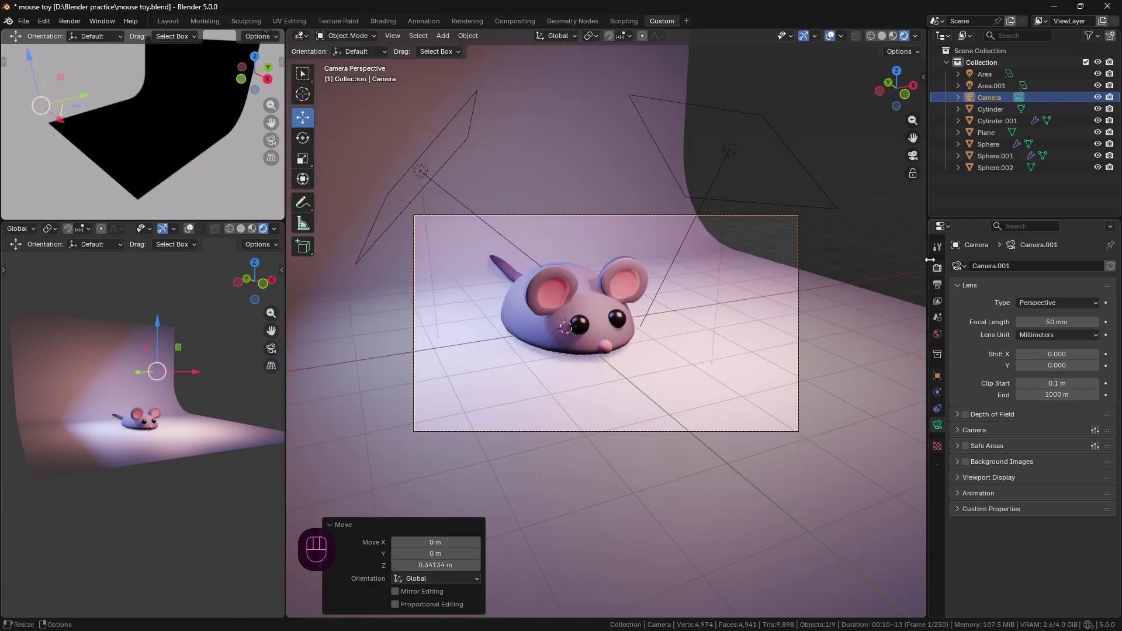
Set the output resolution to 1080 × 1080 px at 200% scale.
{"action": "left_click", "coordinate": [937, 268]}
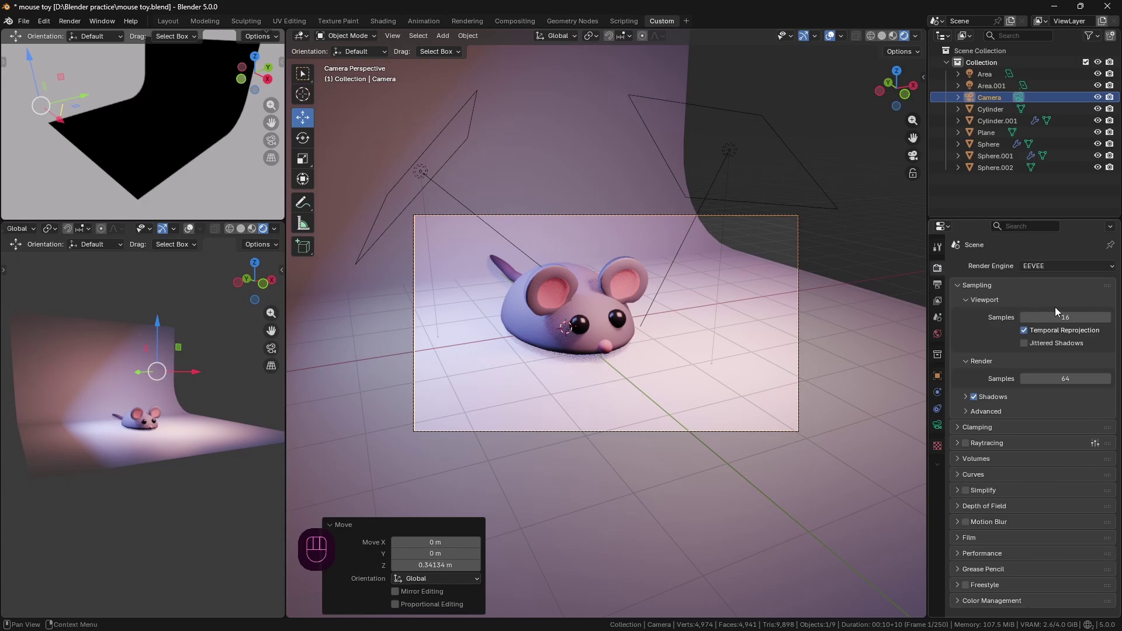
{"action": "left_click", "coordinate": [937, 284]}
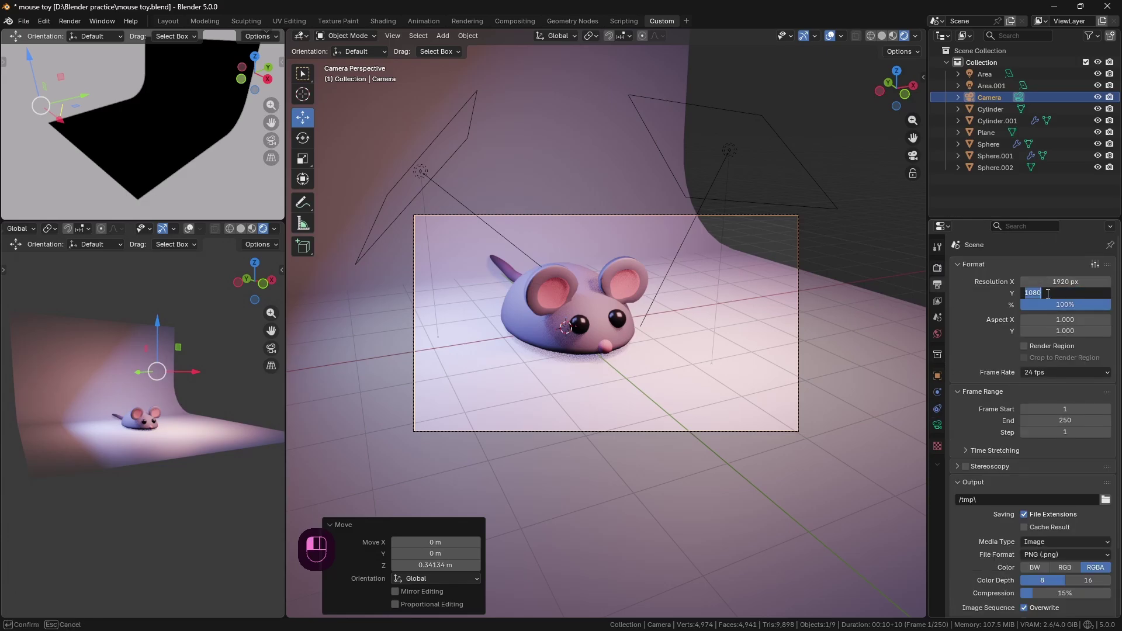
{"action": "key", "text": "ctrl+c"}
{"action": "left_click", "coordinate": [1055, 283]}
{"action": "double_click", "coordinate": [1059, 282]}
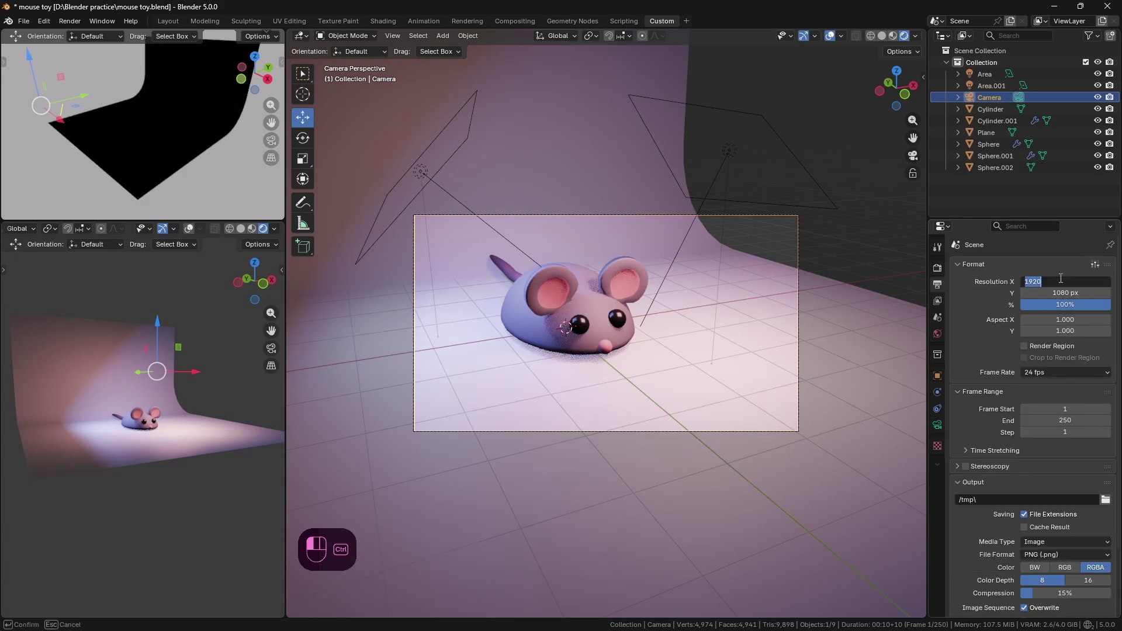
{"action": "key", "text": "ctrl+v"}
{"action": "left_click", "coordinate": [1074, 307]}
{"action": "double_click", "coordinate": [1074, 308]}
{"action": "type", "text": "200"}
{"action": "key", "text": "Return"}
{"action": "scroll", "coordinate": [833, 327], "scroll_direction": "down", "scroll_amount": 5}
Show the scene camera's view in the smaller perspective viewport and select the camera.
{"action": "left_click", "coordinate": [833, 327]}
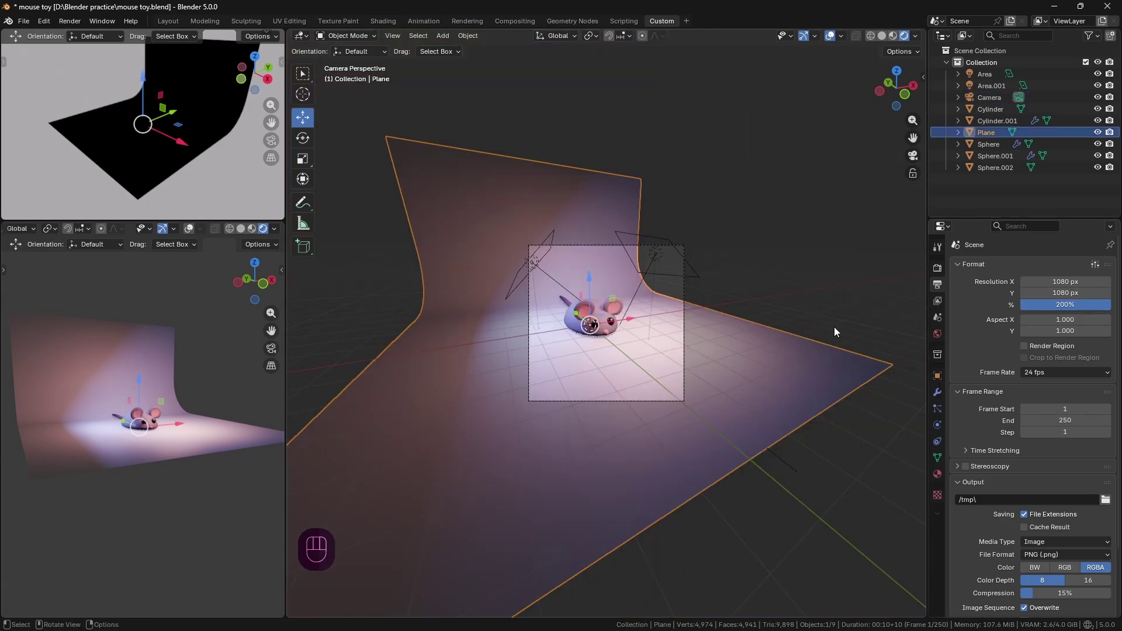
{"action": "left_click", "coordinate": [270, 349]}
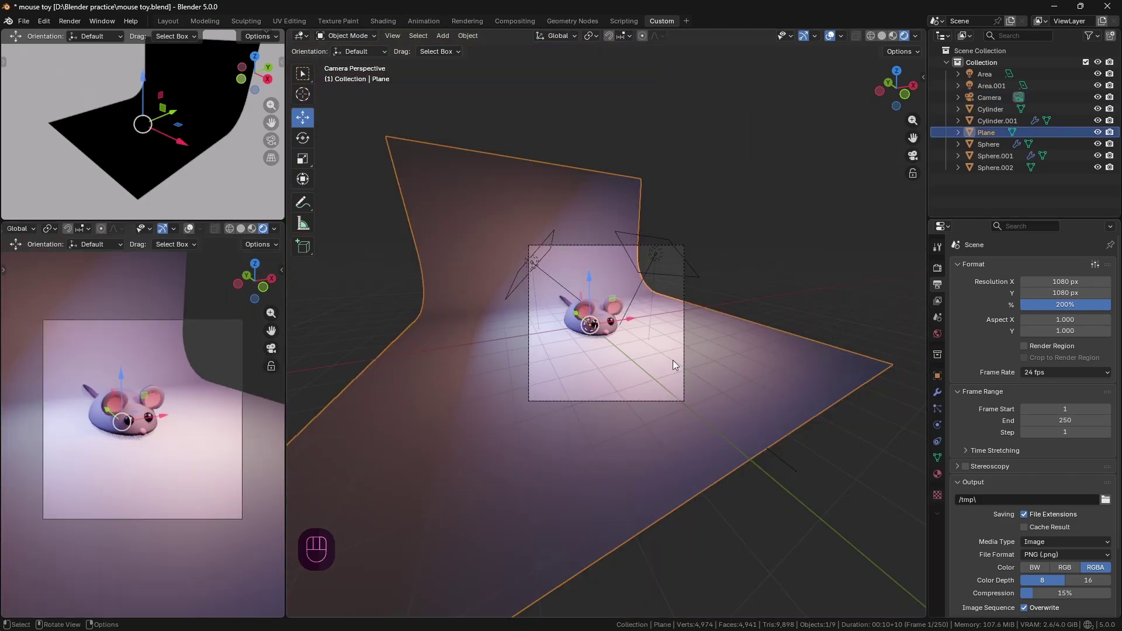
{"action": "left_click", "coordinate": [989, 97]}
{"action": "left_click", "coordinate": [604, 301]}
{"action": "scroll", "coordinate": [682, 325], "scroll_direction": "up", "scroll_amount": 5}
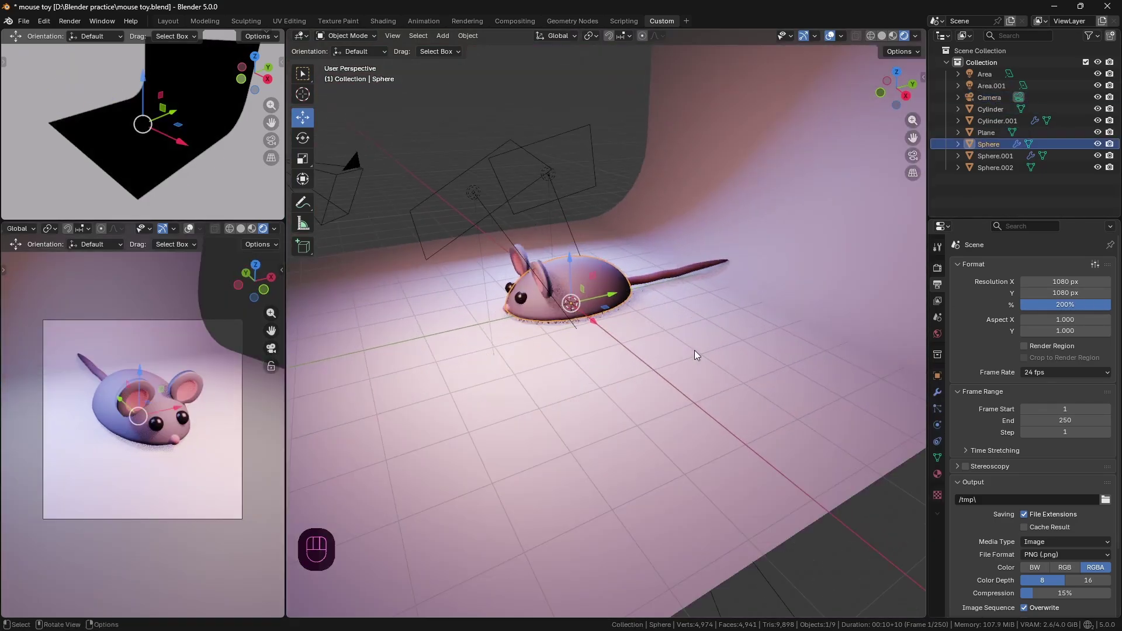
{"action": "left_click", "coordinate": [699, 261], "text": "shift"}
{"action": "left_click", "coordinate": [538, 275], "text": "shift"}
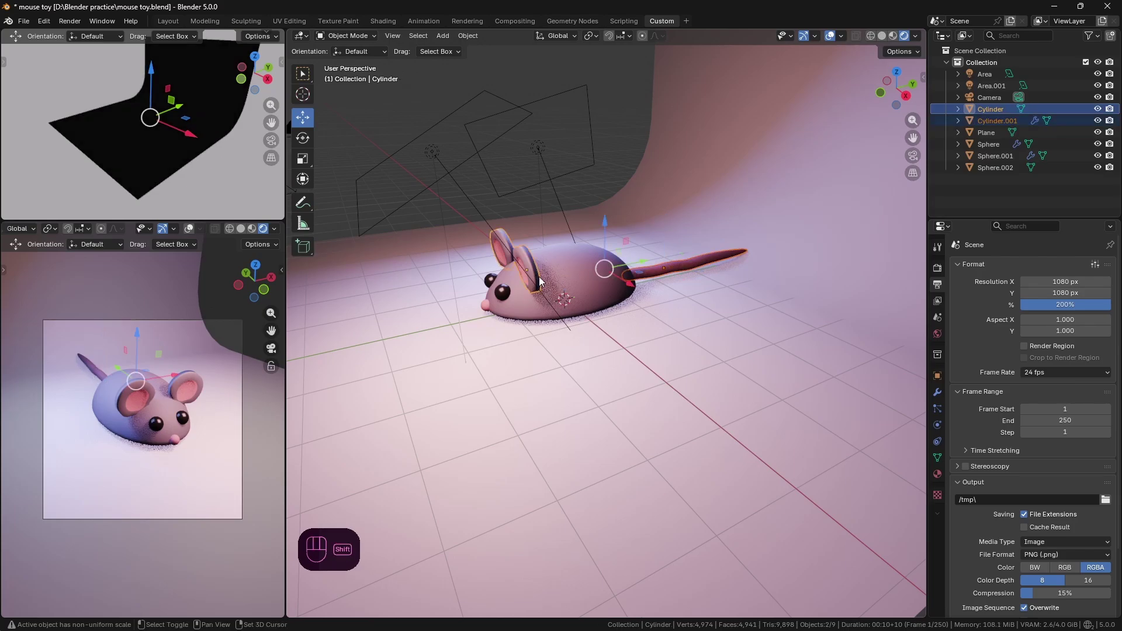
{"action": "left_click", "coordinate": [590, 279], "text": "shift"}
{"action": "left_click", "coordinate": [719, 326]}
{"action": "scroll", "coordinate": [719, 326], "scroll_direction": "up", "scroll_amount": 4}
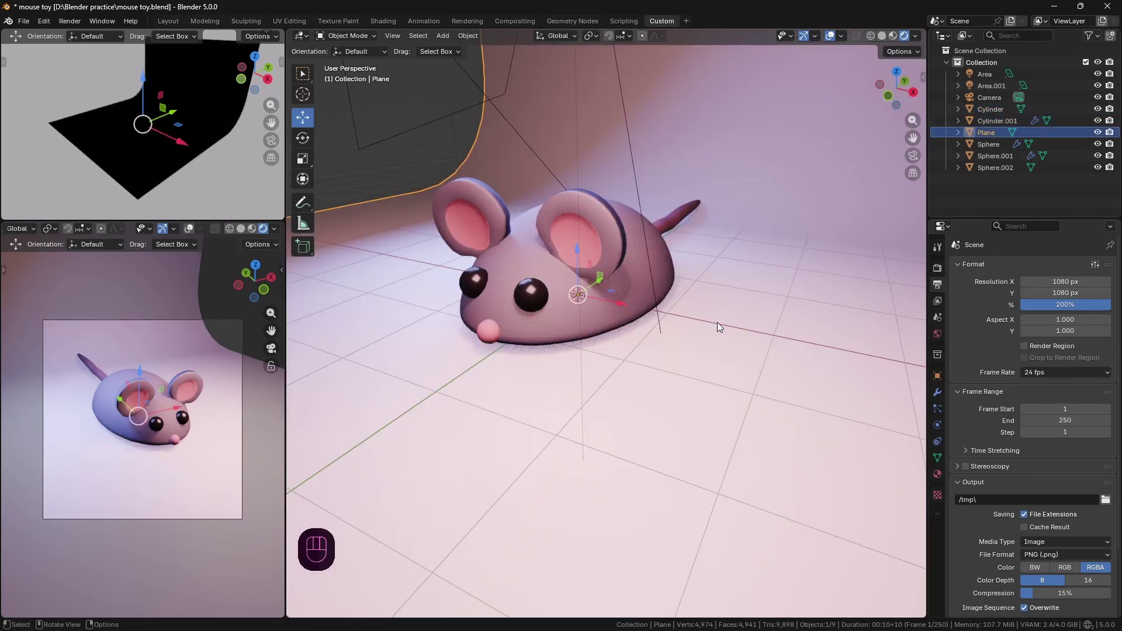
Parent the eyes, ears, nose and tail to the mouse body with the Object parent type.
{"action": "left_click", "coordinate": [538, 299]}
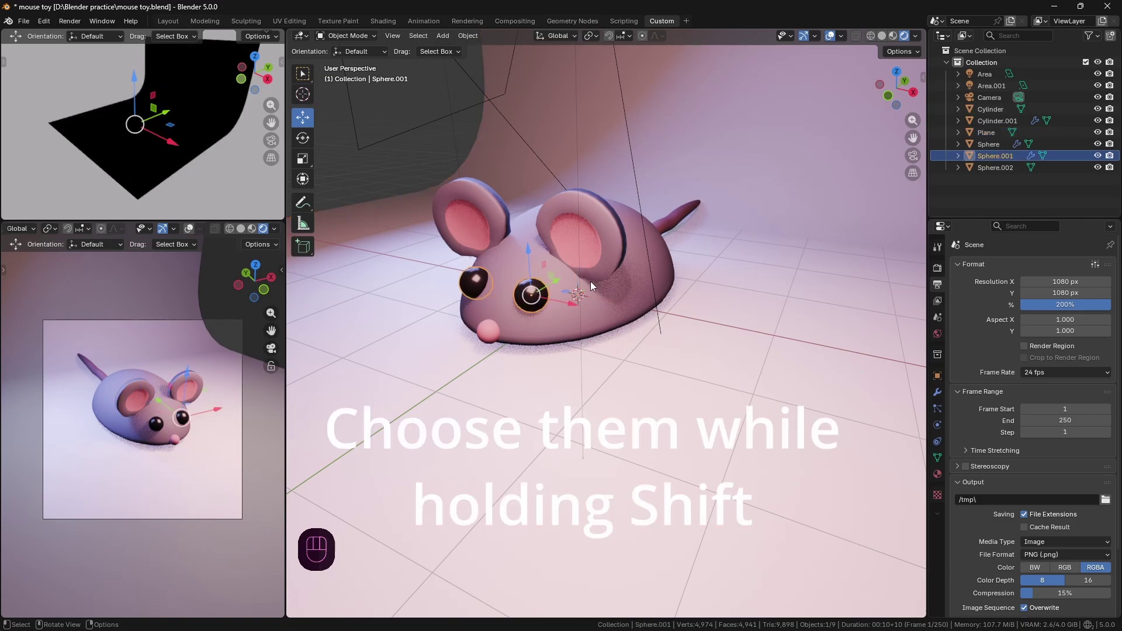
{"action": "left_click", "coordinate": [576, 252], "text": "shift"}
{"action": "left_click", "coordinate": [499, 339], "text": "shift"}
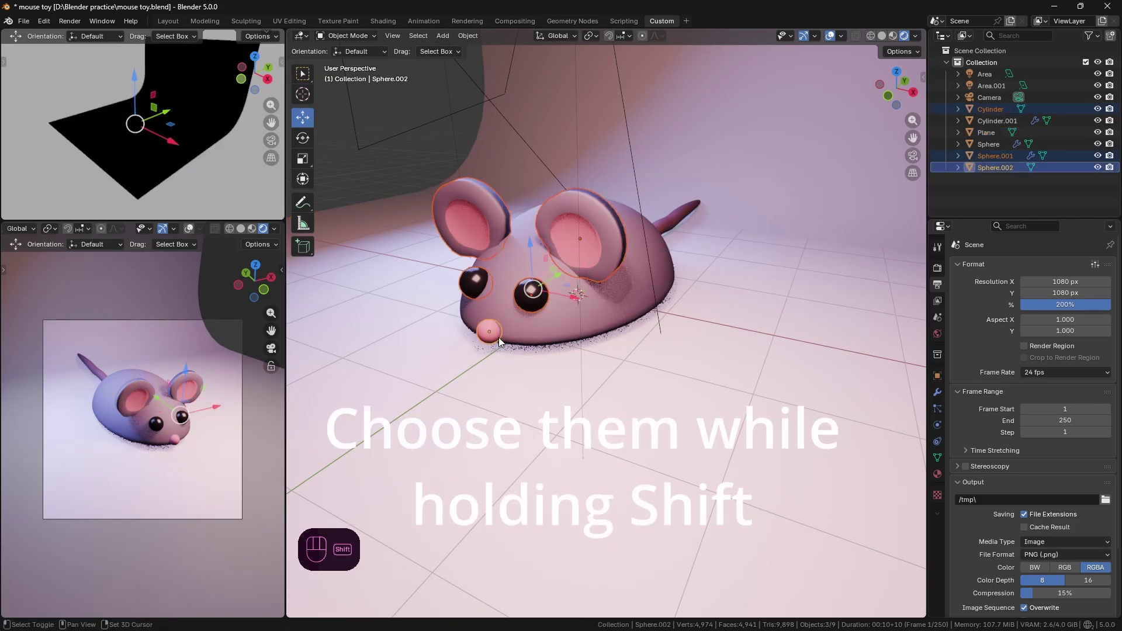
{"action": "left_click", "coordinate": [690, 211], "text": "shift"}
{"action": "middle_click_drag", "start_coordinate": [700, 367], "coordinate": [668, 358]}
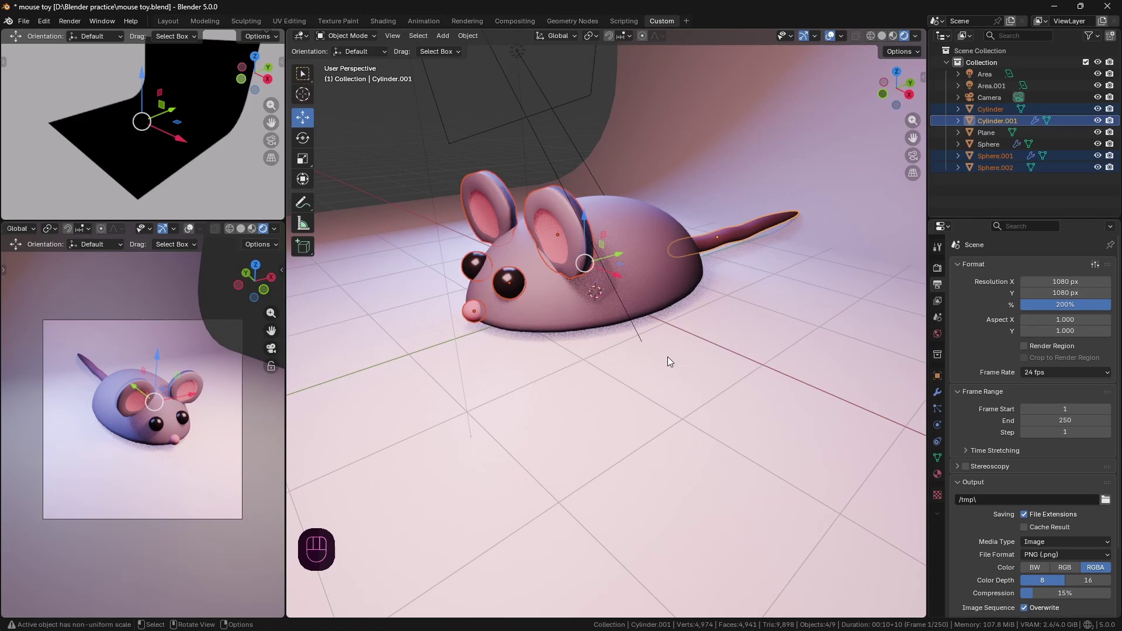
{"action": "left_click", "coordinate": [647, 293], "text": "shift"}
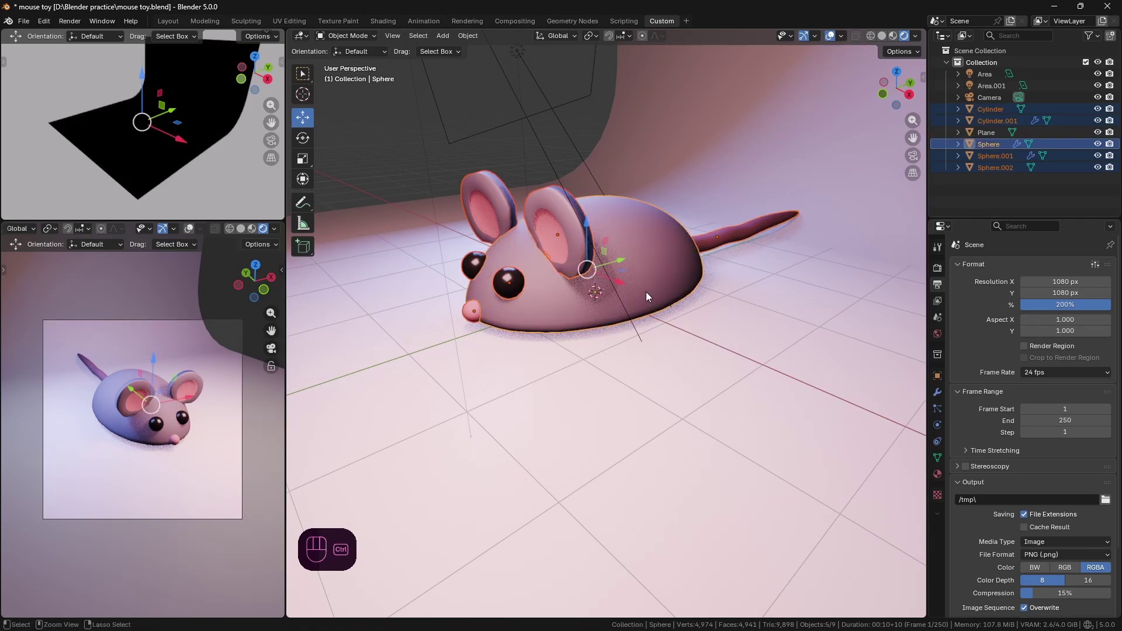
{"action": "key", "text": "ctrl+p"}
{"action": "left_click", "coordinate": [580, 292]}
{"action": "middle_click_drag", "start_coordinate": [759, 350], "coordinate": [787, 363]}
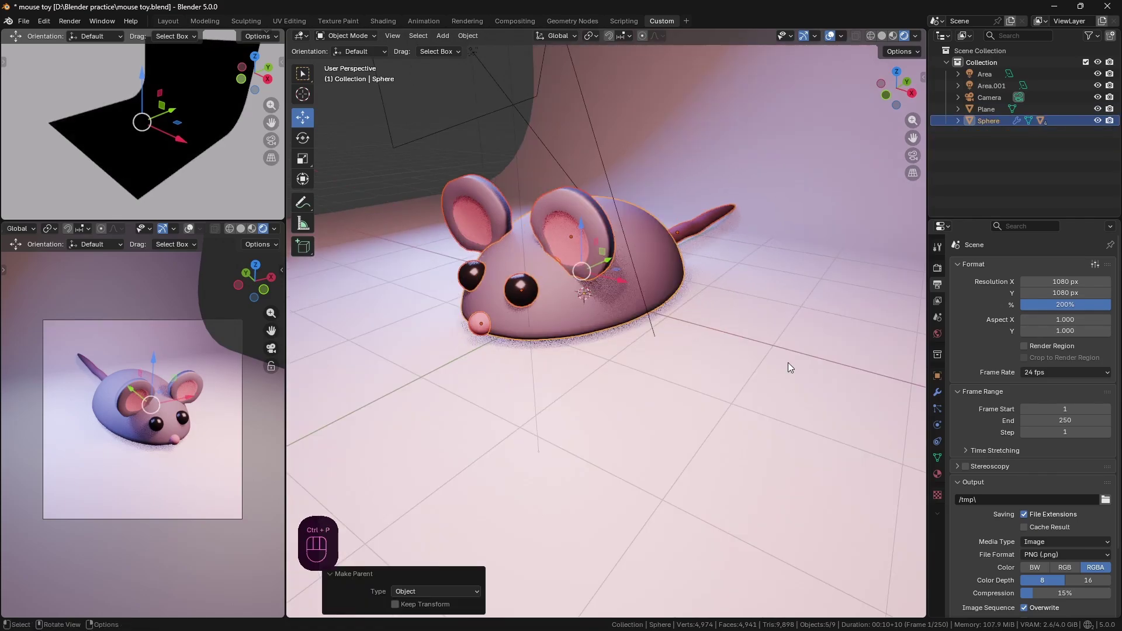
Test the parenting by sliding the mouse body along the X axis.
{"action": "left_click", "coordinate": [787, 362]}
{"action": "left_click", "coordinate": [692, 290]}
{"action": "left_click", "coordinate": [637, 281]}
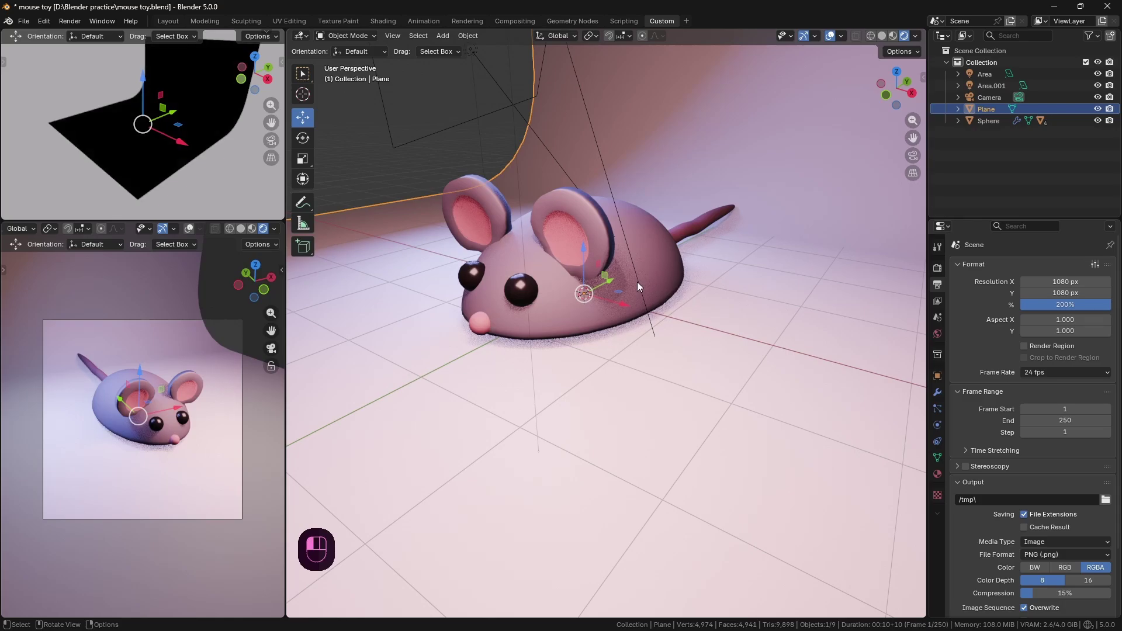
{"action": "middle_click_drag", "start_coordinate": [653, 326], "coordinate": [692, 332]}
{"action": "left_click", "coordinate": [625, 335]}
{"action": "key", "text": "g"}
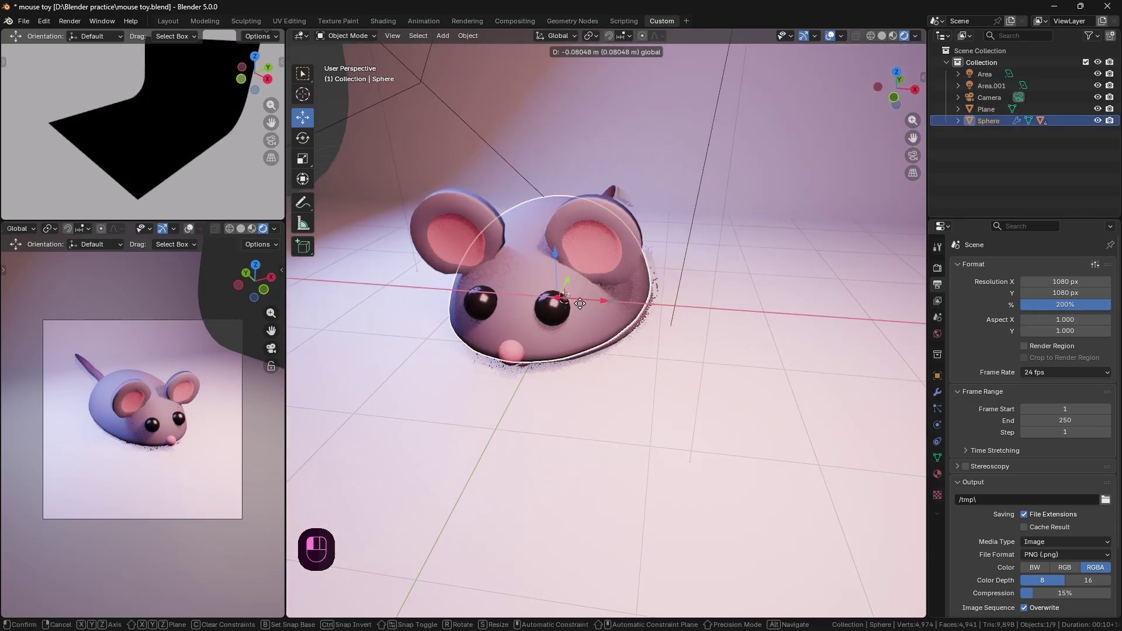
{"action": "key", "text": "x"}
{"action": "left_click_drag", "start_coordinate": [539, 343], "coordinate": [607, 348]}
{"action": "scroll", "coordinate": [654, 362], "scroll_direction": "down", "scroll_amount": 4}
{"action": "middle_click_drag", "start_coordinate": [696, 363], "coordinate": [721, 363]}
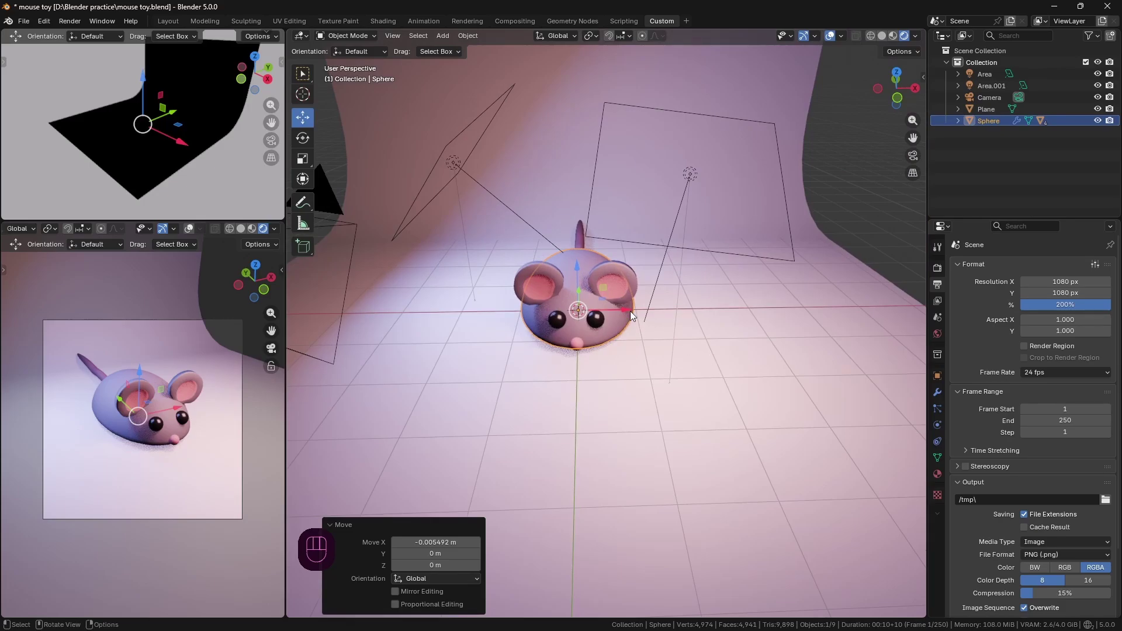
{"action": "left_click_drag", "start_coordinate": [630, 311], "coordinate": [631, 311]}
{"action": "left_click_drag", "start_coordinate": [619, 313], "coordinate": [588, 315]}
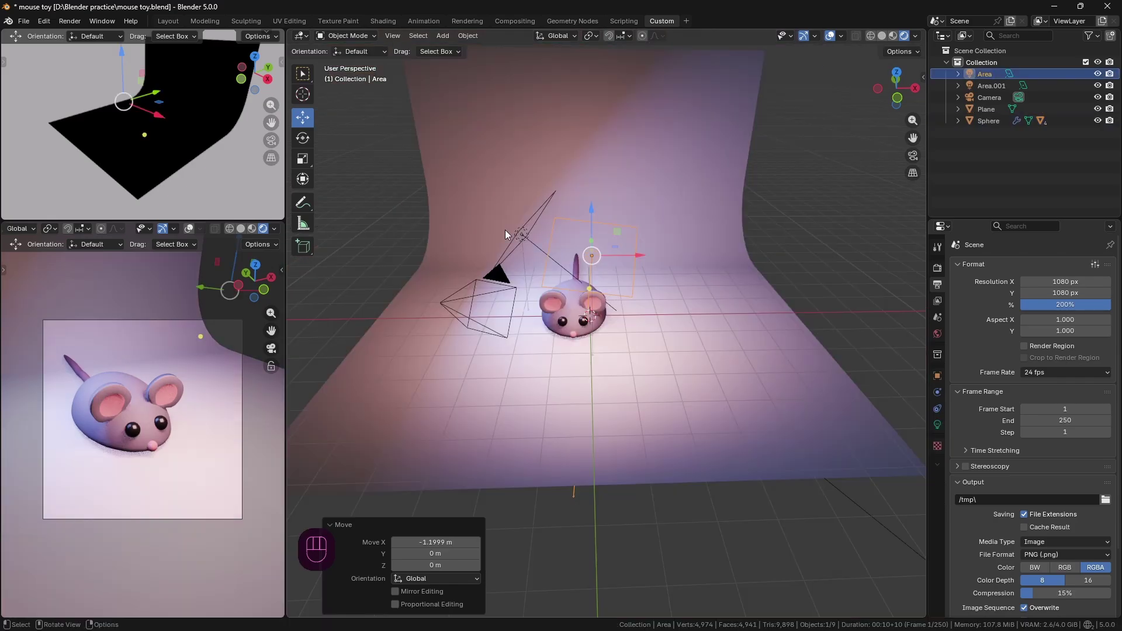
Reposition the second area light beside the mouse and scale it by 1.029.
{"action": "left_click", "coordinate": [522, 240]}
{"action": "middle_click_drag", "start_coordinate": [571, 219], "coordinate": [503, 243]}
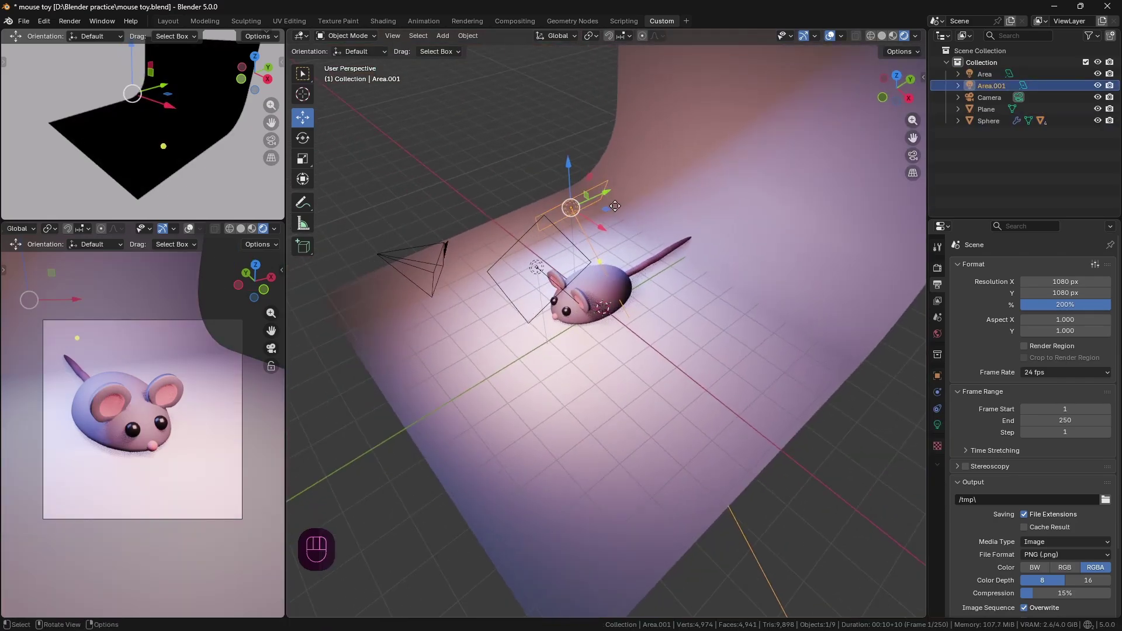
{"action": "left_click_drag", "start_coordinate": [605, 193], "coordinate": [568, 219]}
{"action": "middle_click_drag", "start_coordinate": [568, 219], "coordinate": [557, 269]}
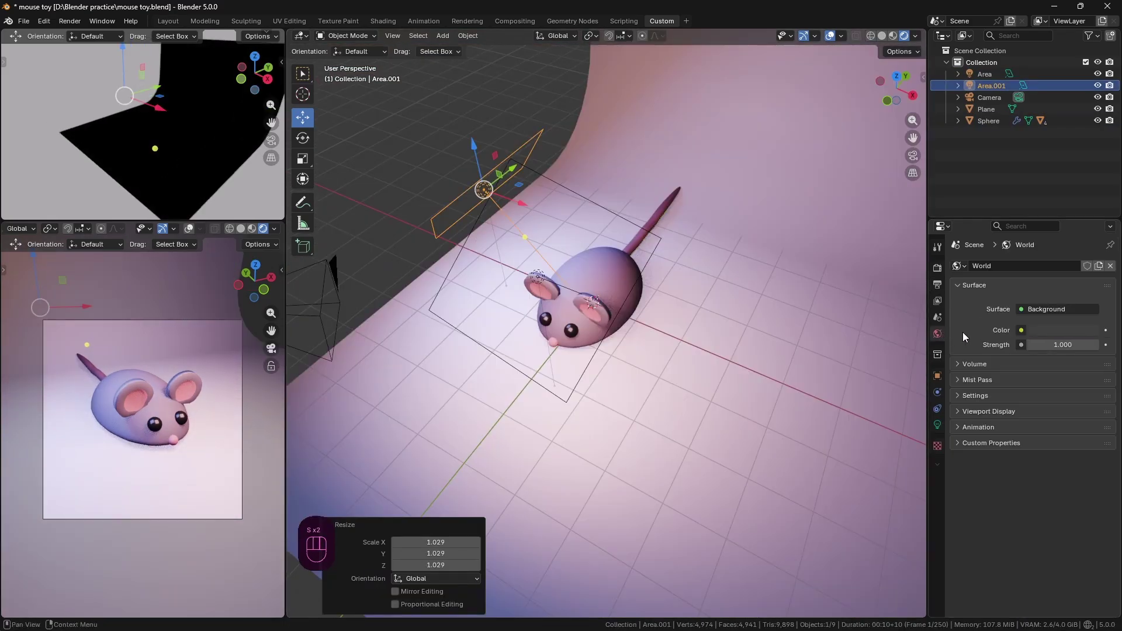
Change the world background color to a saturated dark purple.
{"action": "left_click", "coordinate": [1063, 330]}
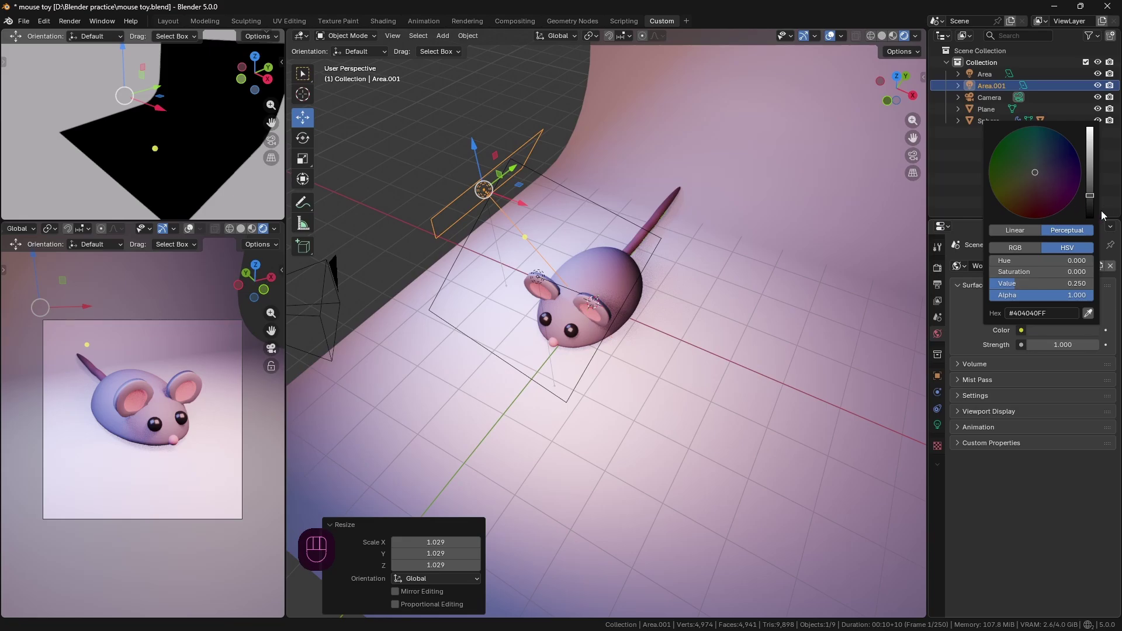
{"action": "left_click_drag", "start_coordinate": [1089, 197], "coordinate": [1055, 153]}
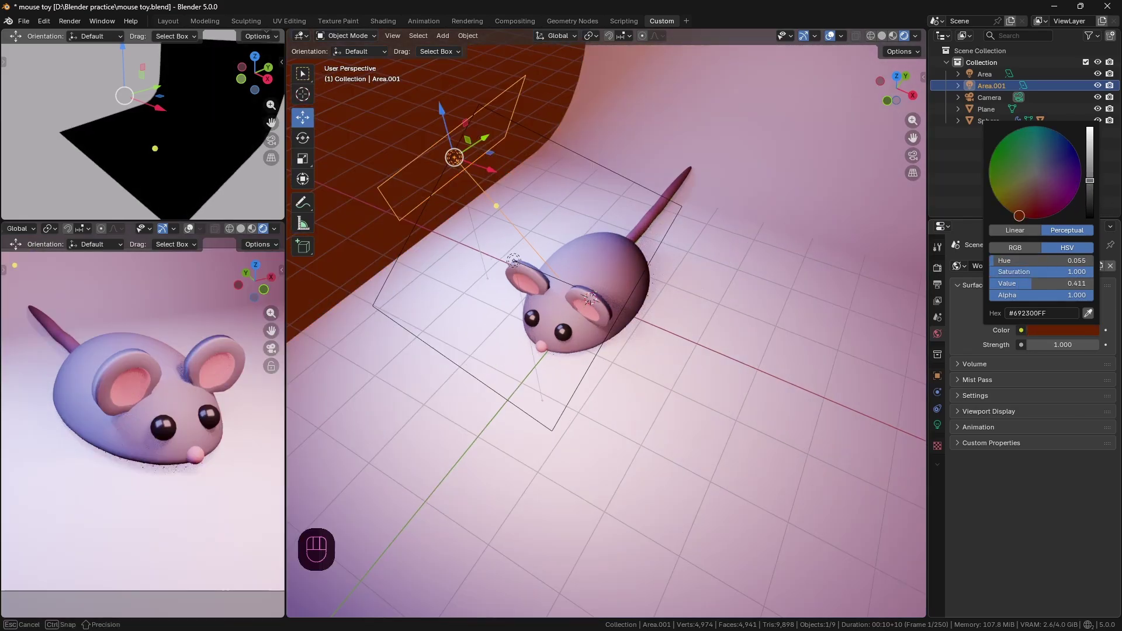
{"action": "mouse_move", "coordinate": [1037, 204]}
{"action": "left_mouse_down"}
{"action": "mouse_move", "coordinate": [1015, 189]}
{"action": "mouse_move", "coordinate": [1062, 175]}
{"action": "mouse_move", "coordinate": [989, 173]}
{"action": "mouse_move", "coordinate": [1061, 210]}
{"action": "mouse_move", "coordinate": [1080, 171]}
{"action": "mouse_move", "coordinate": [1078, 185]}
{"action": "left_mouse_up"}
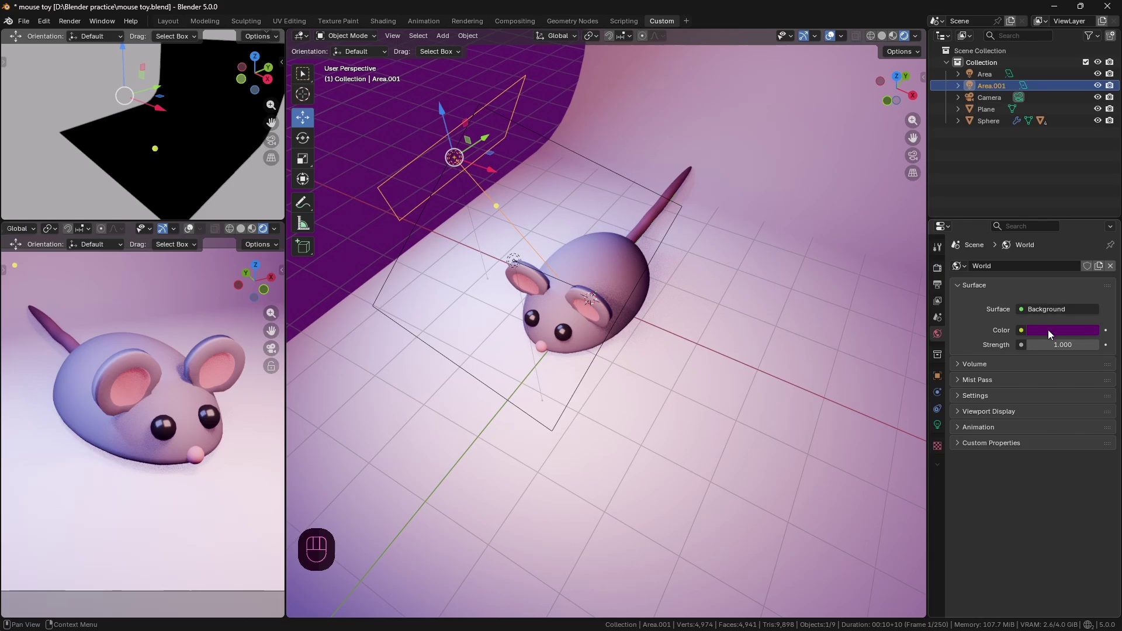
Try a far higher world background strength and undo that change.
{"action": "left_click", "coordinate": [1021, 345]}
{"action": "left_click_drag", "start_coordinate": [1050, 345], "coordinate": [1094, 350]}
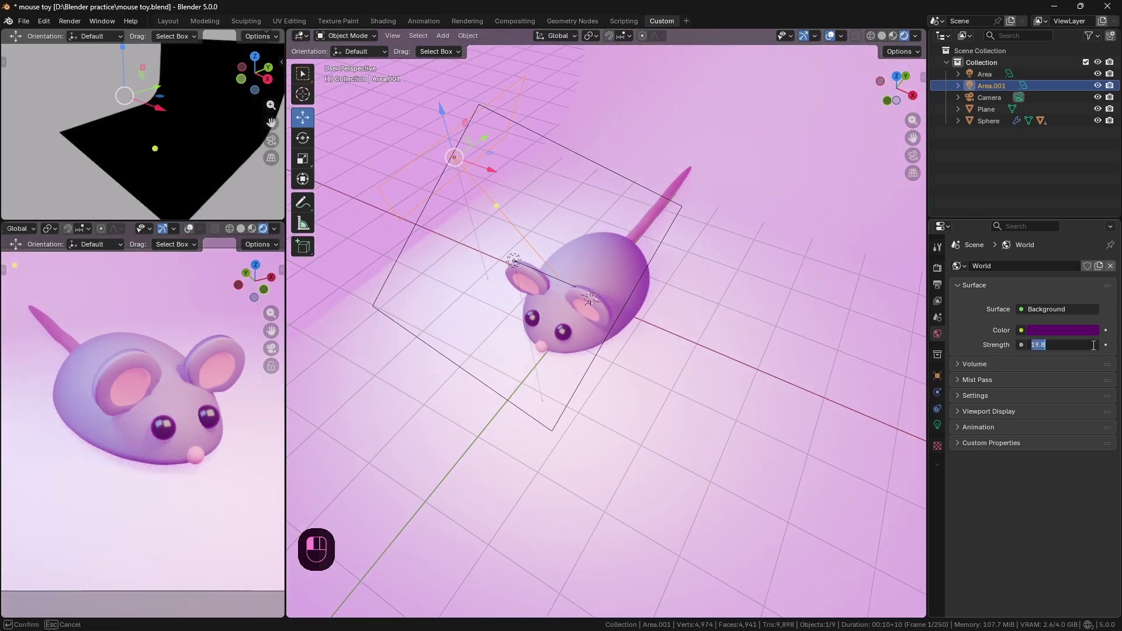
{"action": "key", "text": "ctrl+z"}
Give the curved backdrop a new material with a near-black navy base color.
{"action": "middle_click_drag", "start_coordinate": [899, 336], "coordinate": [848, 332]}
{"action": "left_click", "coordinate": [775, 129]}
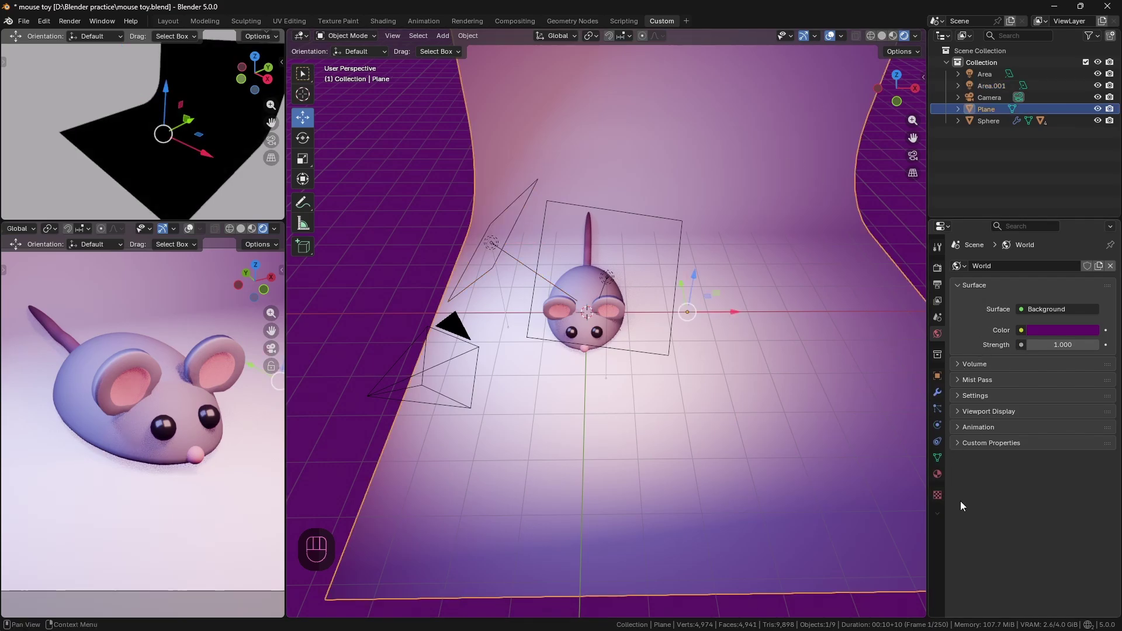
{"action": "left_click", "coordinate": [937, 474]}
{"action": "left_click", "coordinate": [1031, 316]}
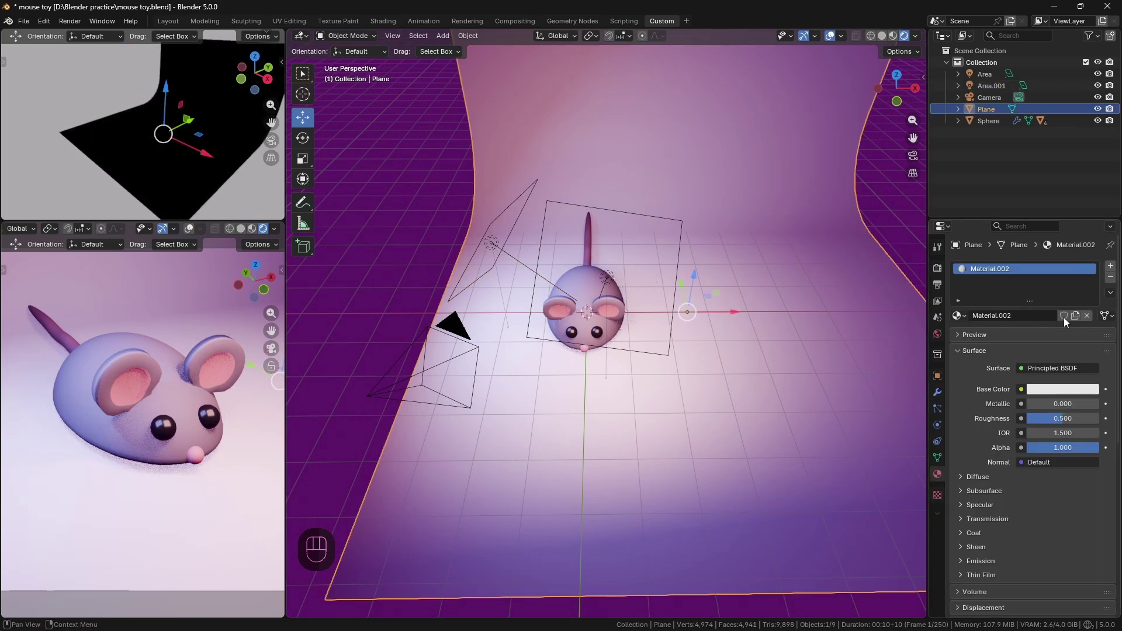
{"action": "left_click", "coordinate": [1062, 389]}
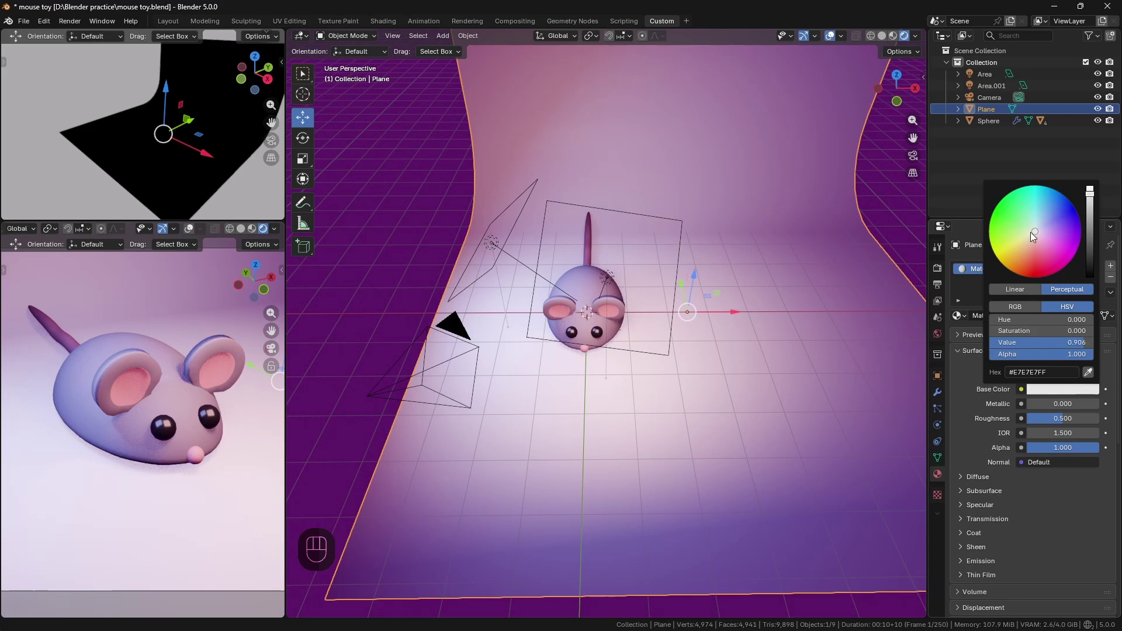
{"action": "mouse_move", "coordinate": [1033, 236]}
{"action": "left_mouse_down"}
{"action": "mouse_move", "coordinate": [1009, 224]}
{"action": "mouse_move", "coordinate": [1037, 213]}
{"action": "mouse_move", "coordinate": [1047, 222]}
{"action": "left_mouse_up"}
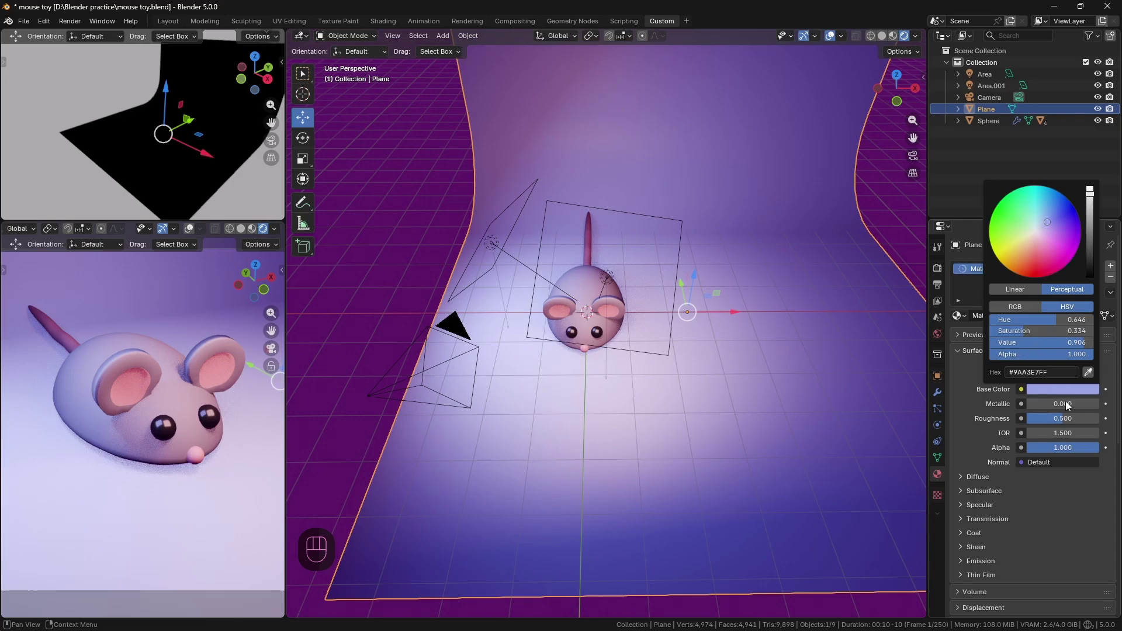
{"action": "key", "text": "ctrl+z"}
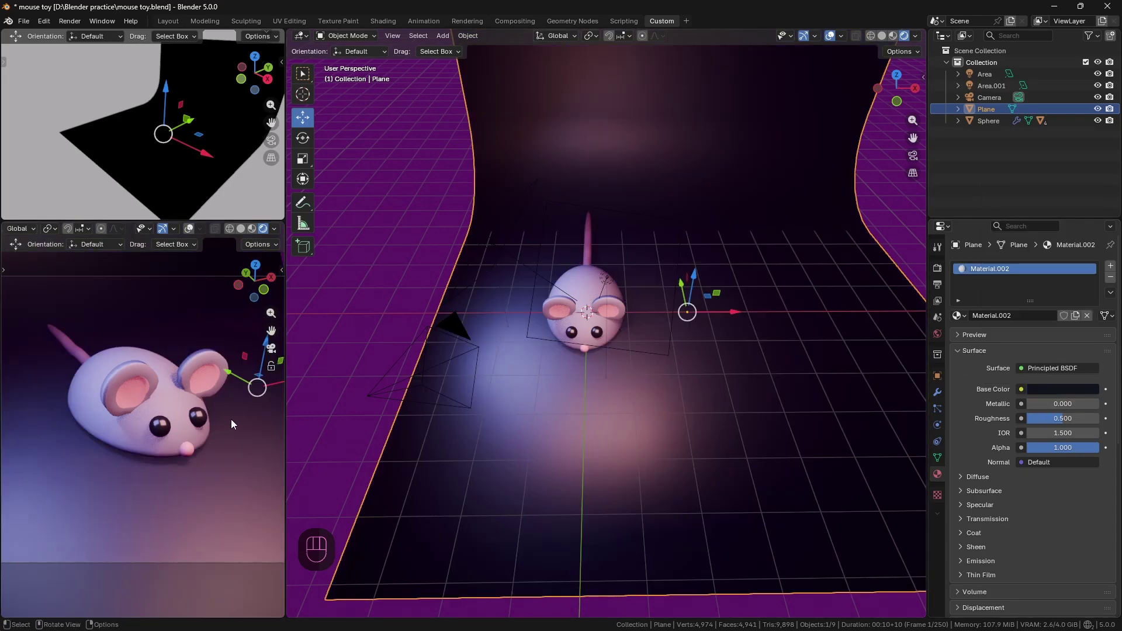
Return the smaller viewport to the camera view and move the blue area light about 0.3 m along Y.
{"action": "key", "text": "KP_0"}
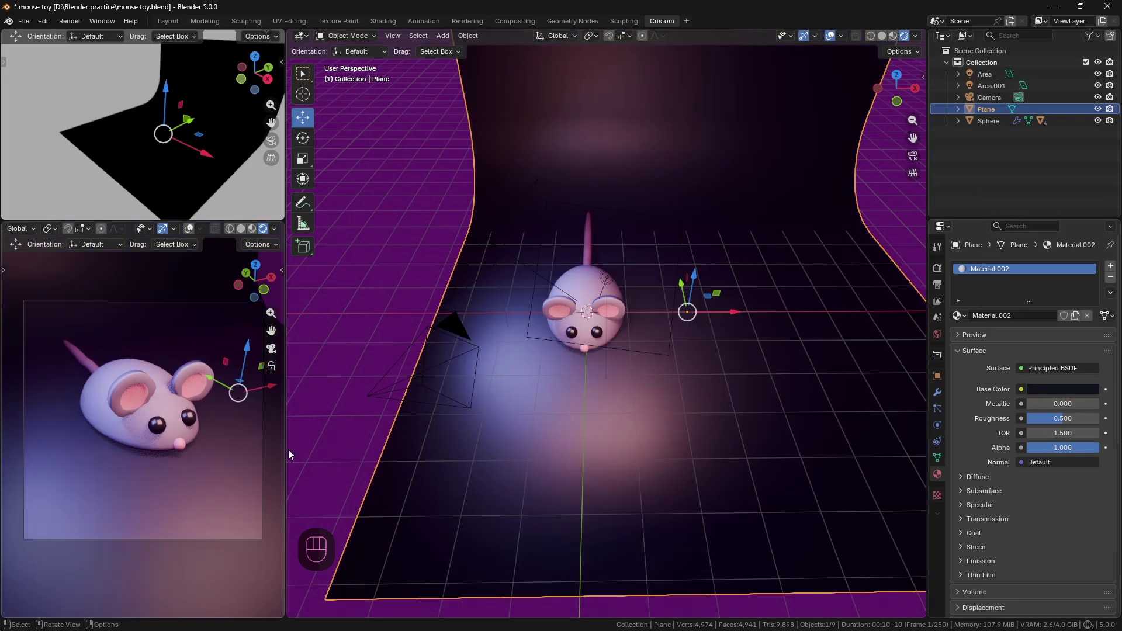
{"action": "middle_click_drag", "start_coordinate": [289, 455], "coordinate": [714, 373]}
{"action": "left_click", "coordinate": [594, 261]}
{"action": "key", "text": "g"}
{"action": "key", "text": "y"}
{"action": "left_click", "coordinate": [623, 292]}
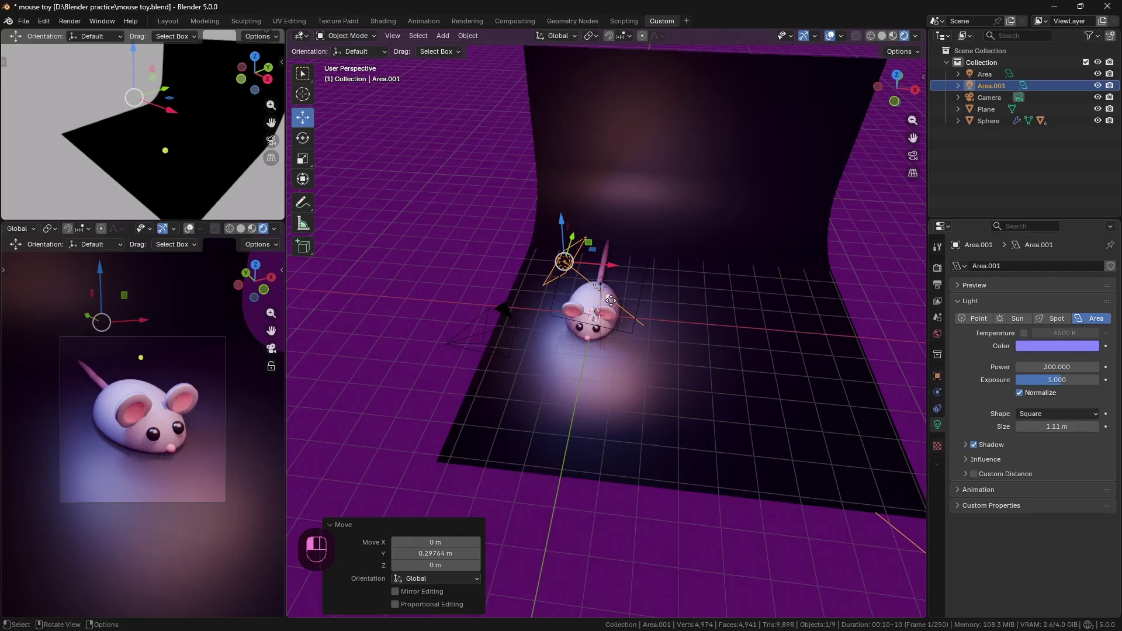
Select the pink area light and reposition it near the mouse's head.
{"action": "mouse_move", "coordinate": [611, 301]}
{"action": "middle_mouse_down"}
{"action": "mouse_move", "coordinate": [767, 339]}
{"action": "mouse_move", "coordinate": [744, 348]}
{"action": "mouse_move", "coordinate": [613, 299]}
{"action": "middle_mouse_up"}
{"action": "left_click", "coordinate": [614, 300]}
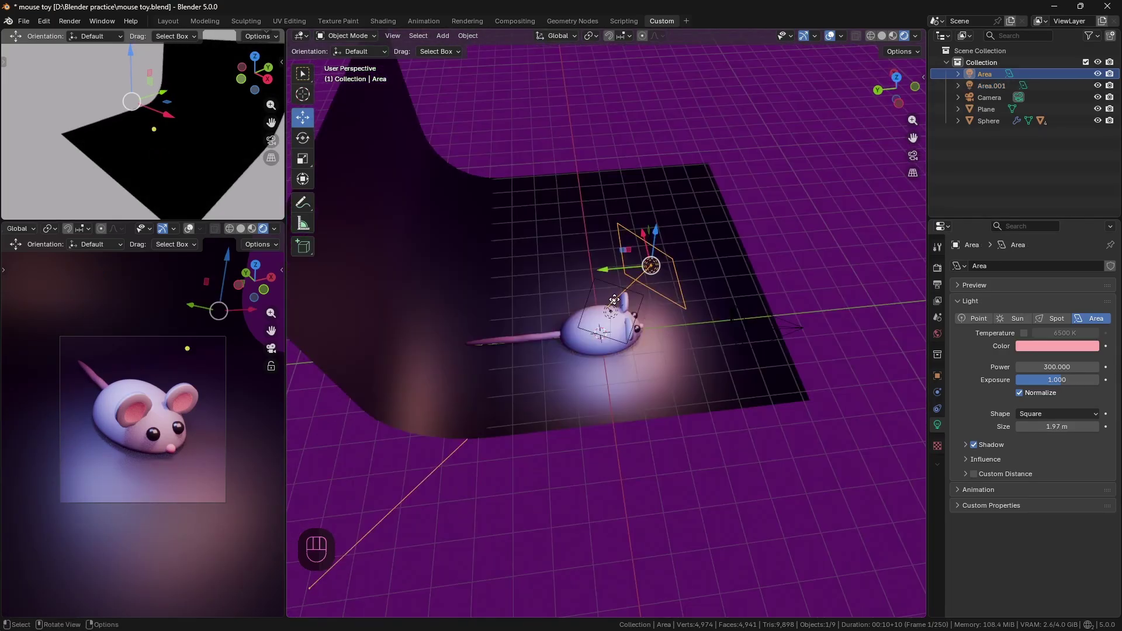
{"action": "left_click_drag", "start_coordinate": [614, 299], "coordinate": [626, 321]}
{"action": "middle_click_drag", "start_coordinate": [627, 320], "coordinate": [580, 300]}
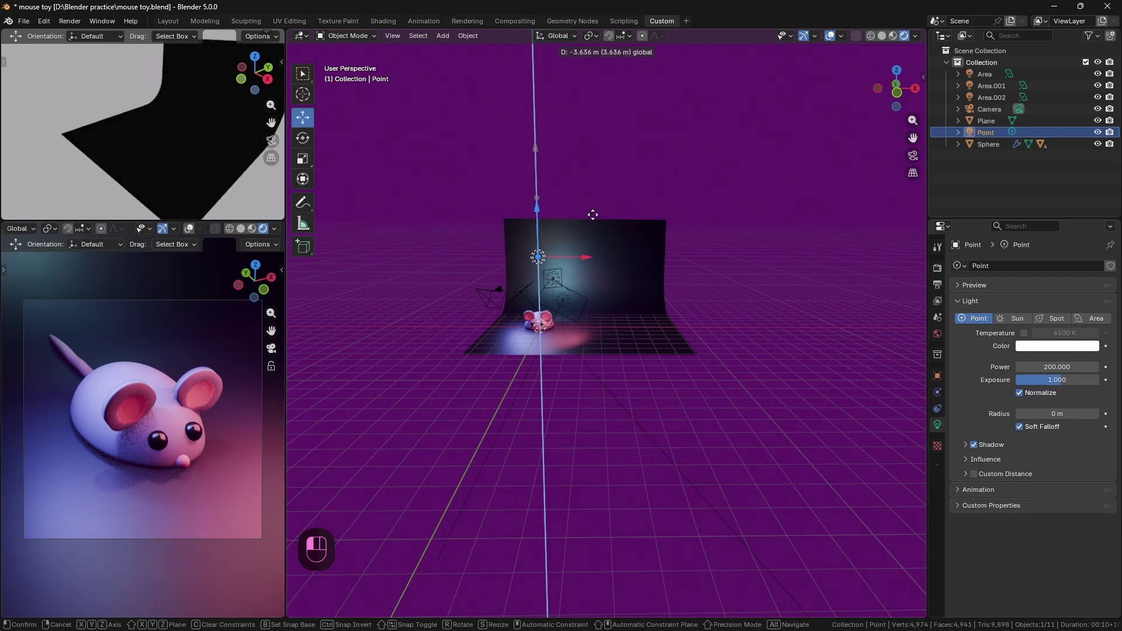
Lower the point light about 3.64 m along Z and shift it along X to one side of the mouse.
{"action": "left_click", "coordinate": [592, 215]}
{"action": "middle_click_drag", "start_coordinate": [592, 214], "coordinate": [698, 329]}
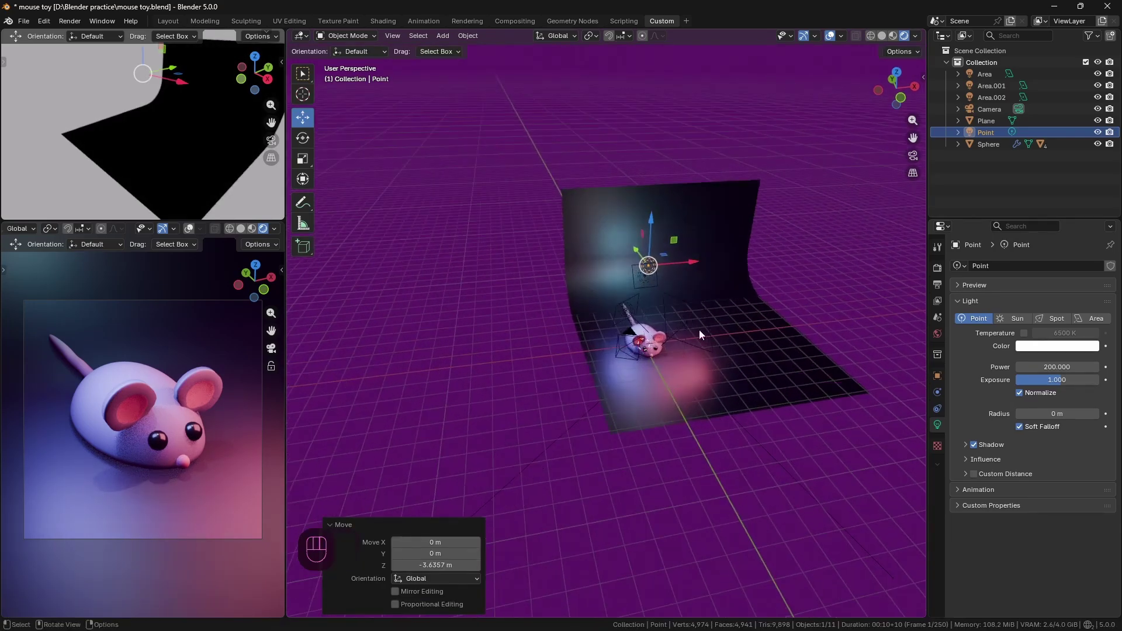
{"action": "scroll", "coordinate": [648, 233], "scroll_direction": "up", "scroll_amount": 2}
{"action": "key", "text": "g"}
{"action": "key", "text": "x"}
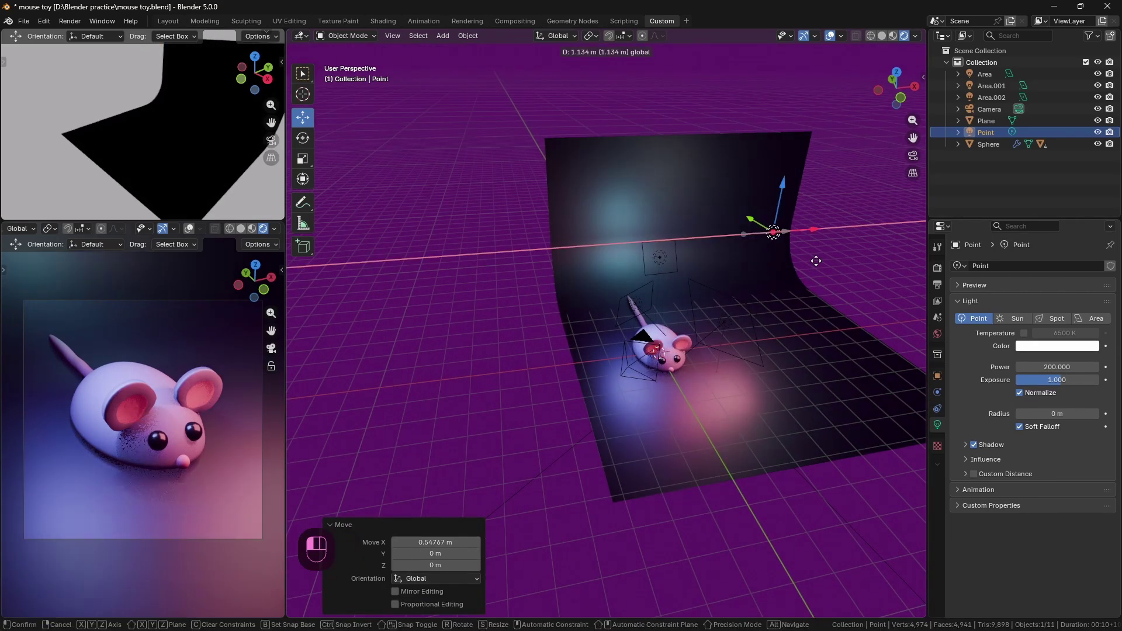
{"action": "left_click", "coordinate": [769, 274]}
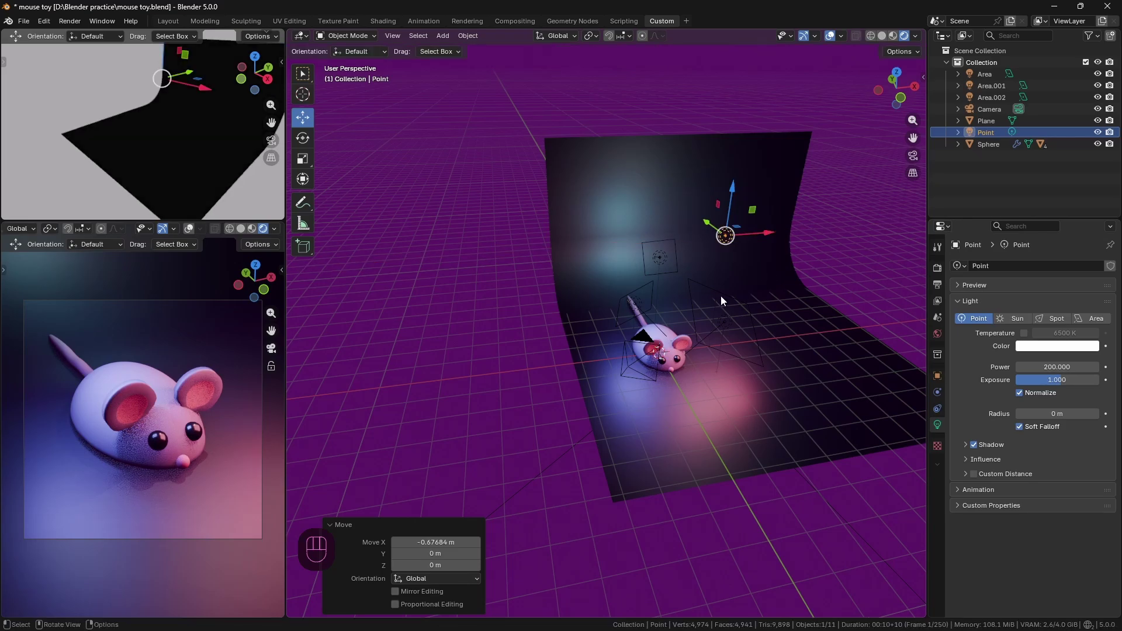
Enable raytracing and motion blur in the Eevee render settings.
{"action": "left_click", "coordinate": [937, 285]}
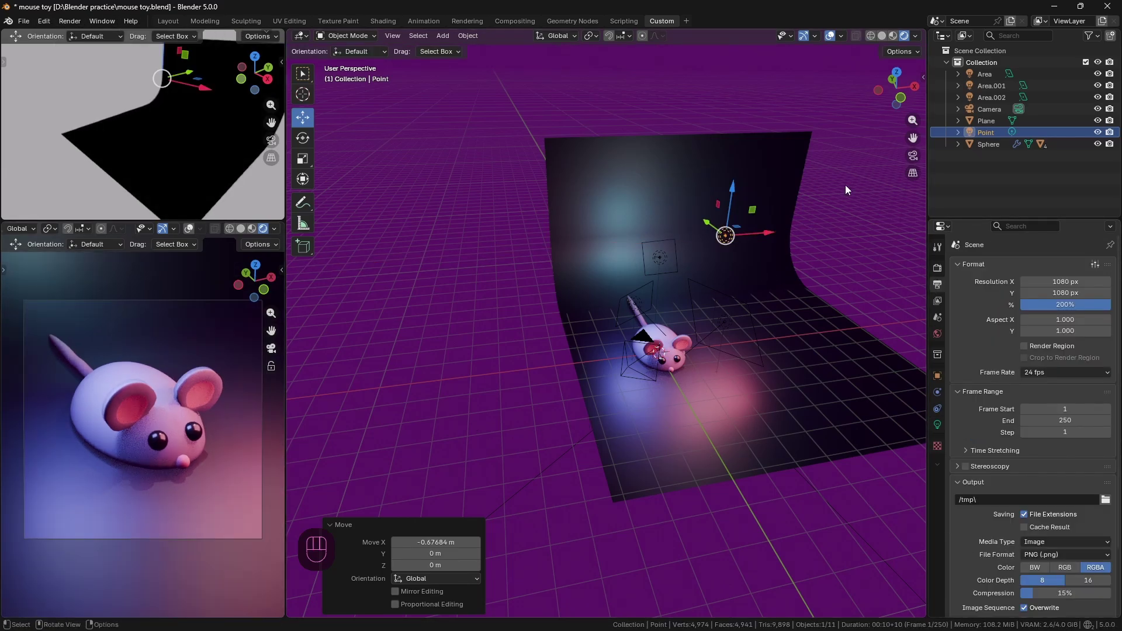
{"action": "left_click", "coordinate": [936, 269]}
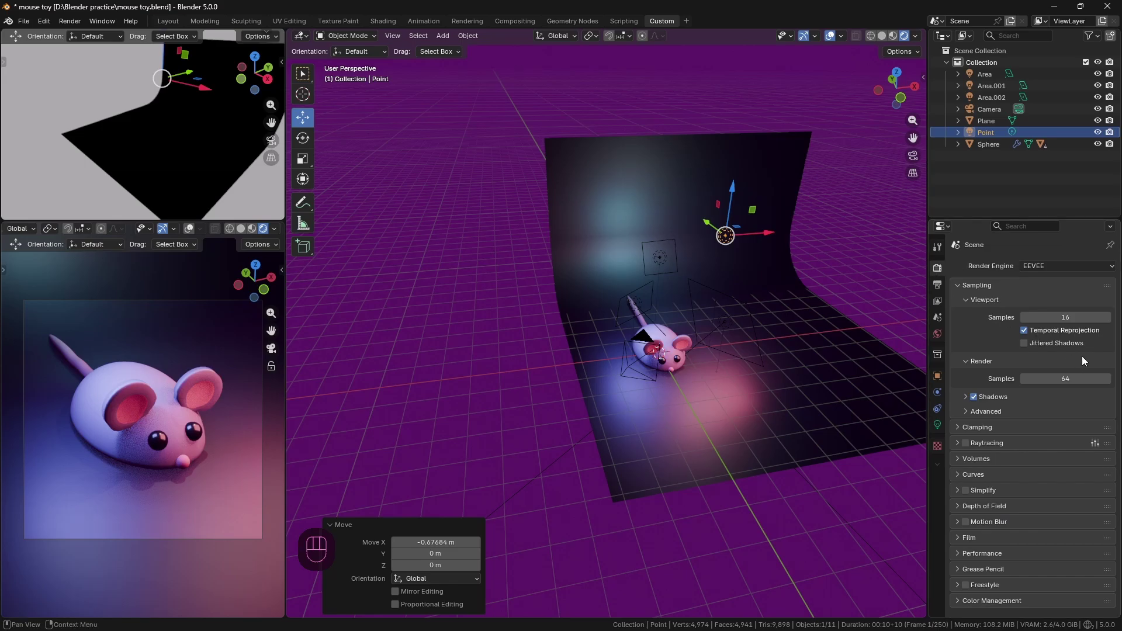
{"action": "left_click", "coordinate": [962, 443]}
{"action": "left_click", "coordinate": [966, 443]}
{"action": "left_click", "coordinate": [959, 441]}
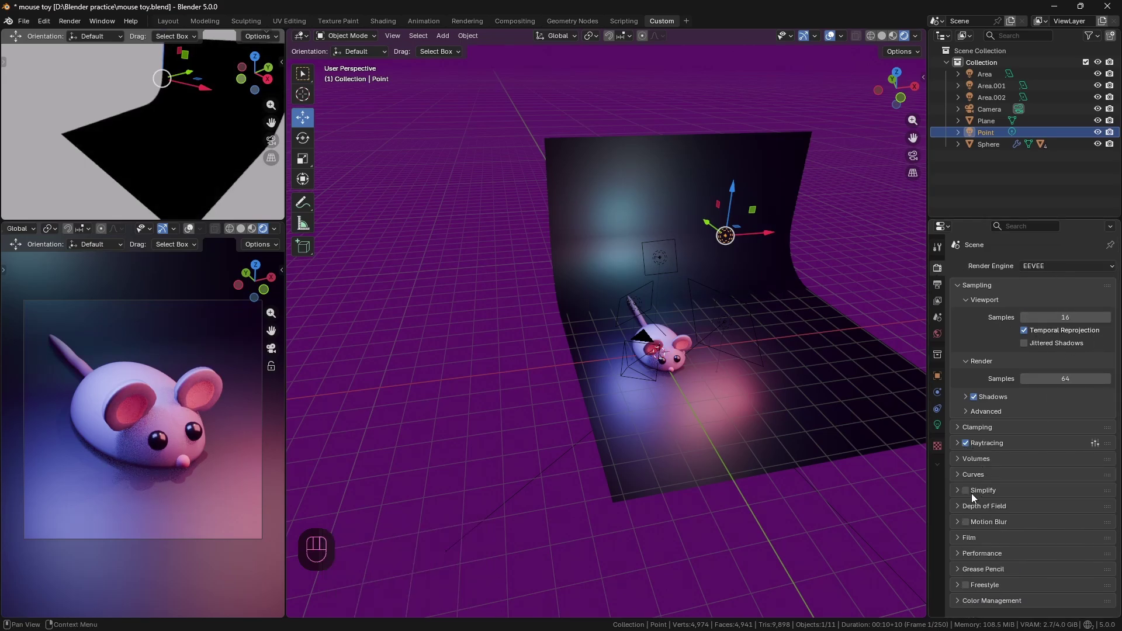
Set the color management look to Medium High Contrast with the AgX view transform.
{"action": "left_click", "coordinate": [968, 602]}
{"action": "scroll", "coordinate": [1028, 526], "scroll_direction": "down", "scroll_amount": 3}
{"action": "scroll", "coordinate": [1059, 522], "scroll_direction": "down", "scroll_amount": 1}
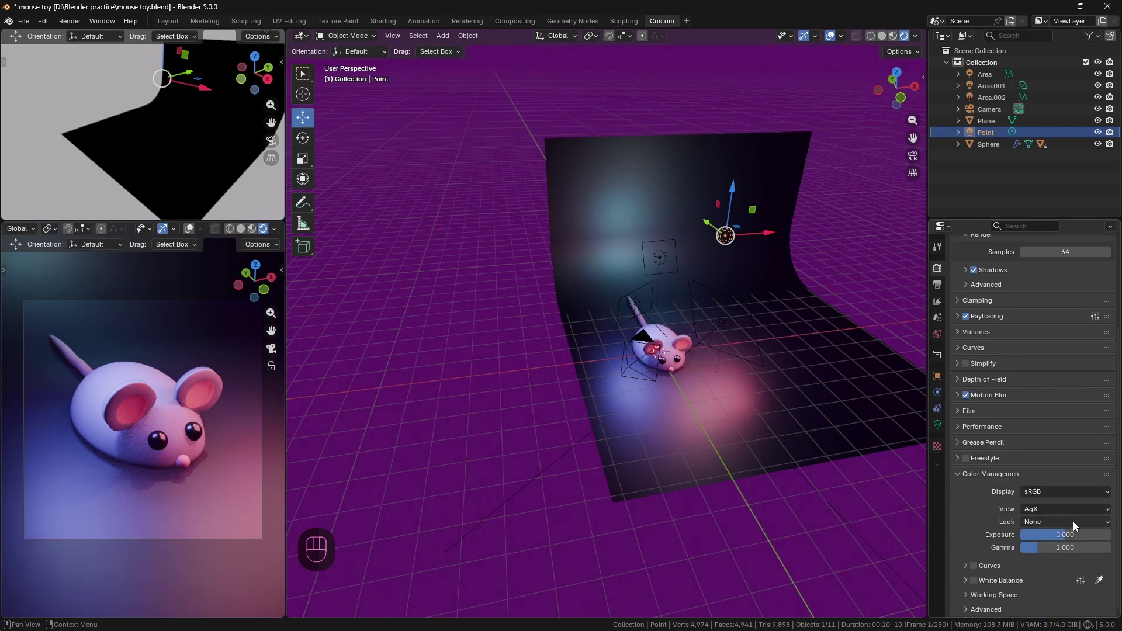
{"action": "left_click", "coordinate": [1073, 521]}
{"action": "left_click", "coordinate": [1075, 458]}
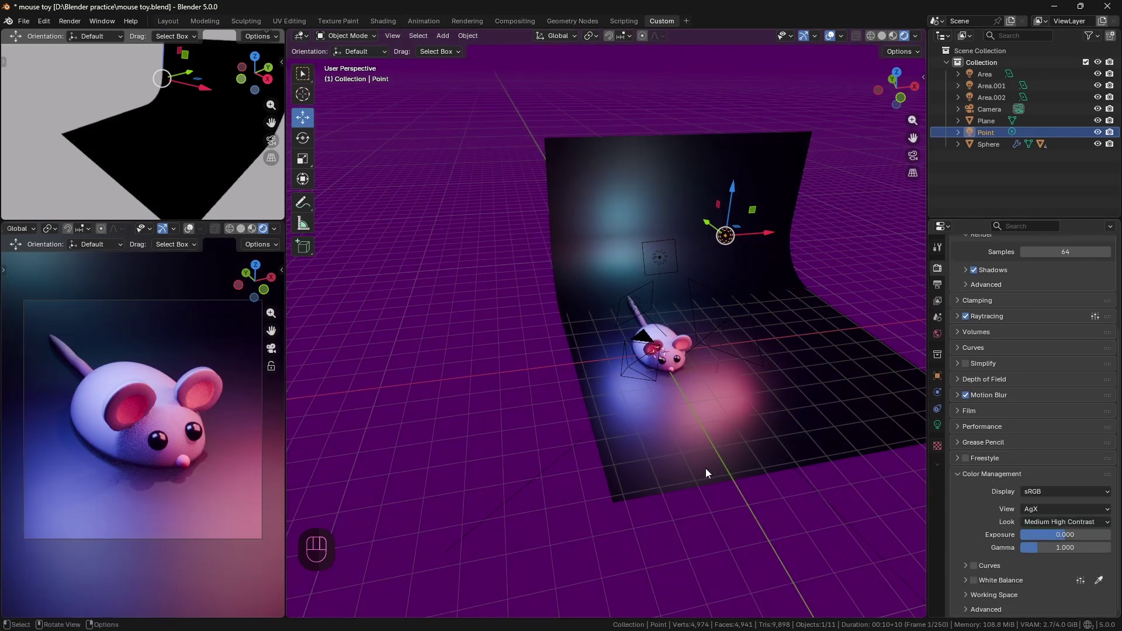
Render the still image with Eevee, review the whole mouse in the result, and save it as mouse toy eevee 1.
{"action": "left_click", "coordinate": [69, 21]}
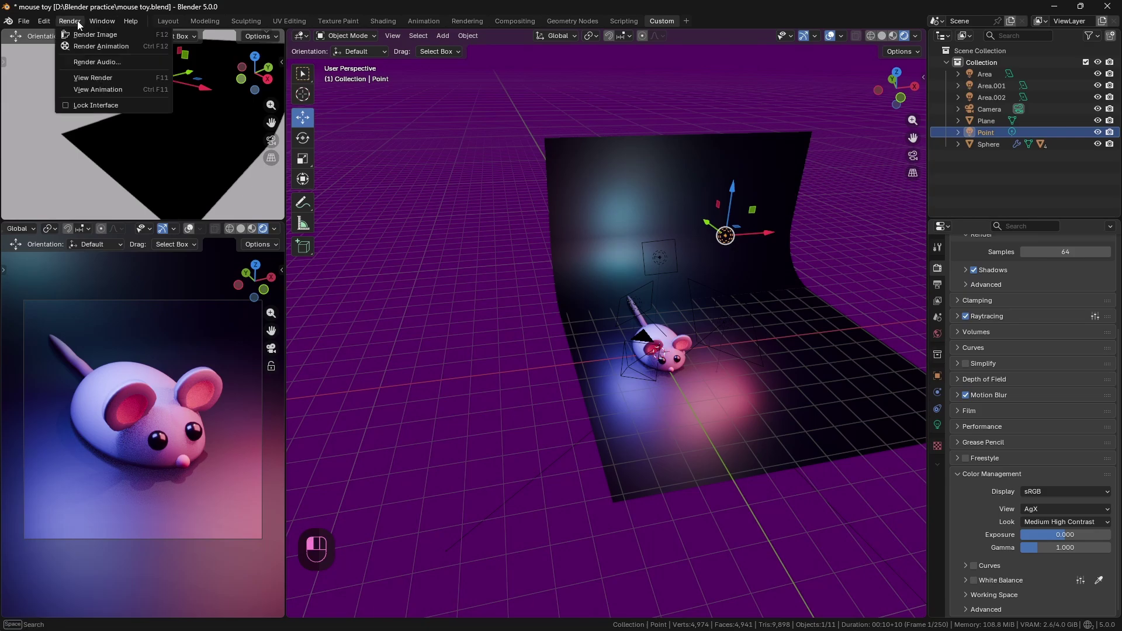
{"action": "left_click", "coordinate": [89, 38]}
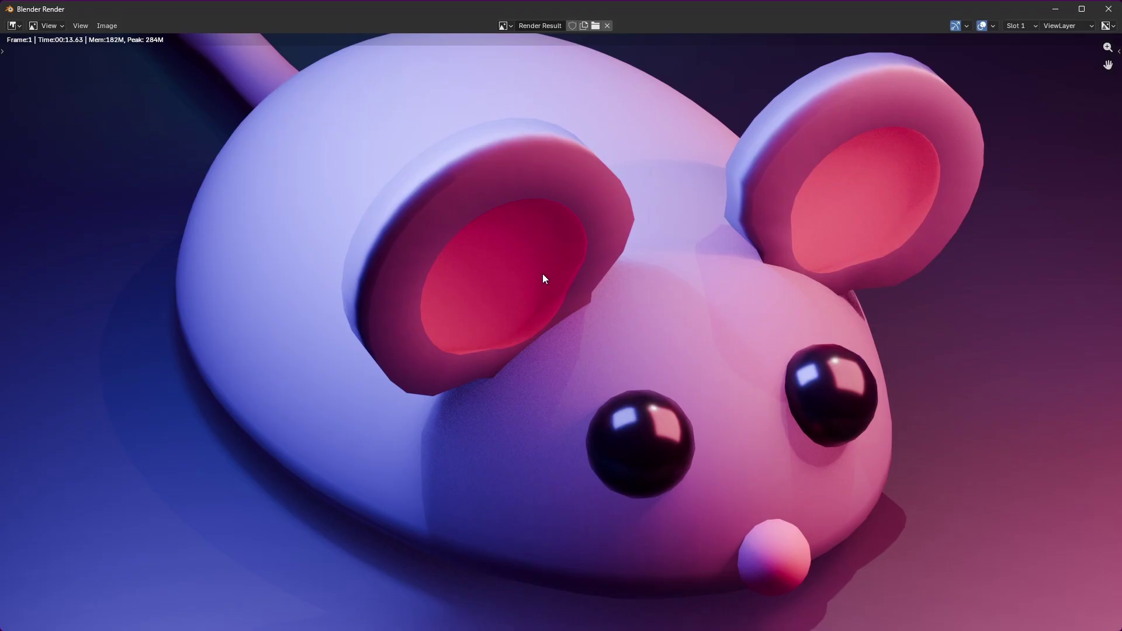
{"action": "scroll", "coordinate": [549, 269], "scroll_direction": "down", "scroll_amount": 3}
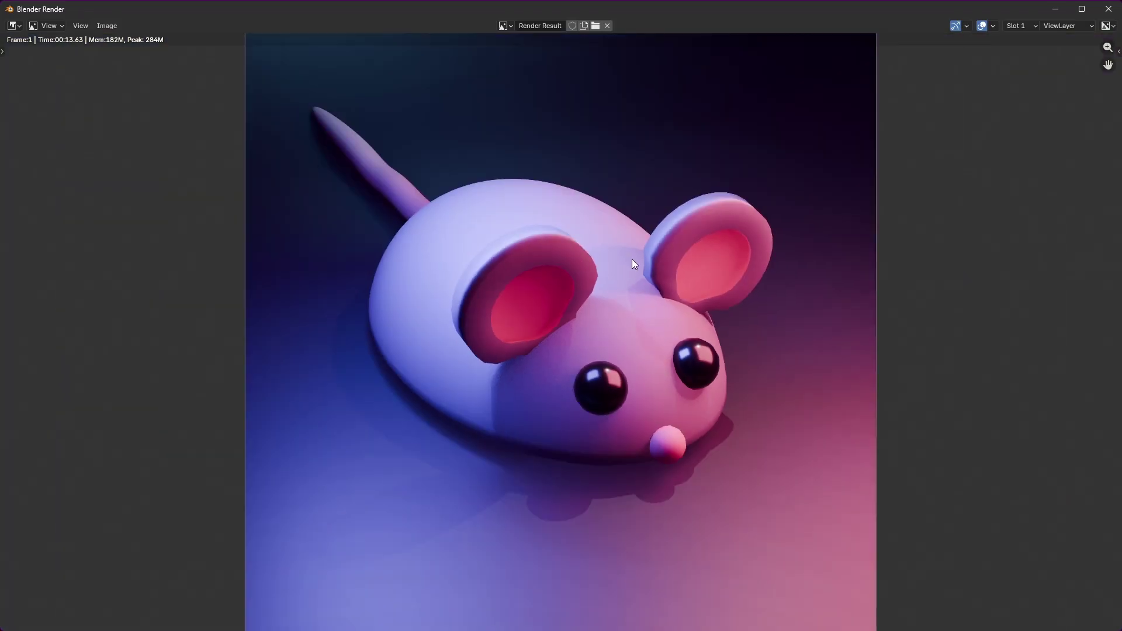
{"action": "scroll", "coordinate": [871, 370], "scroll_direction": "down", "scroll_amount": 1}
{"action": "scroll", "coordinate": [869, 363], "scroll_direction": "up", "scroll_amount": 1}
{"action": "scroll", "coordinate": [866, 359], "scroll_direction": "down", "scroll_amount": 2}
{"action": "scroll", "coordinate": [660, 263], "scroll_direction": "up", "scroll_amount": 2}
{"action": "left_click", "coordinate": [116, 24]}
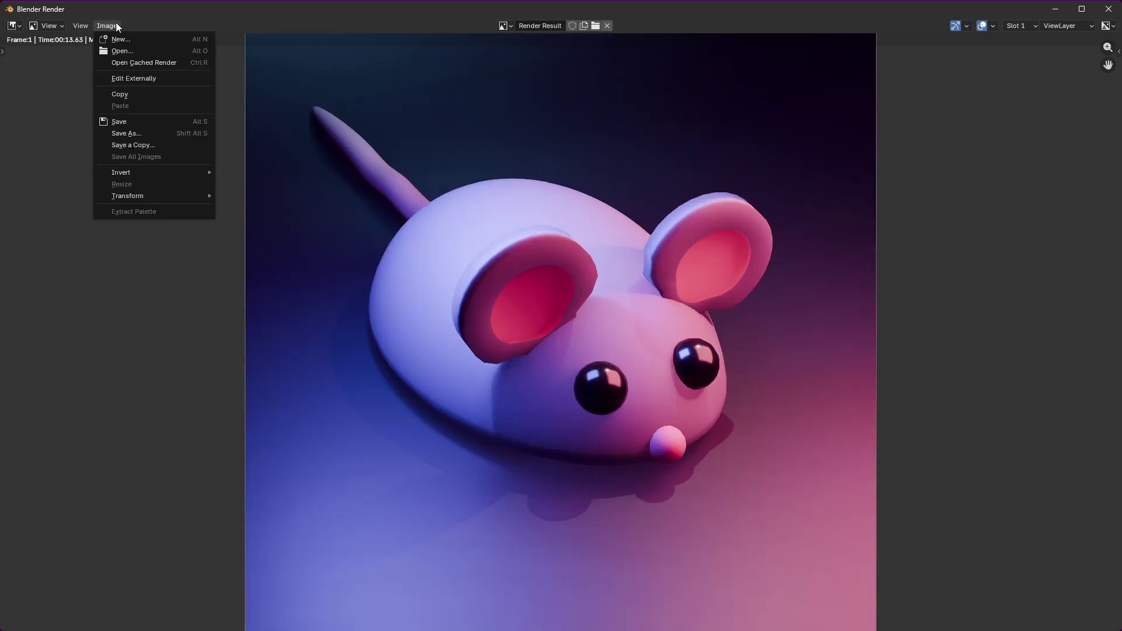
{"action": "left_click", "coordinate": [181, 128]}
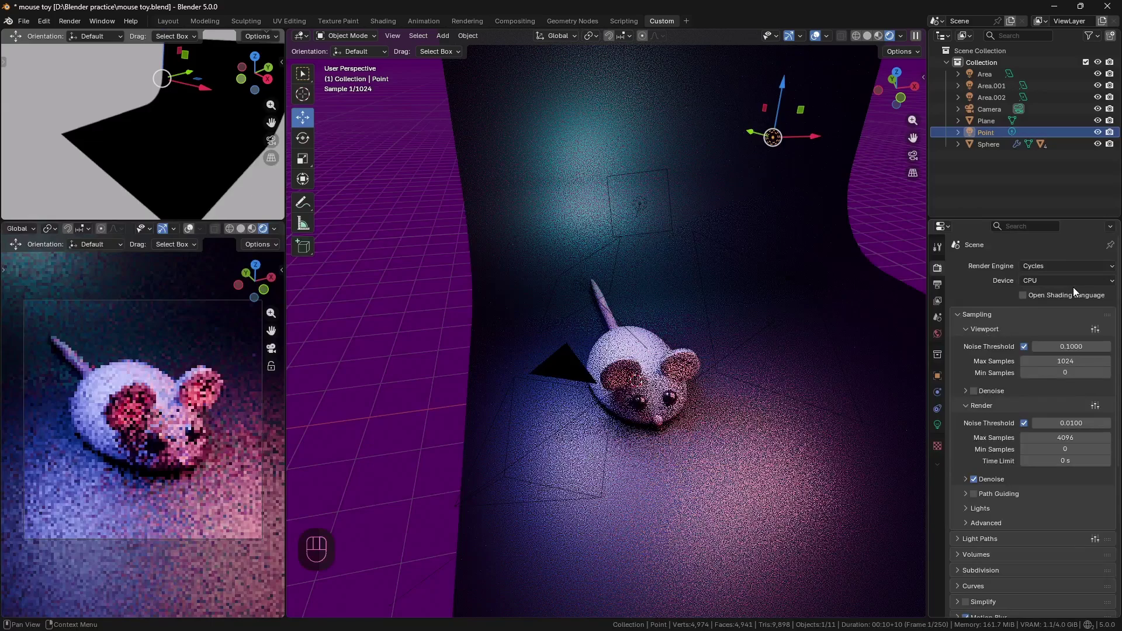
Use Cycles with GPU Compute as the device and set the maximum samples to 512 for viewport and render.
{"action": "left_click", "coordinate": [1073, 281]}
{"action": "left_click", "coordinate": [1058, 295]}
{"action": "left_click", "coordinate": [1071, 437]}
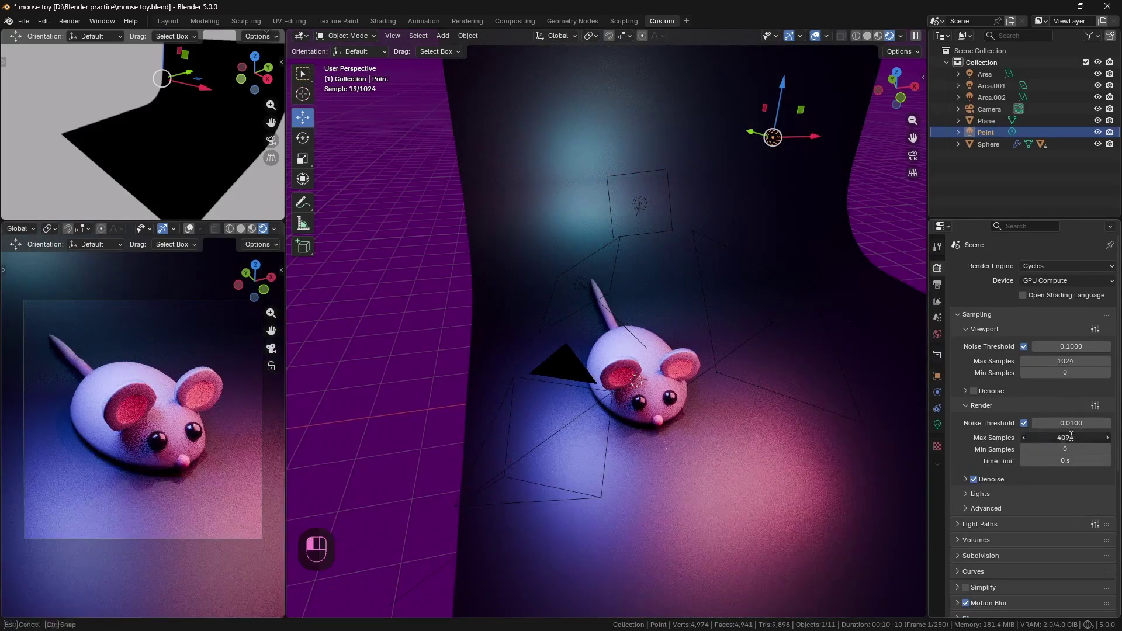
{"action": "type", "text": "512"}
{"action": "key", "text": "Return"}
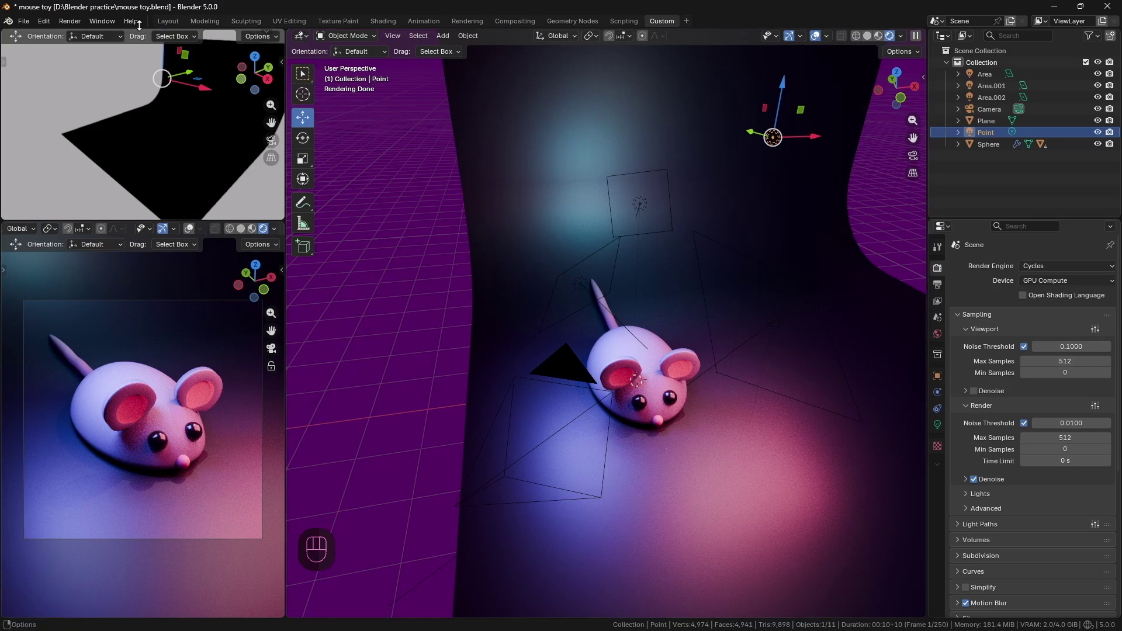
Render the still image of the mouse with Cycles.
{"action": "left_click", "coordinate": [70, 20]}
{"action": "left_click", "coordinate": [87, 34]}
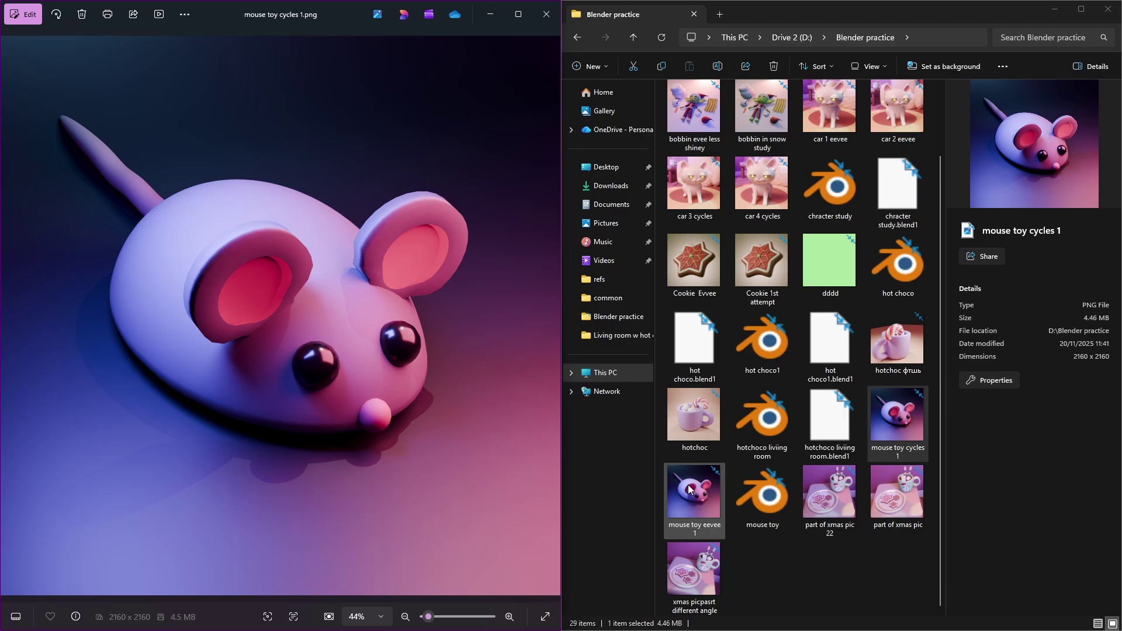
Switch to the Blender practice folder and open mouse toy eevee 1 to compare it with the Cycles image.
{"action": "double_click", "coordinate": [689, 484]}
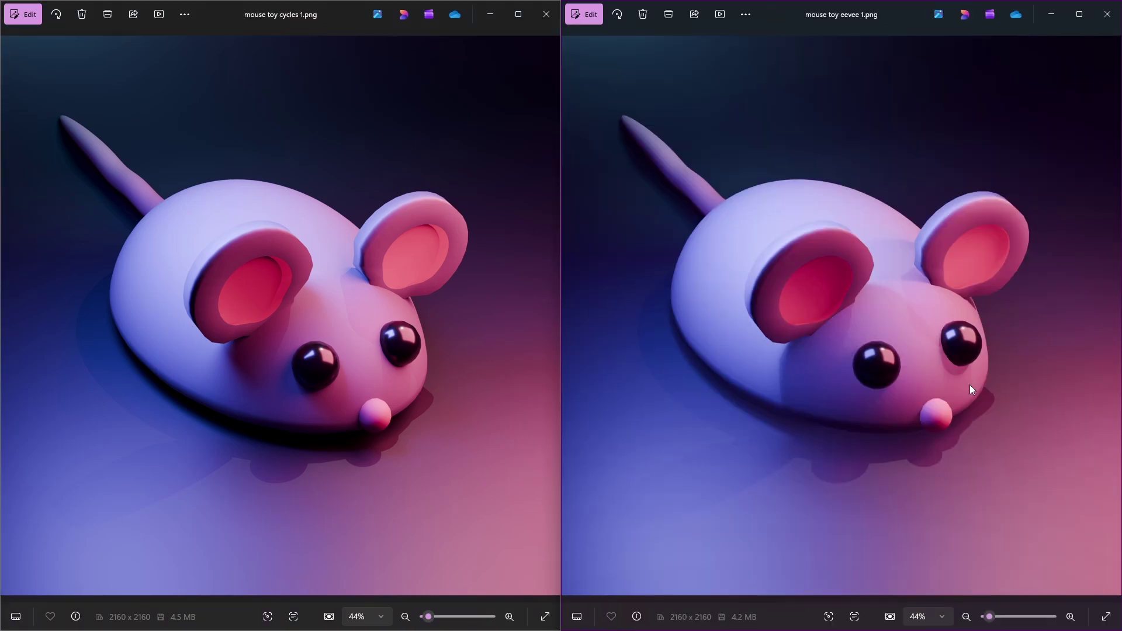